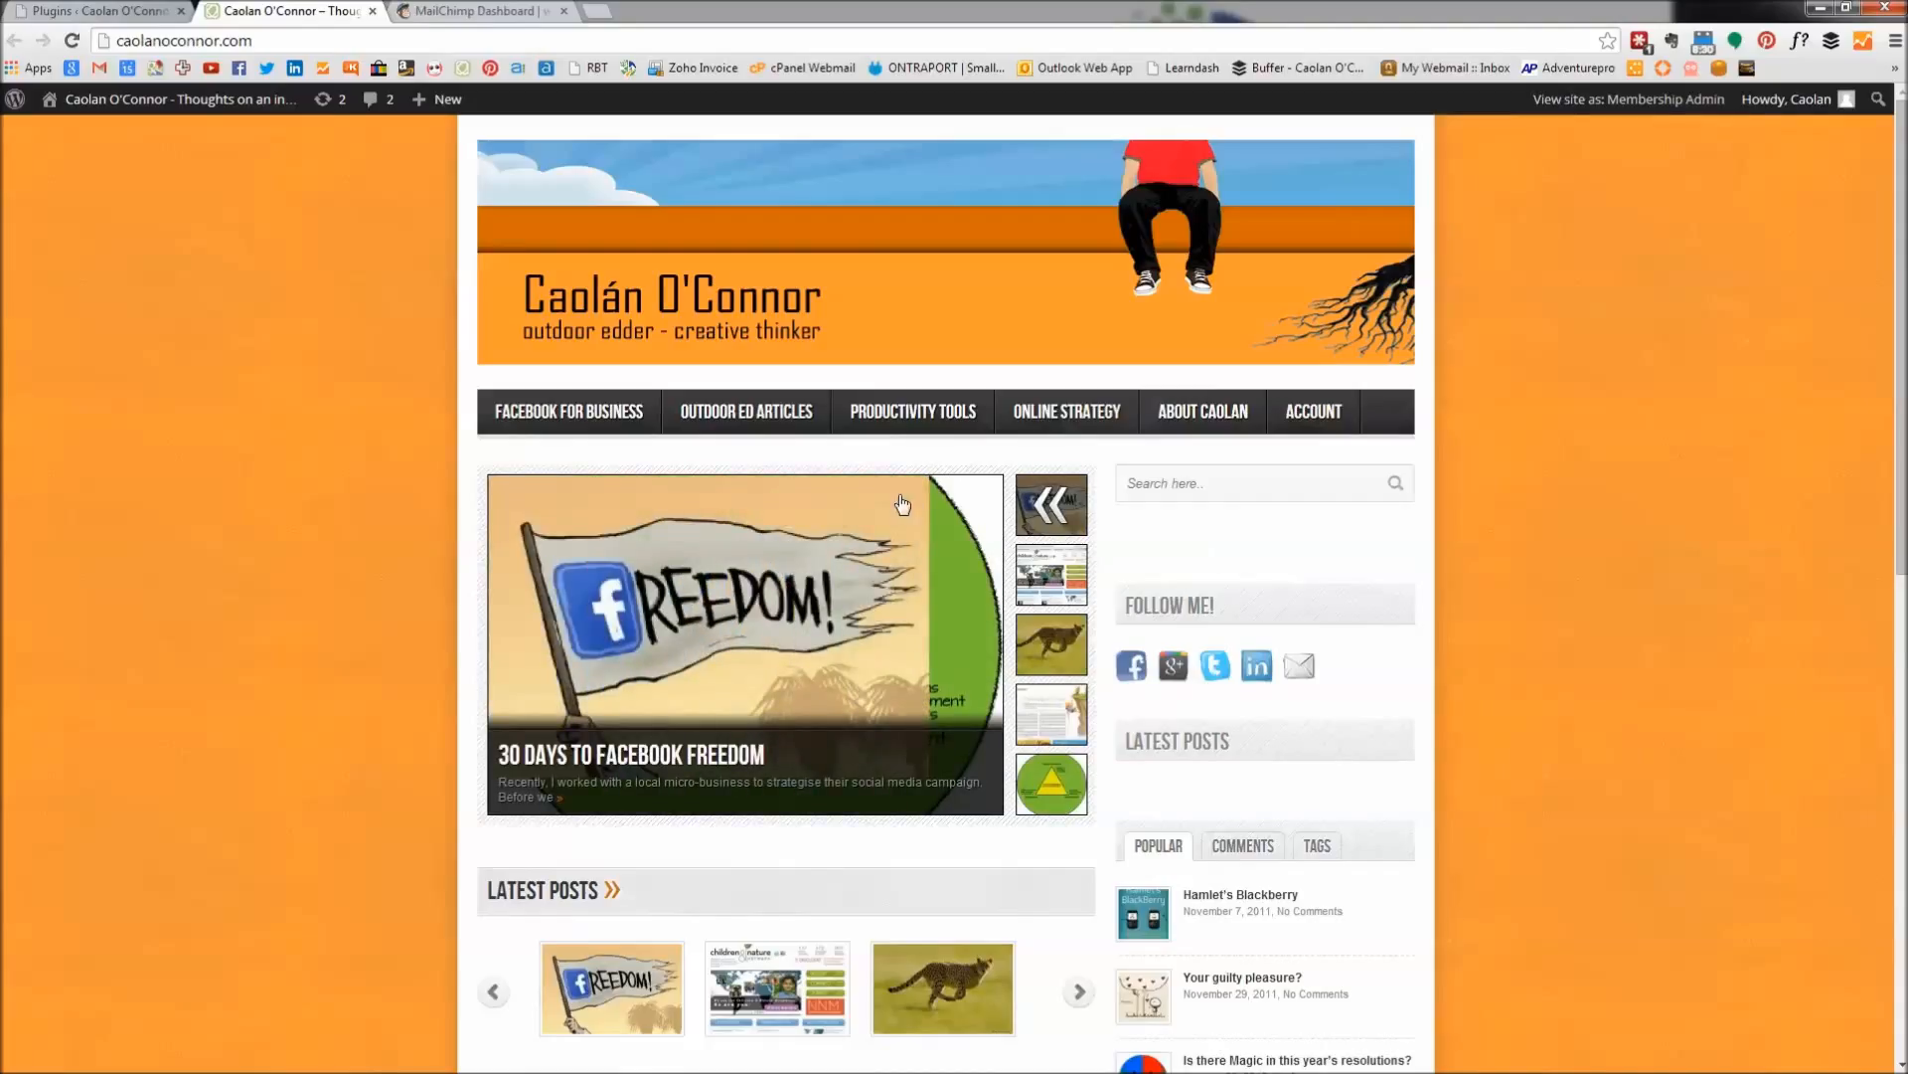
# From the MailChimp Dashboard, go to Lists and open the Create List form.
pyautogui.click(478, 12)
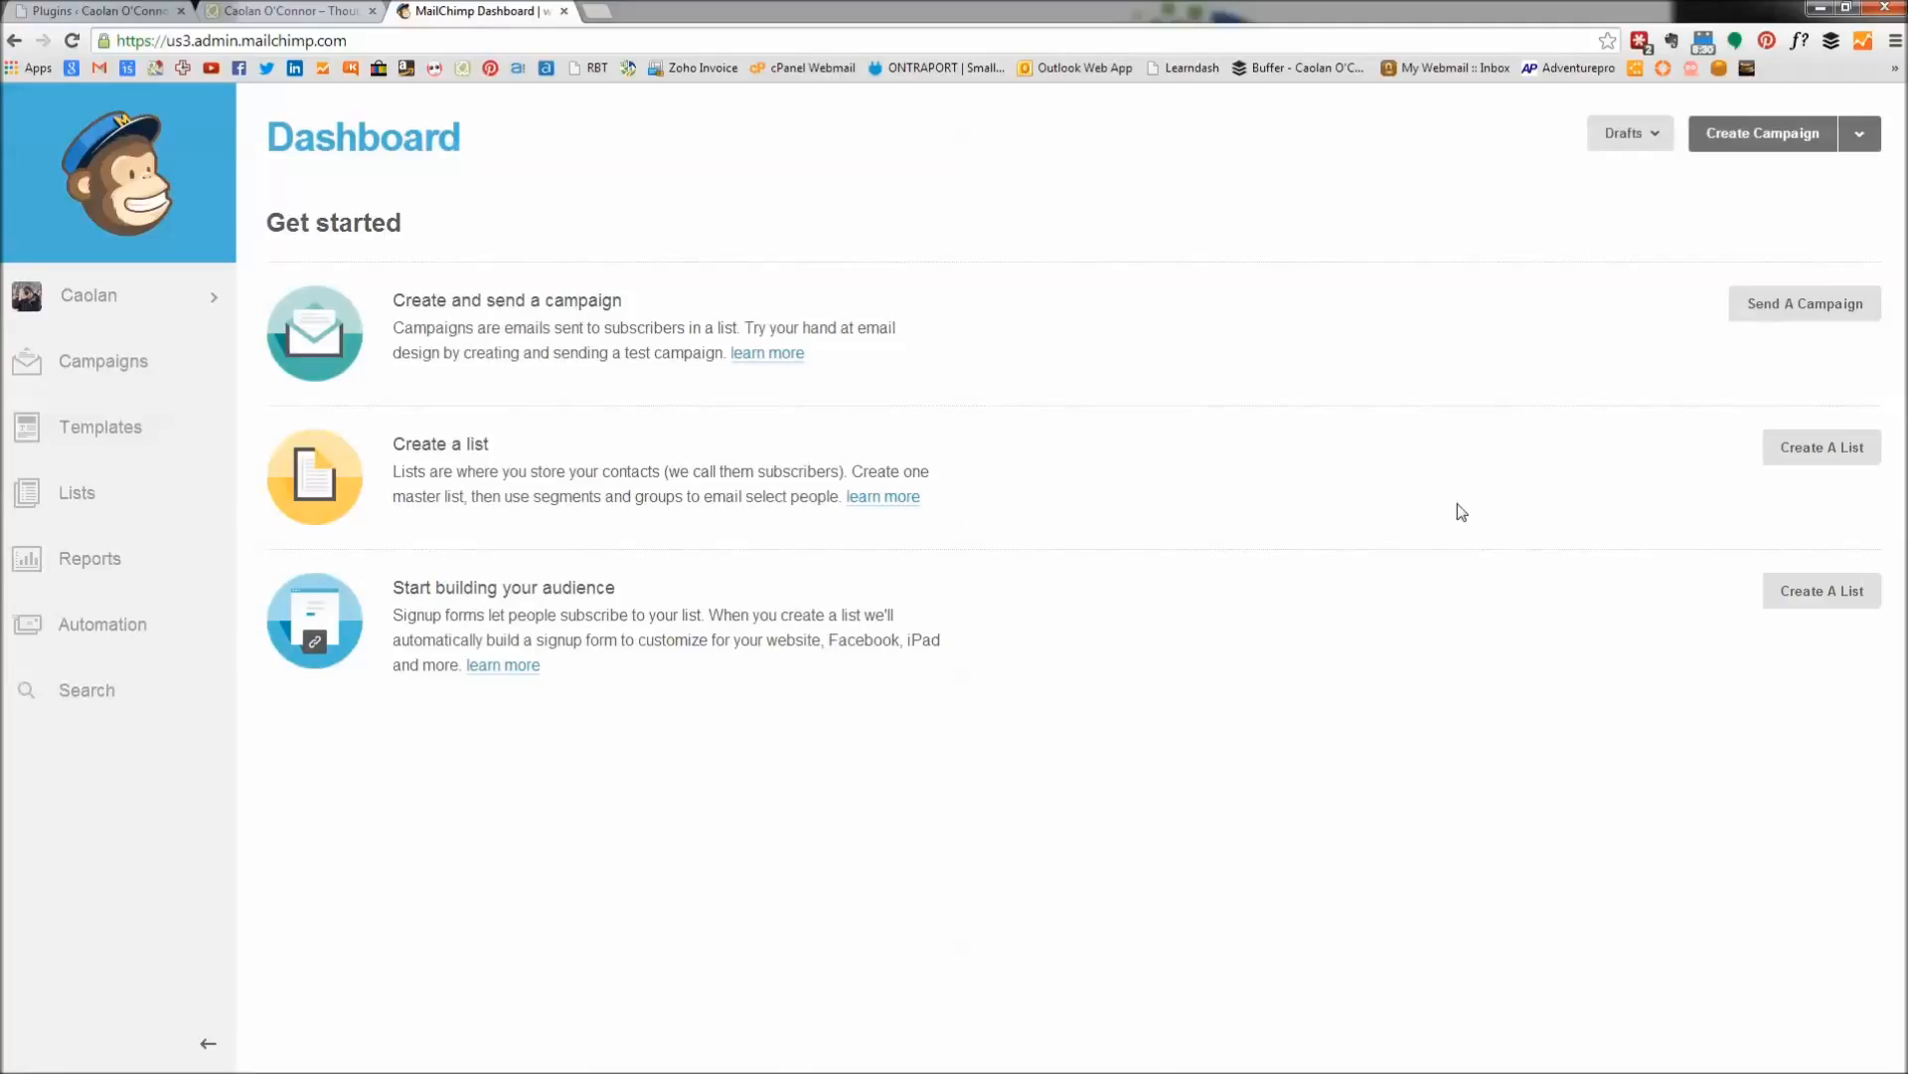
pyautogui.click(1801, 458)
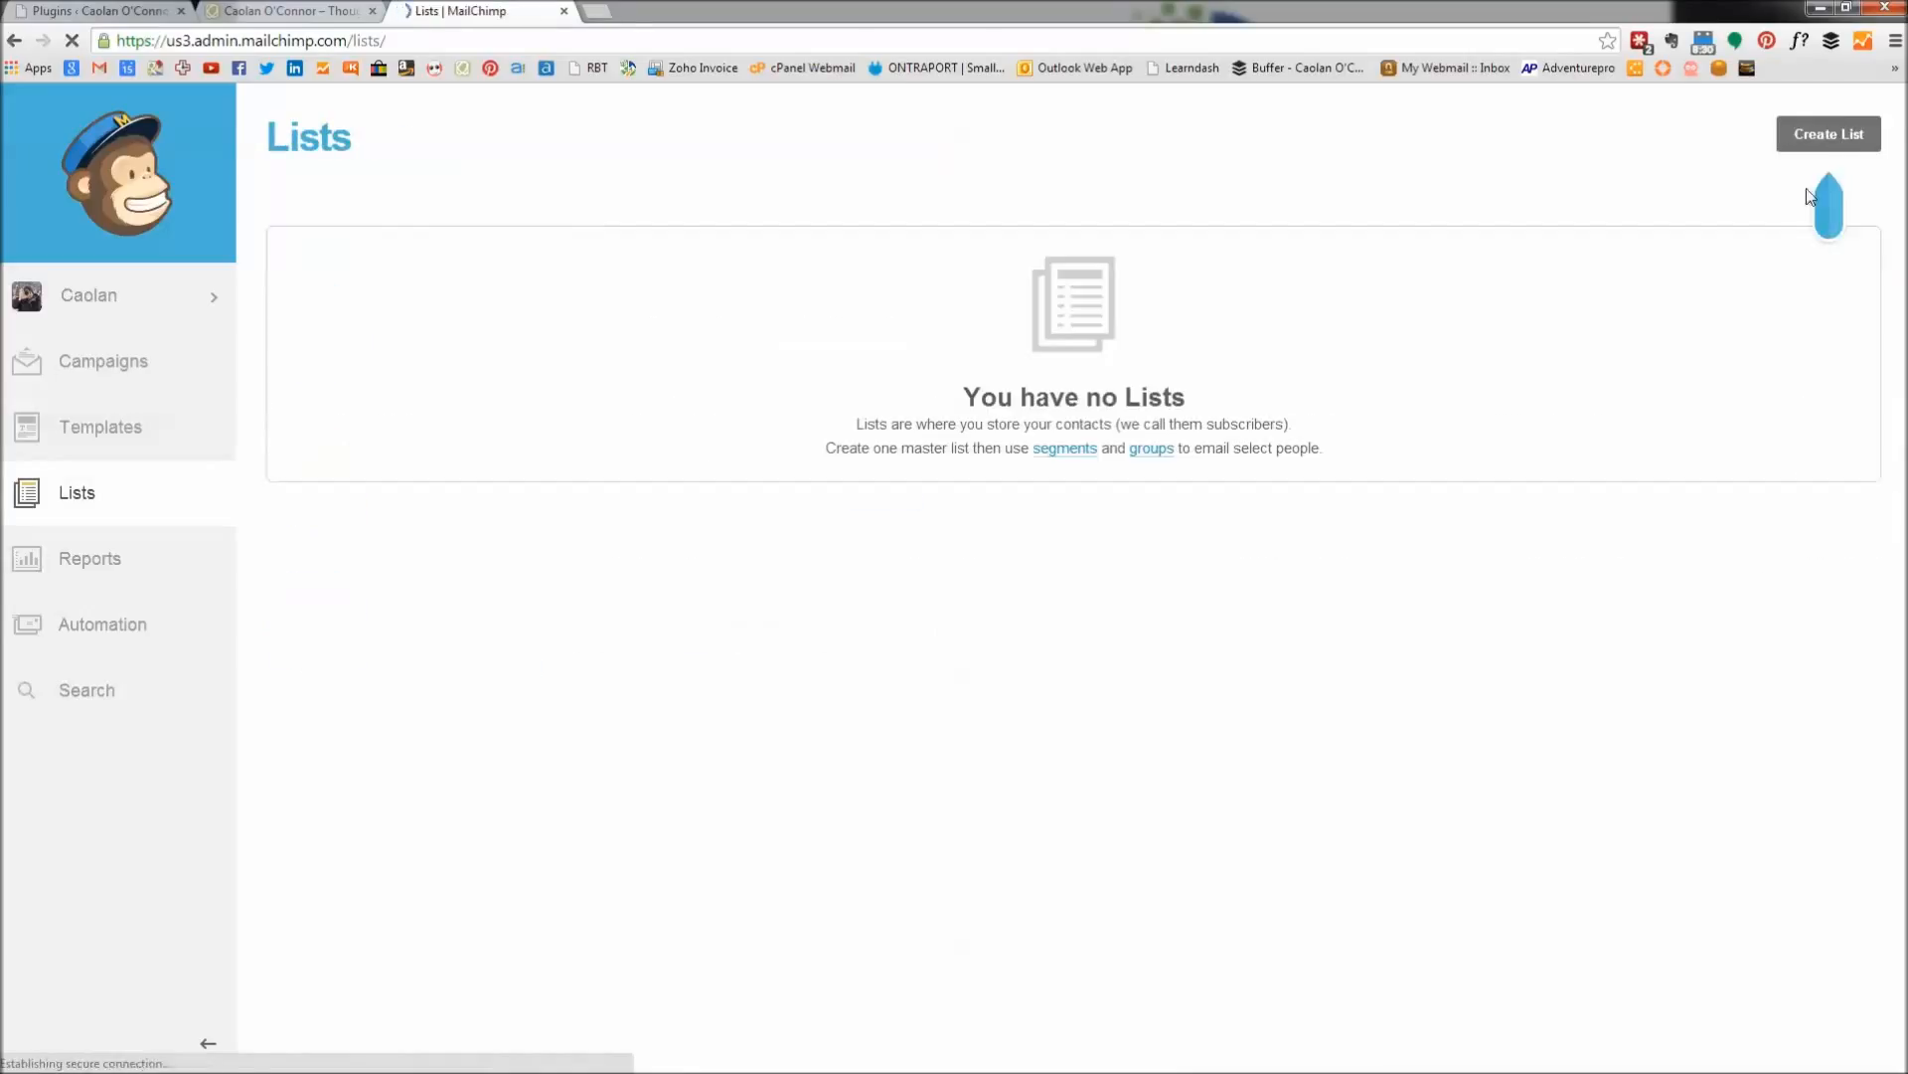
pyautogui.click(1815, 139)
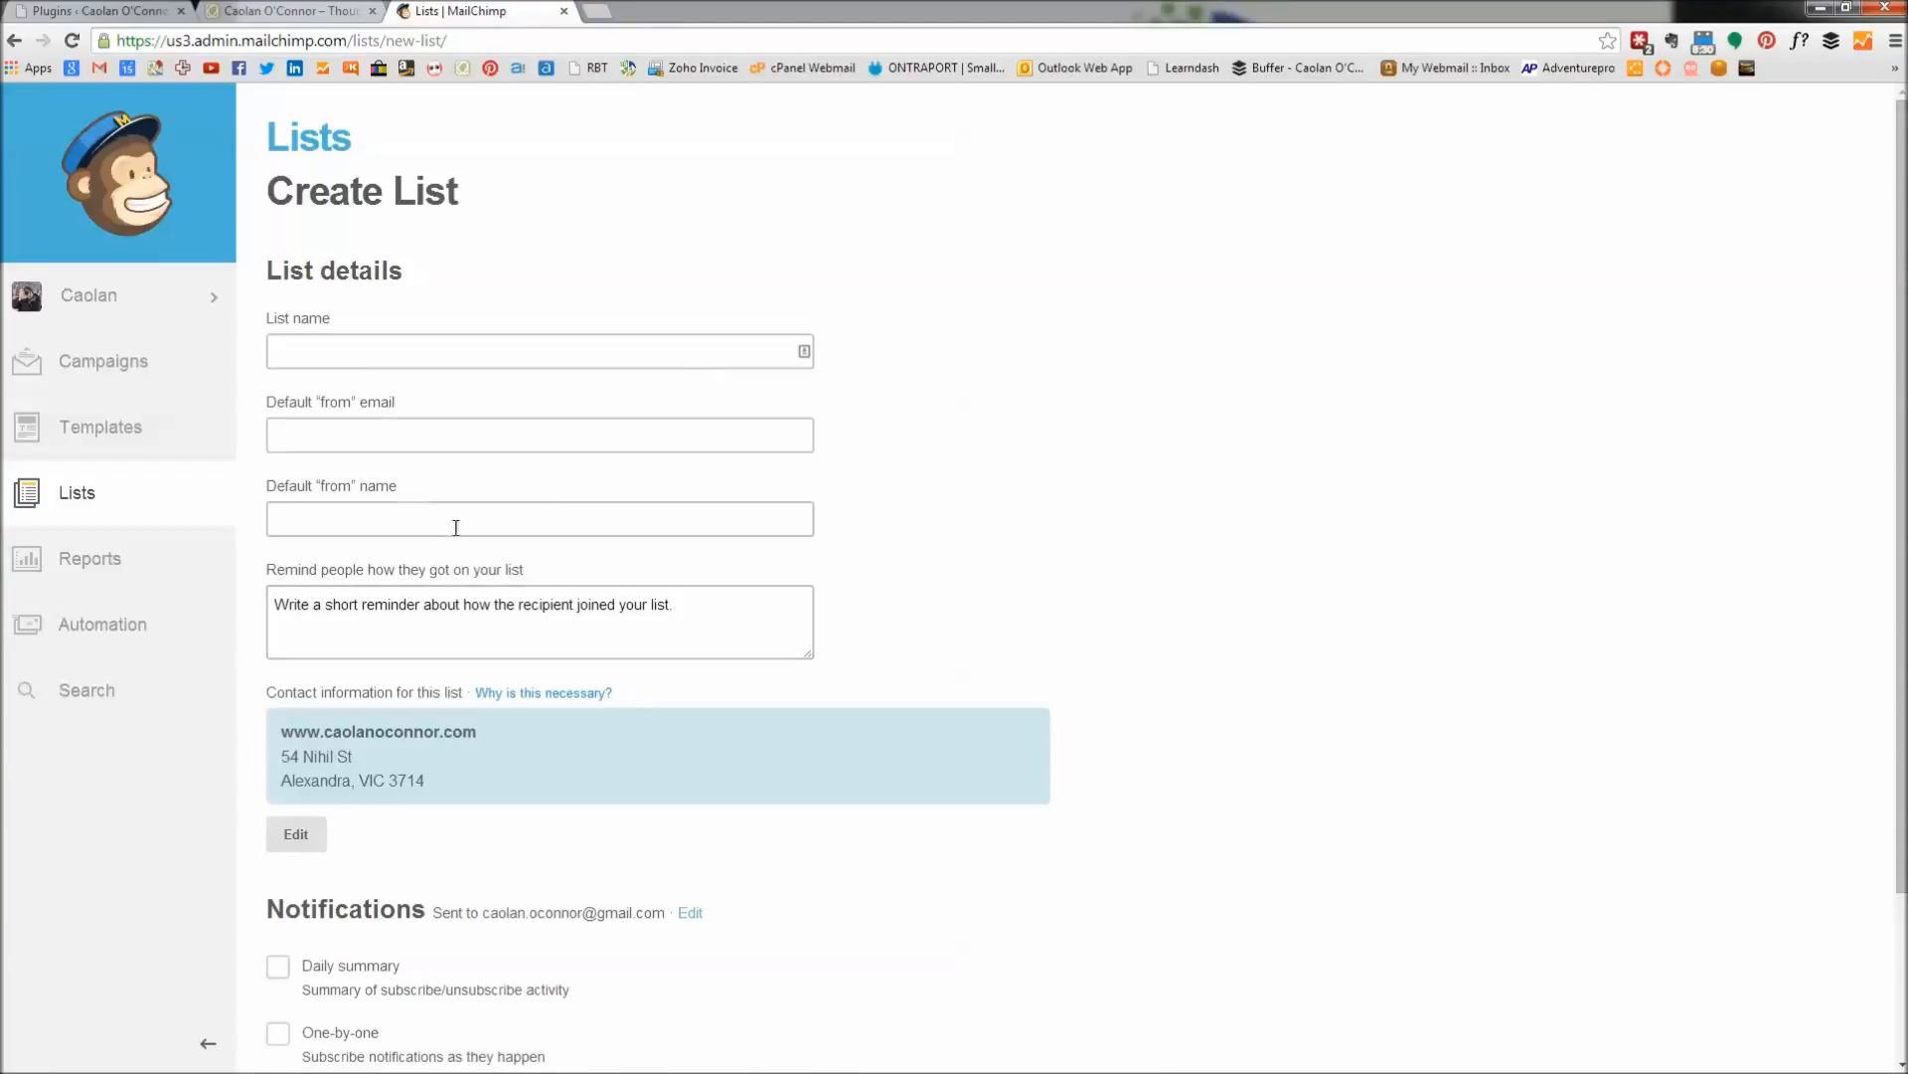
pyautogui.click(361, 356)
pyautogui.write('www')
pyautogui.click(373, 383)
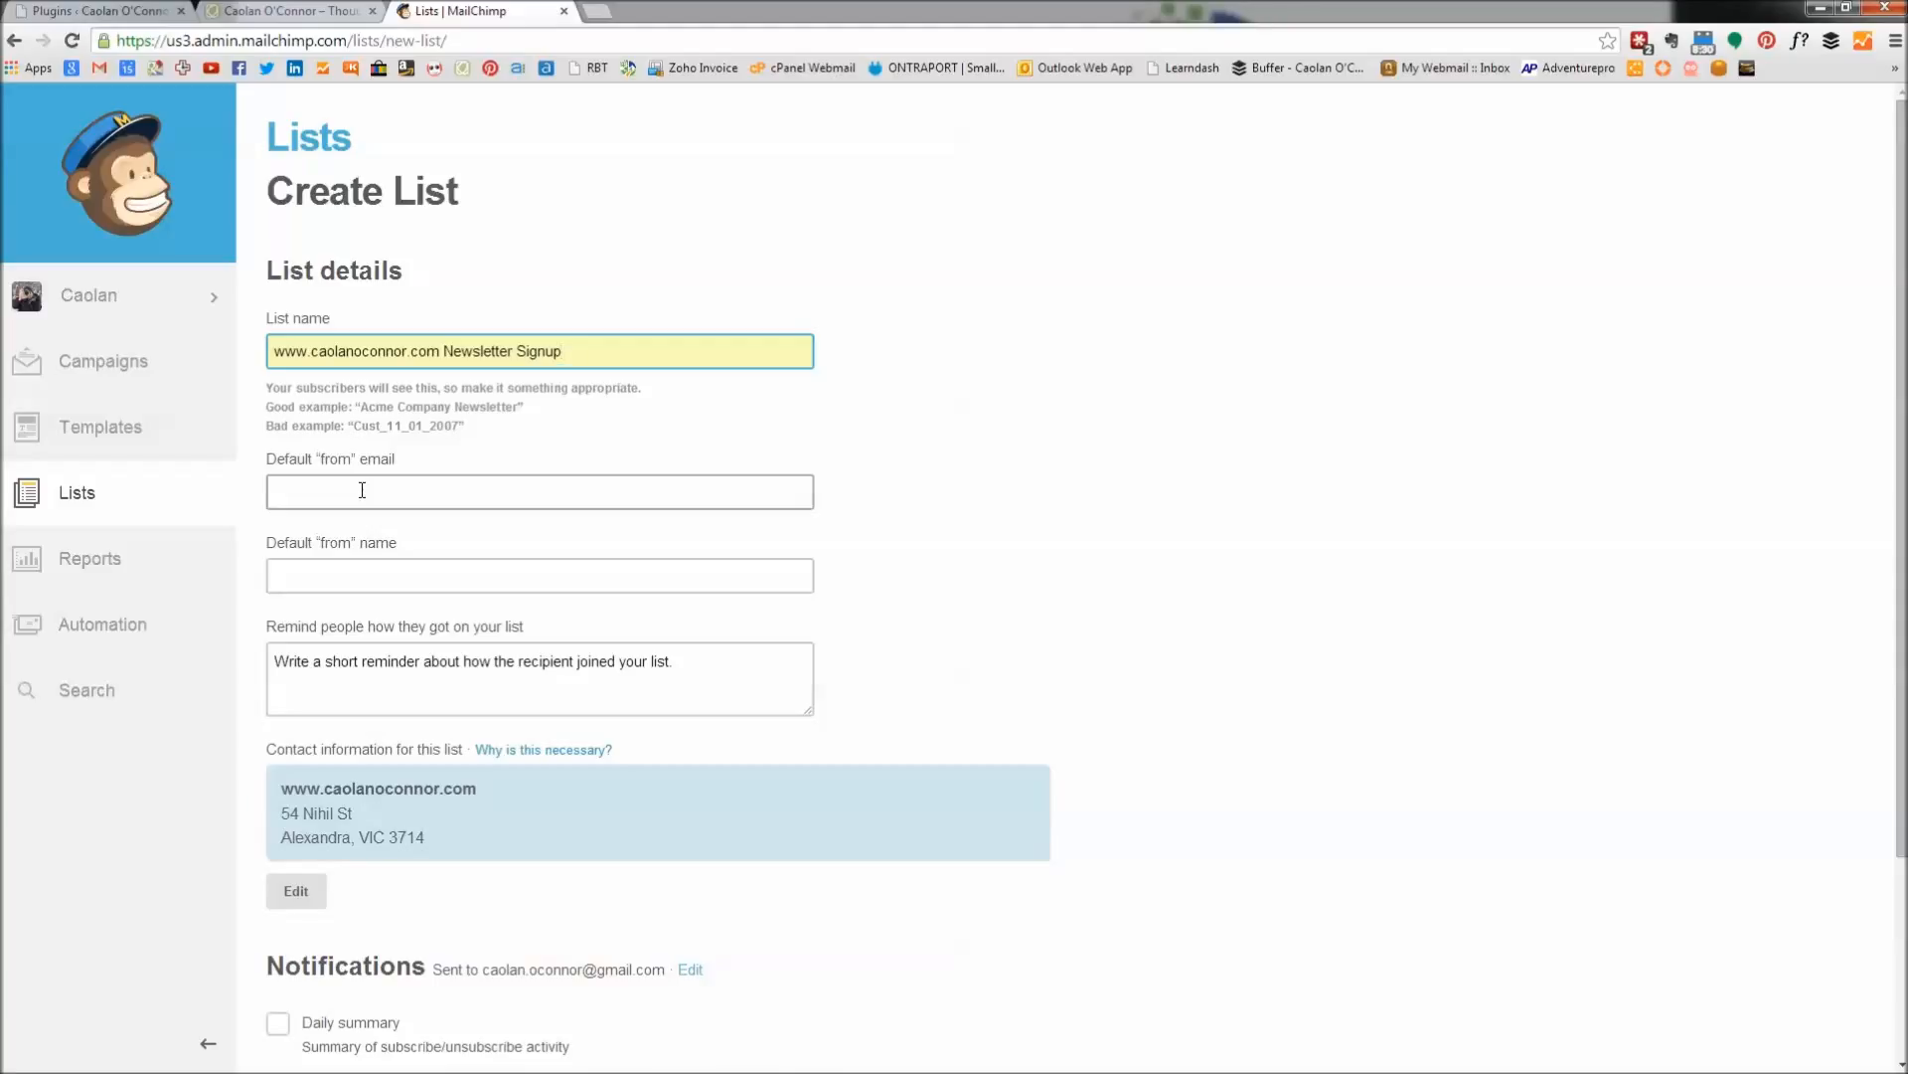
pyautogui.write('c')
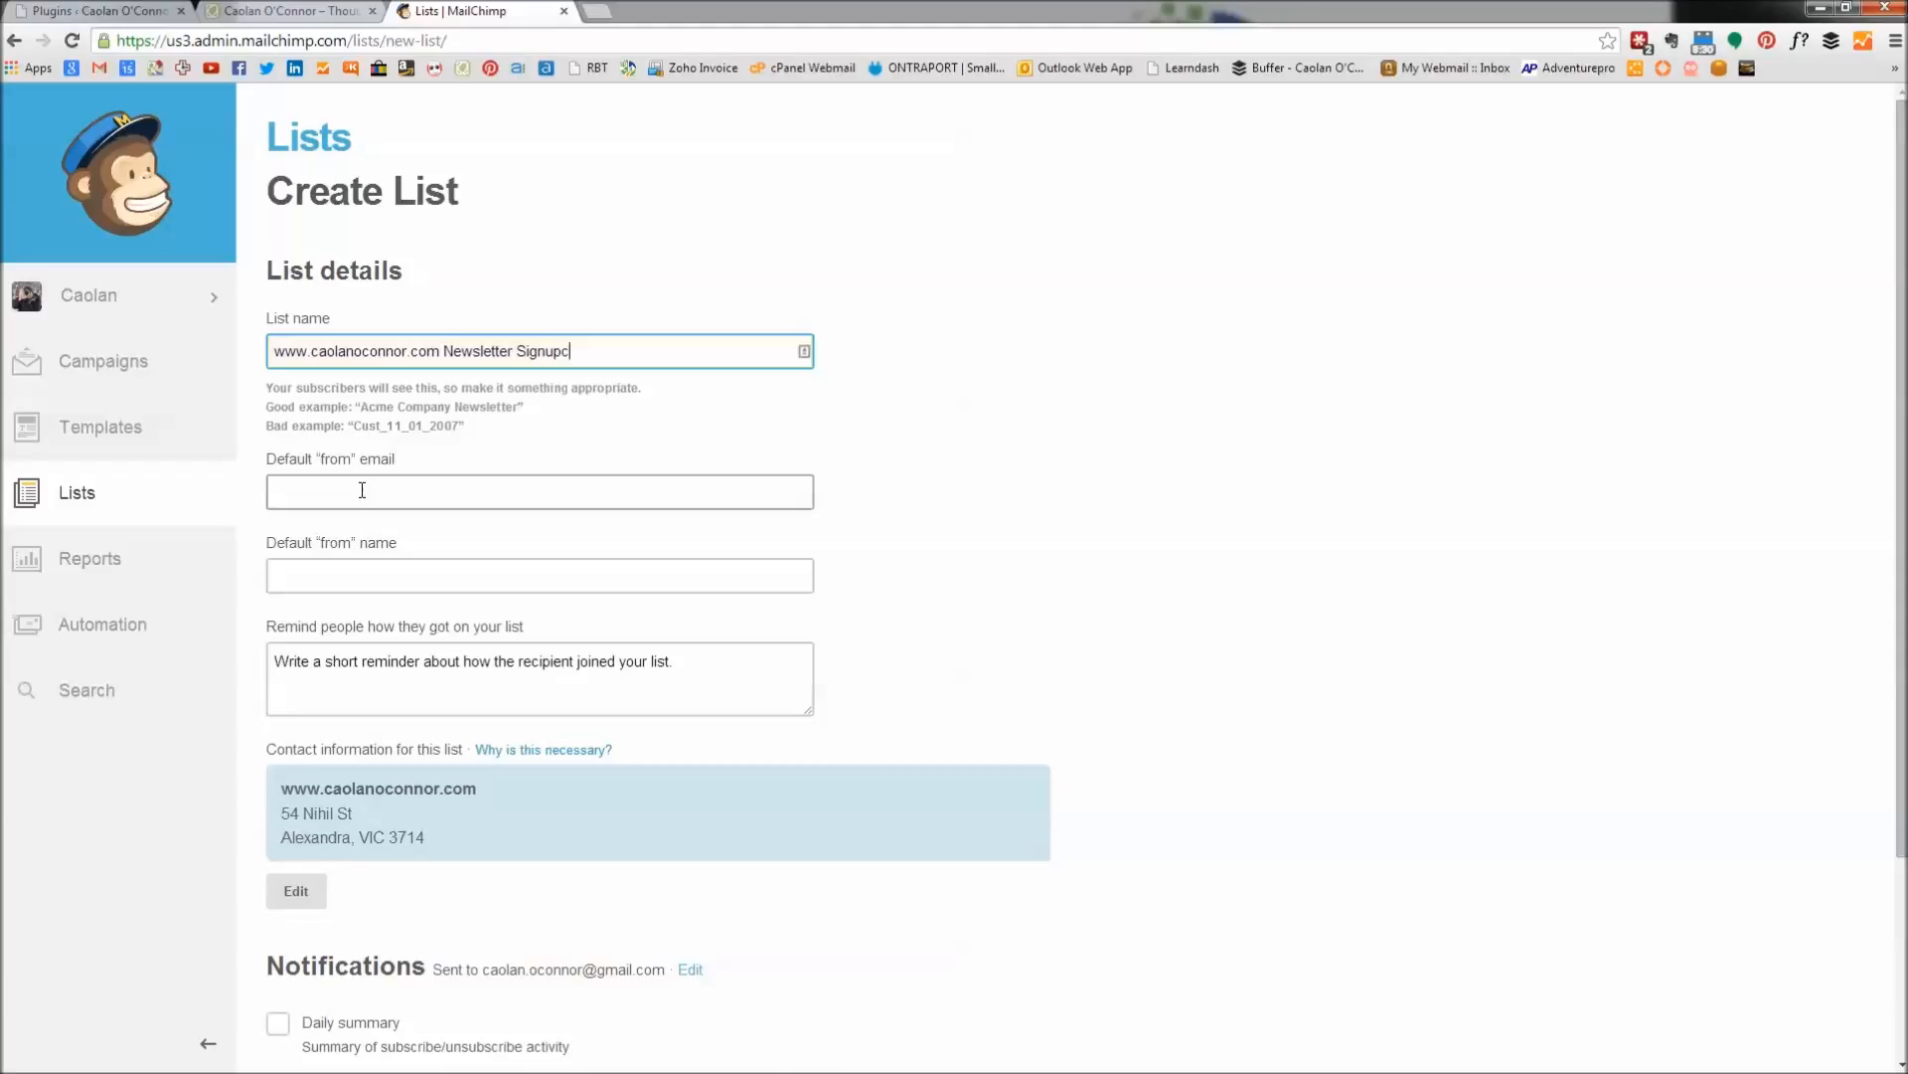
pyautogui.press('BackSpace')
pyautogui.click(362, 490)
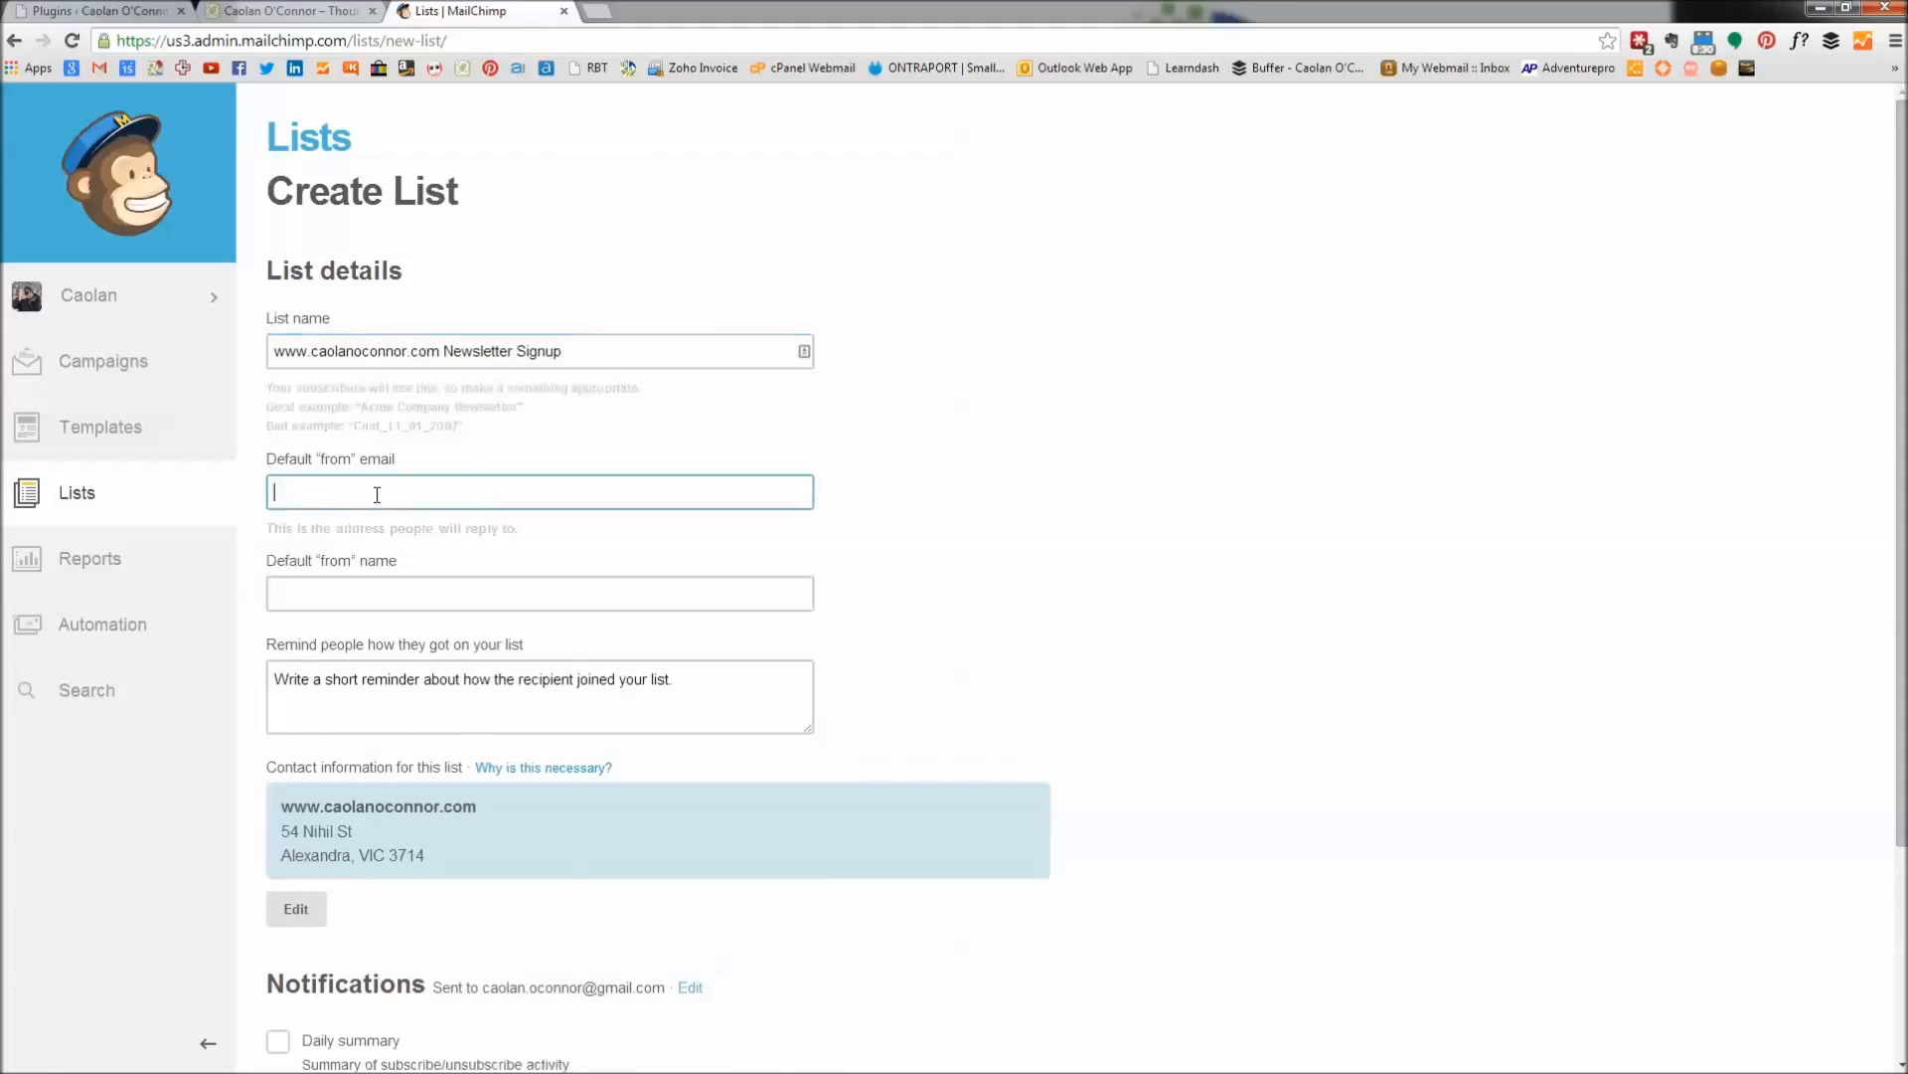
pyautogui.write('ca')
pyautogui.click(365, 488)
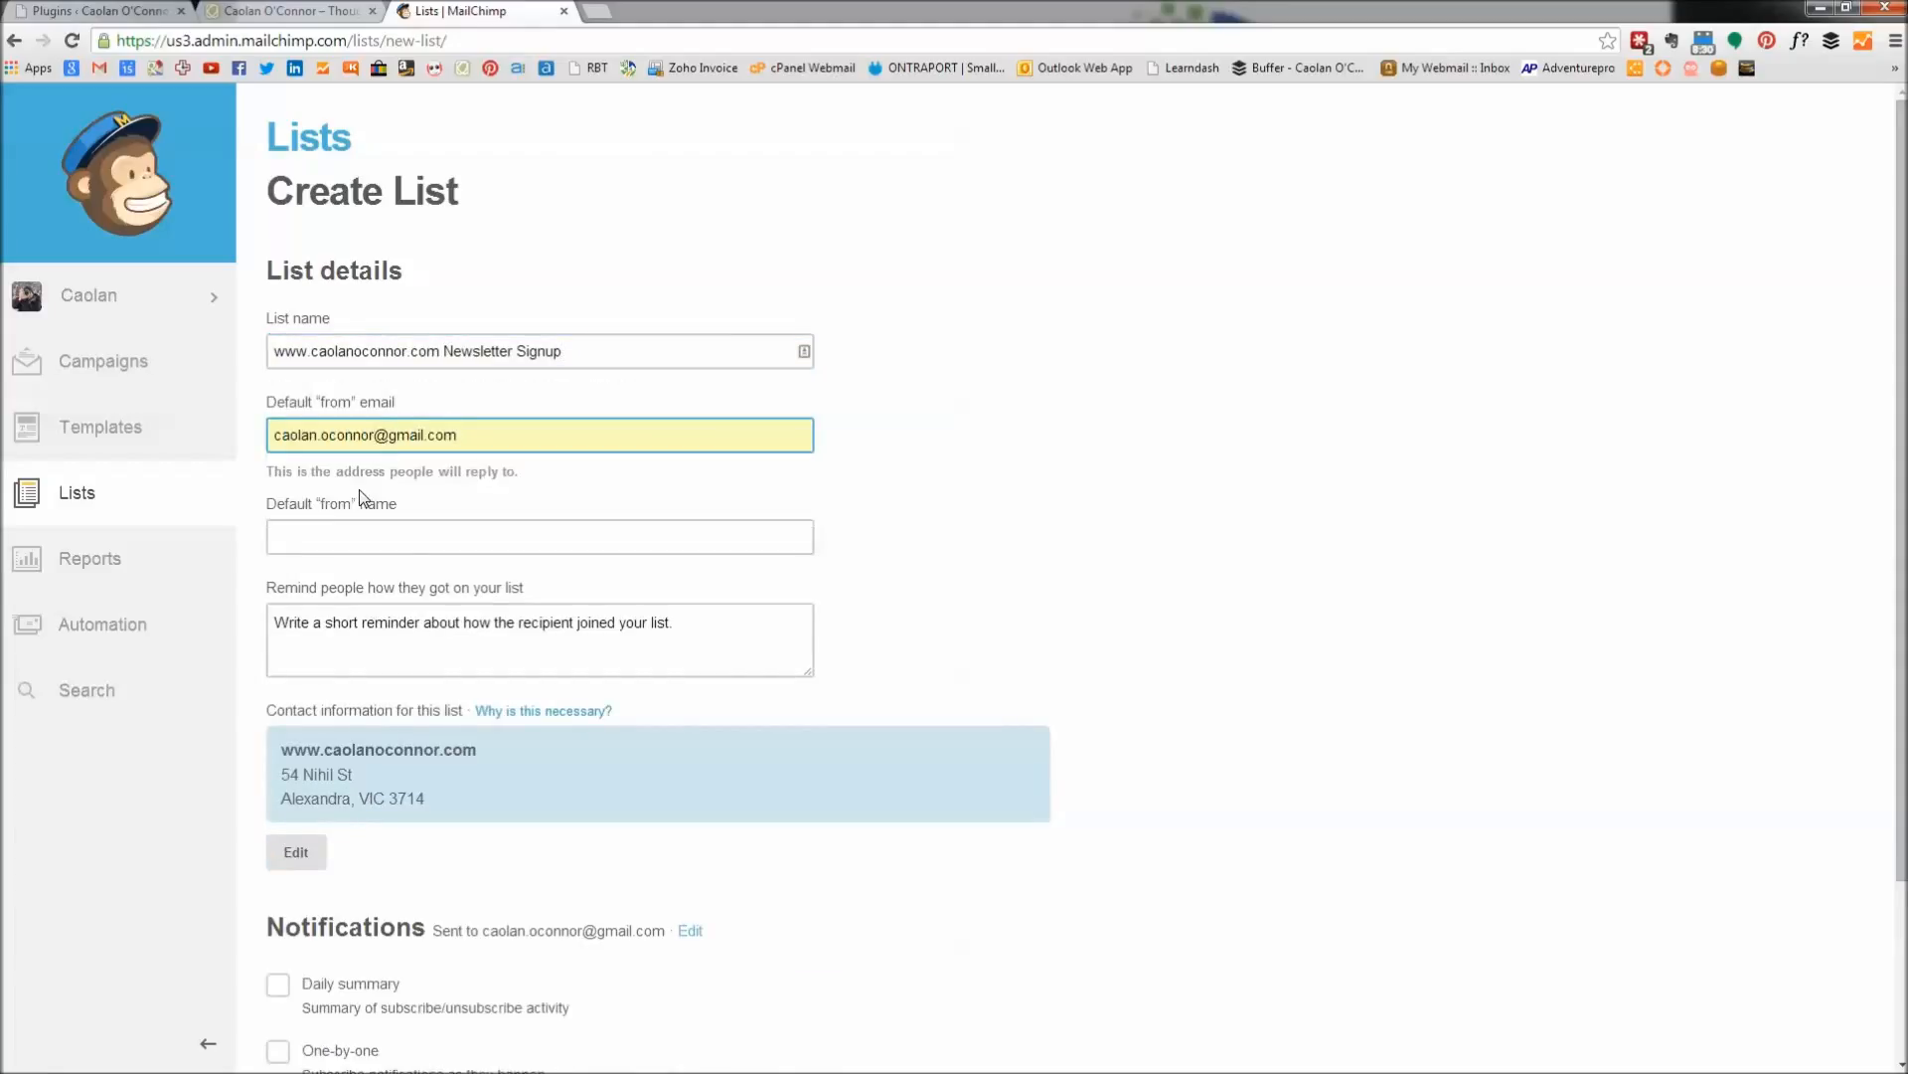
pyautogui.click(349, 536)
pyautogui.write('Caolan')
pyautogui.click(1229, 606)
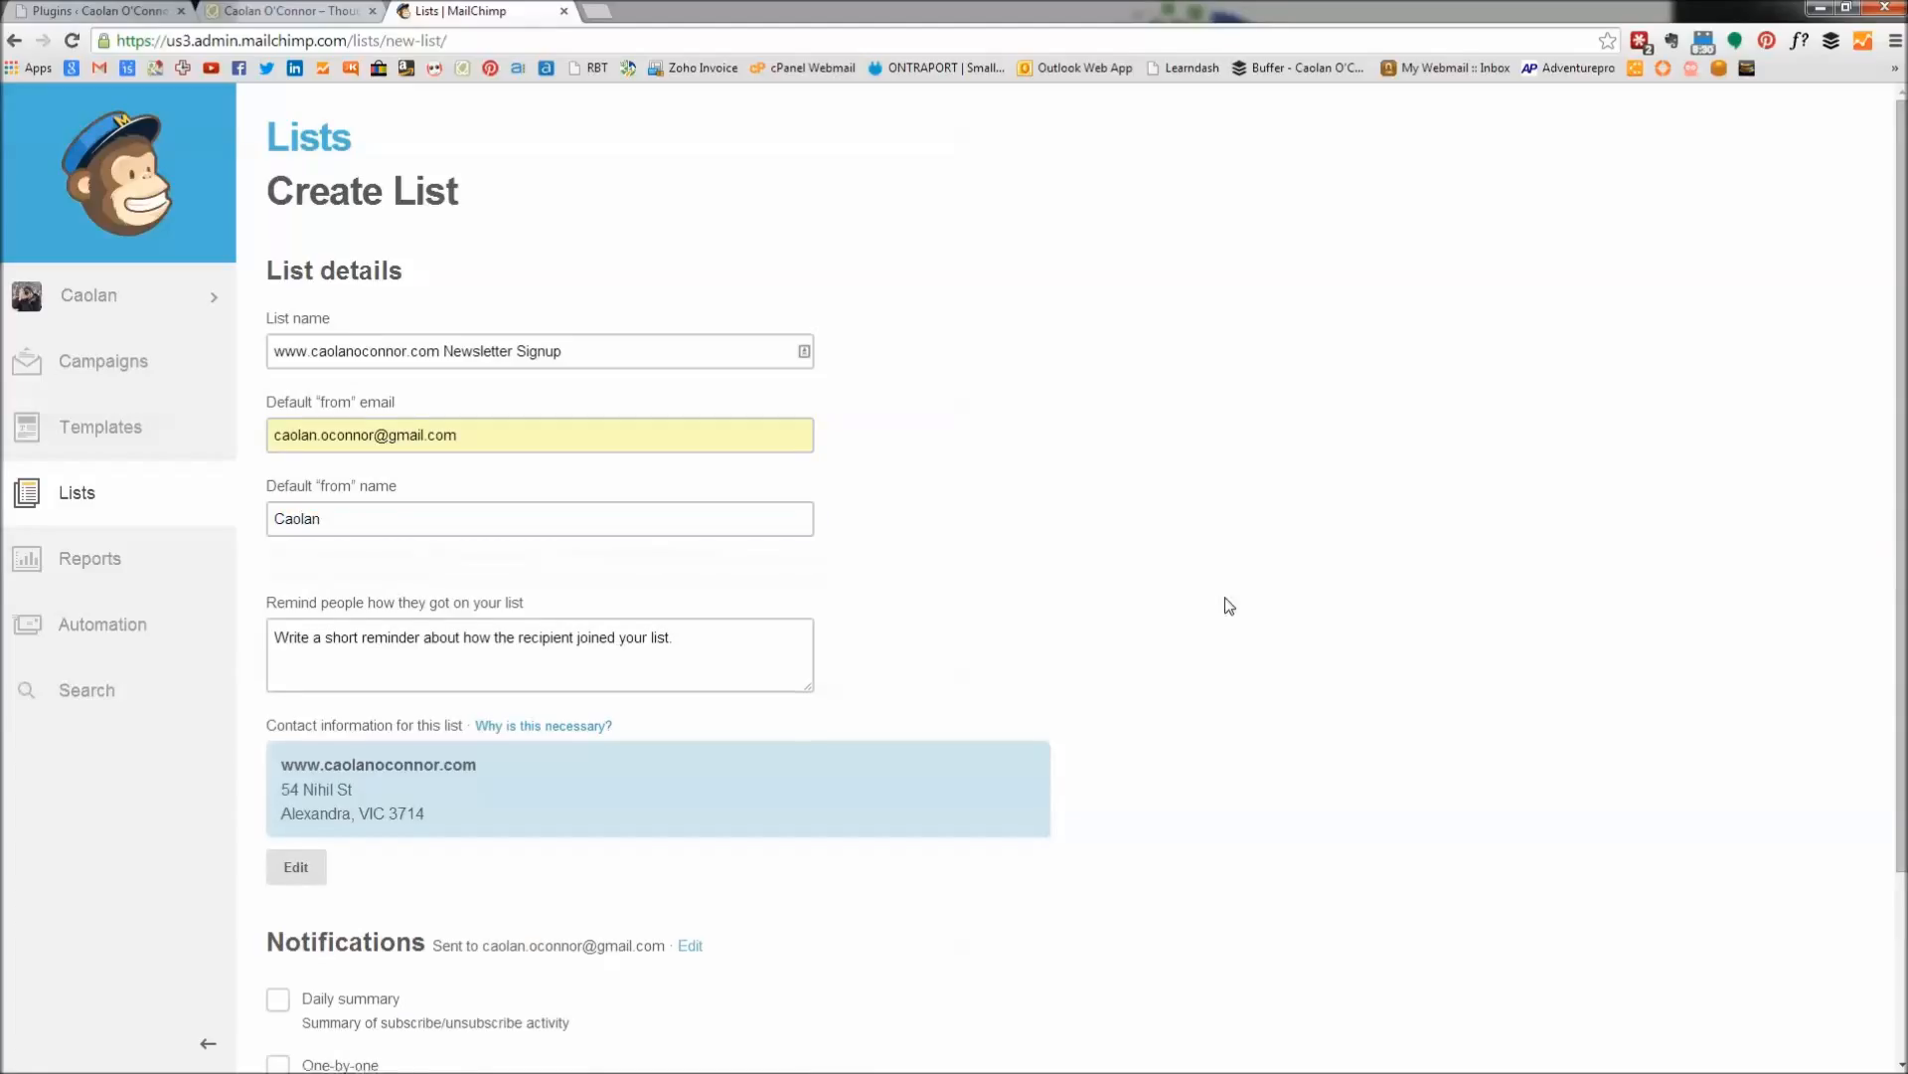
pyautogui.click(607, 622)
pyautogui.write('Via the custom signup form on wsw.')
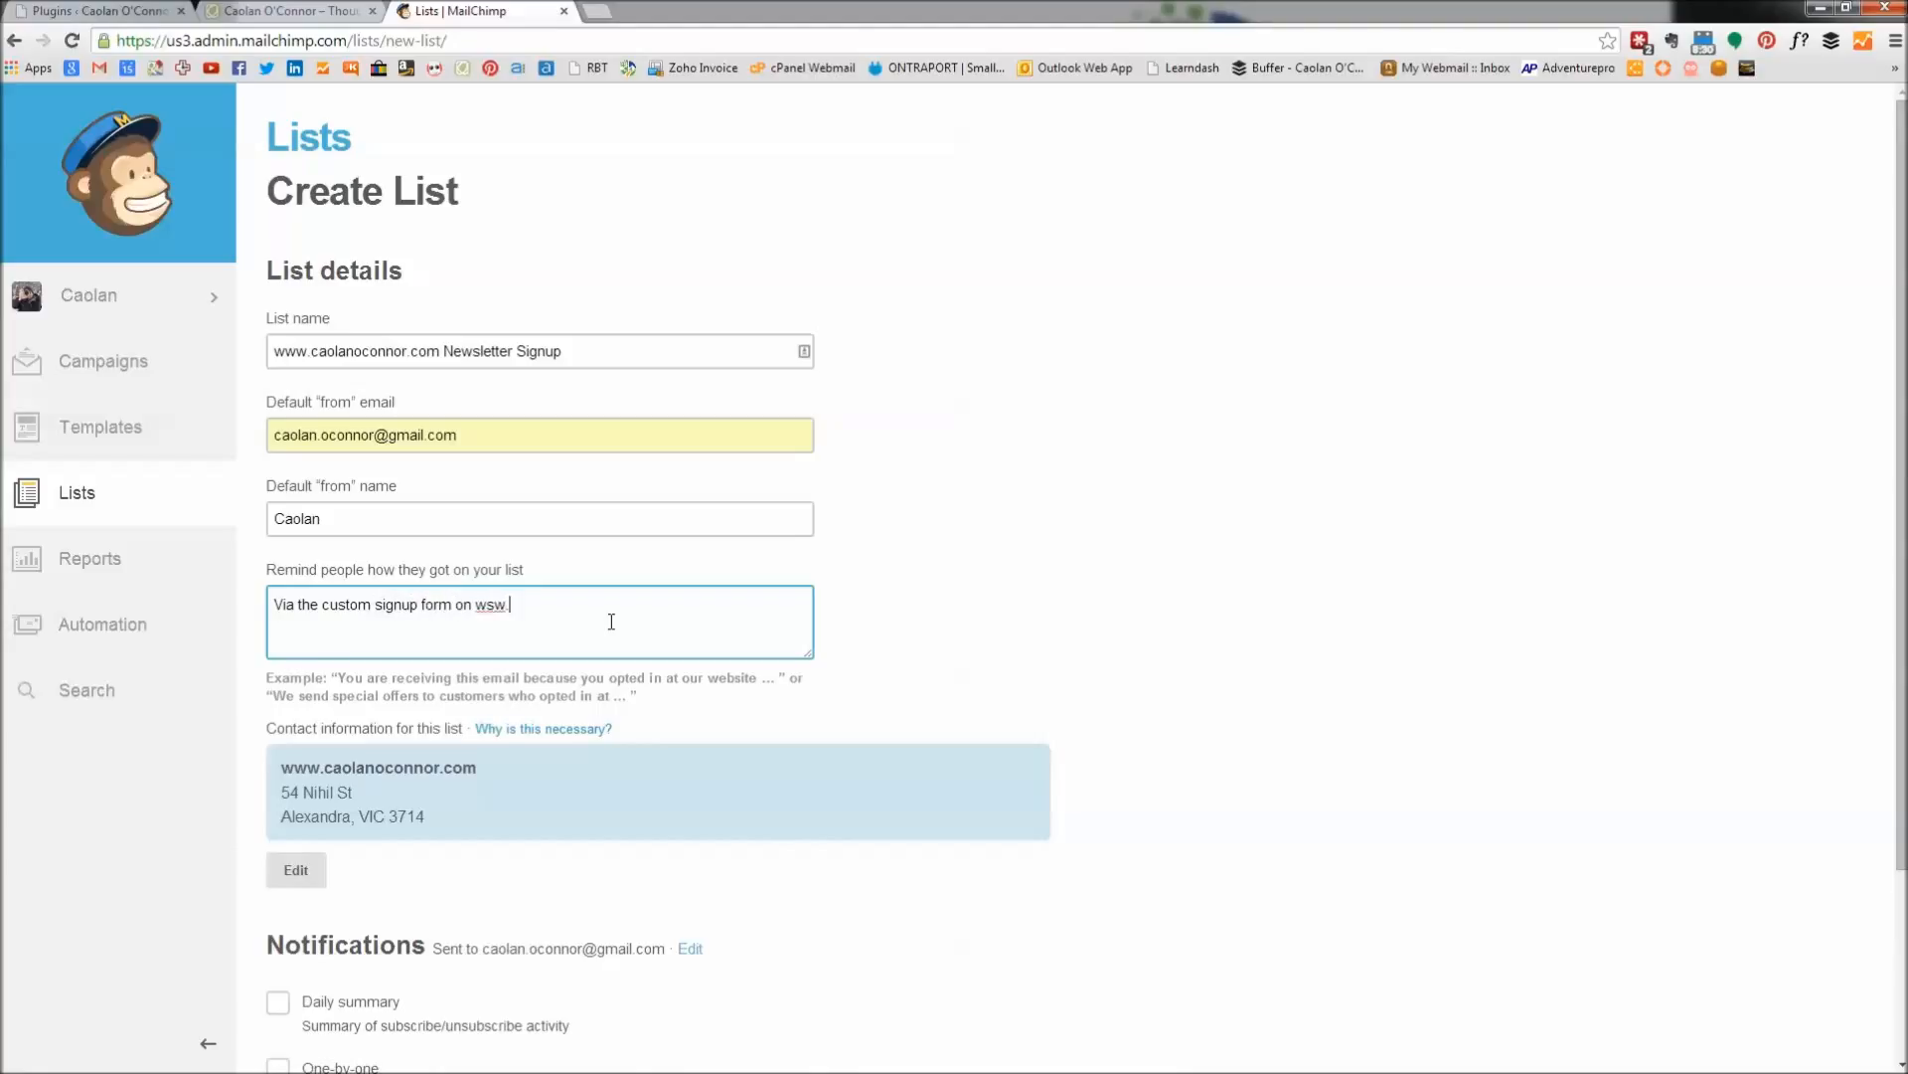
pyautogui.press('BackSpace')
pyautogui.write('ww.caolanoconnor.com')
pyautogui.click(1031, 639)
pyautogui.scroll(-2, 1031, 639)
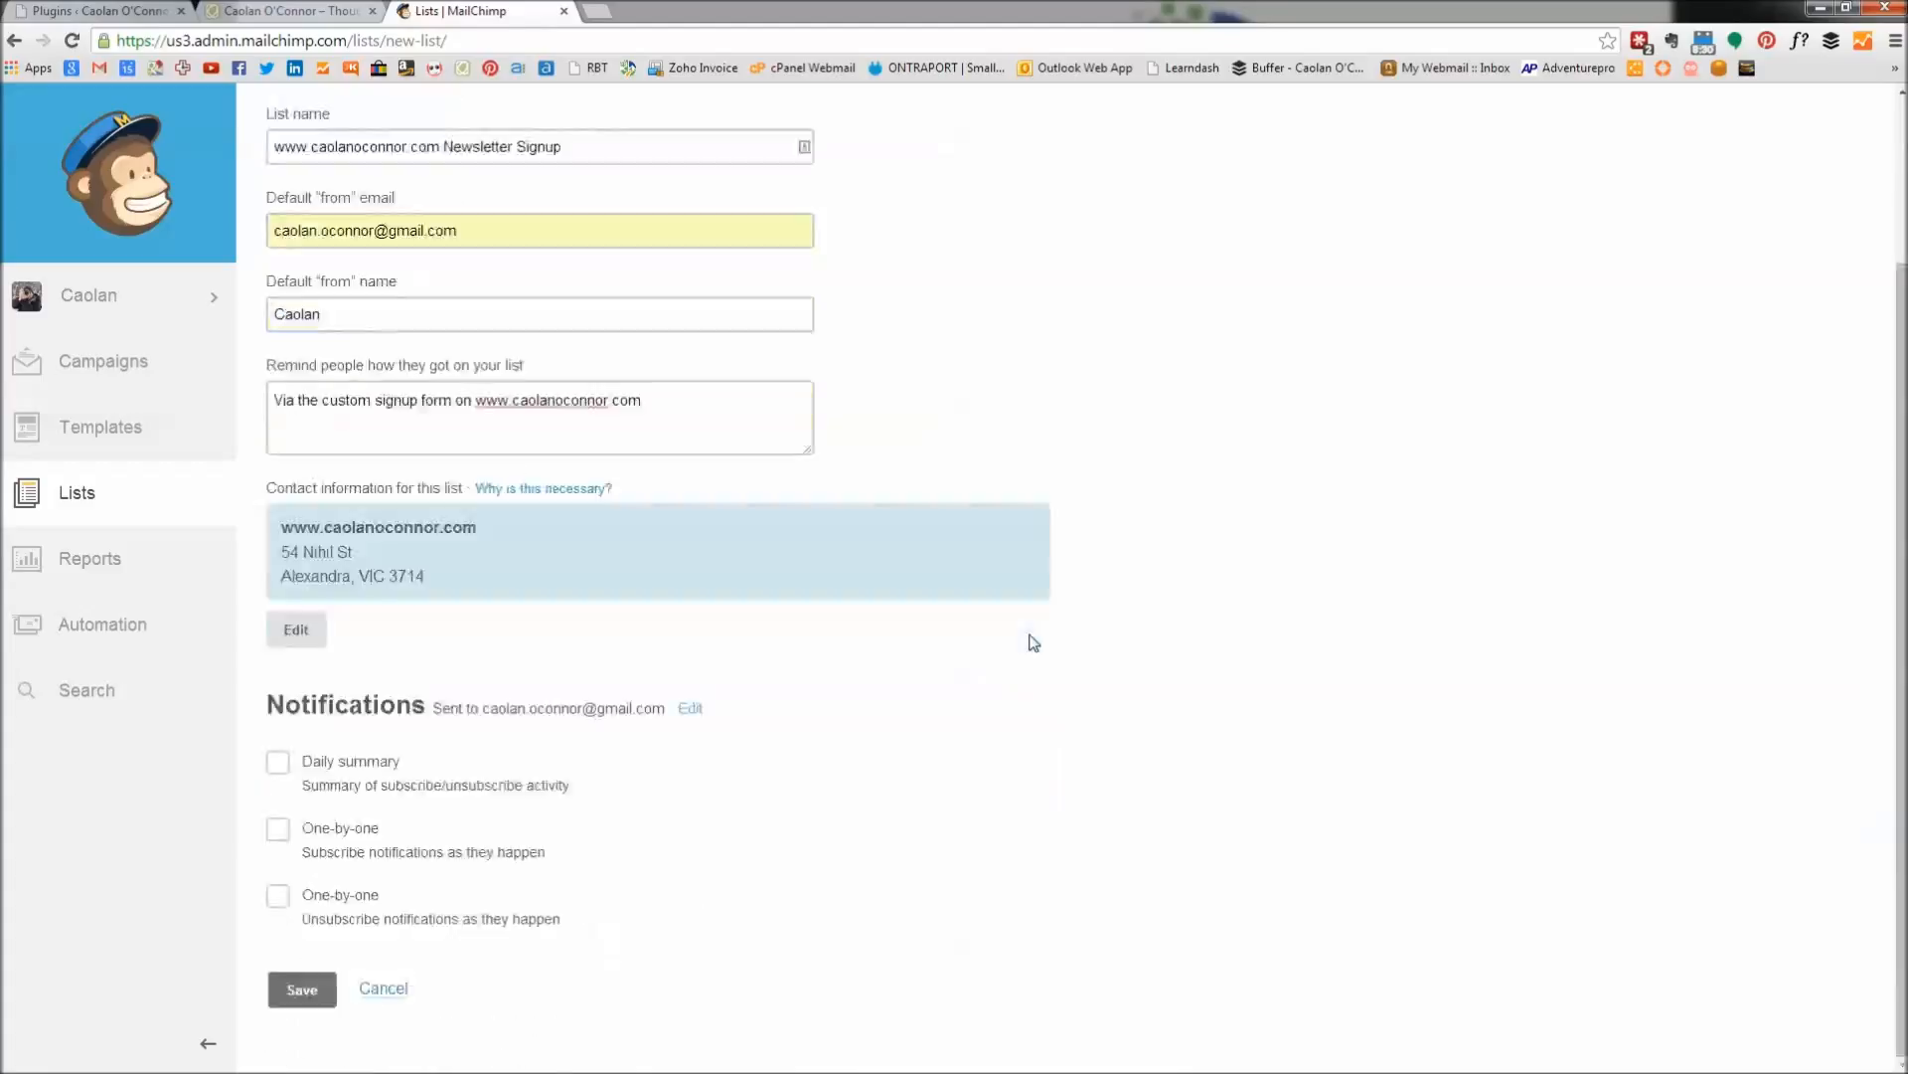
pyautogui.click(277, 763)
pyautogui.click(298, 989)
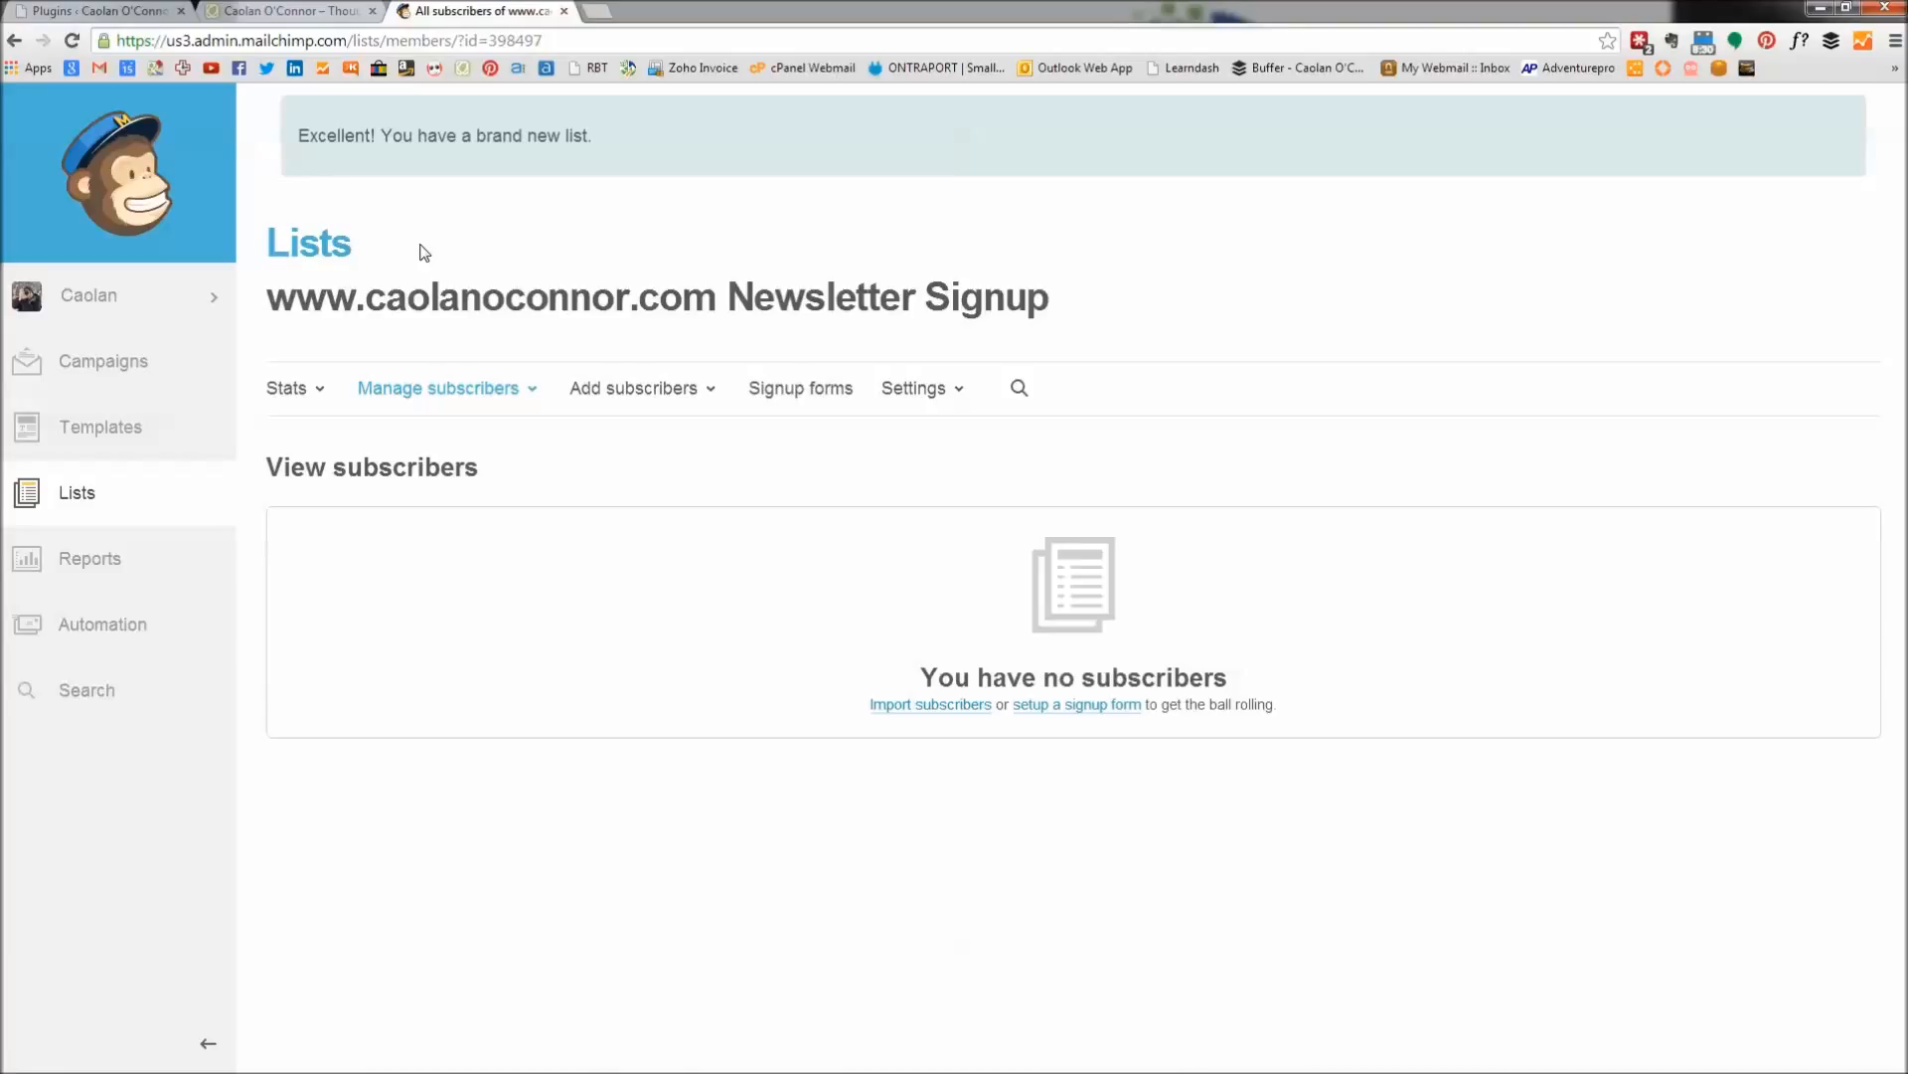
# Go to Account Settings > Extras > API keys and select the active API key.
pyautogui.click(88, 301)
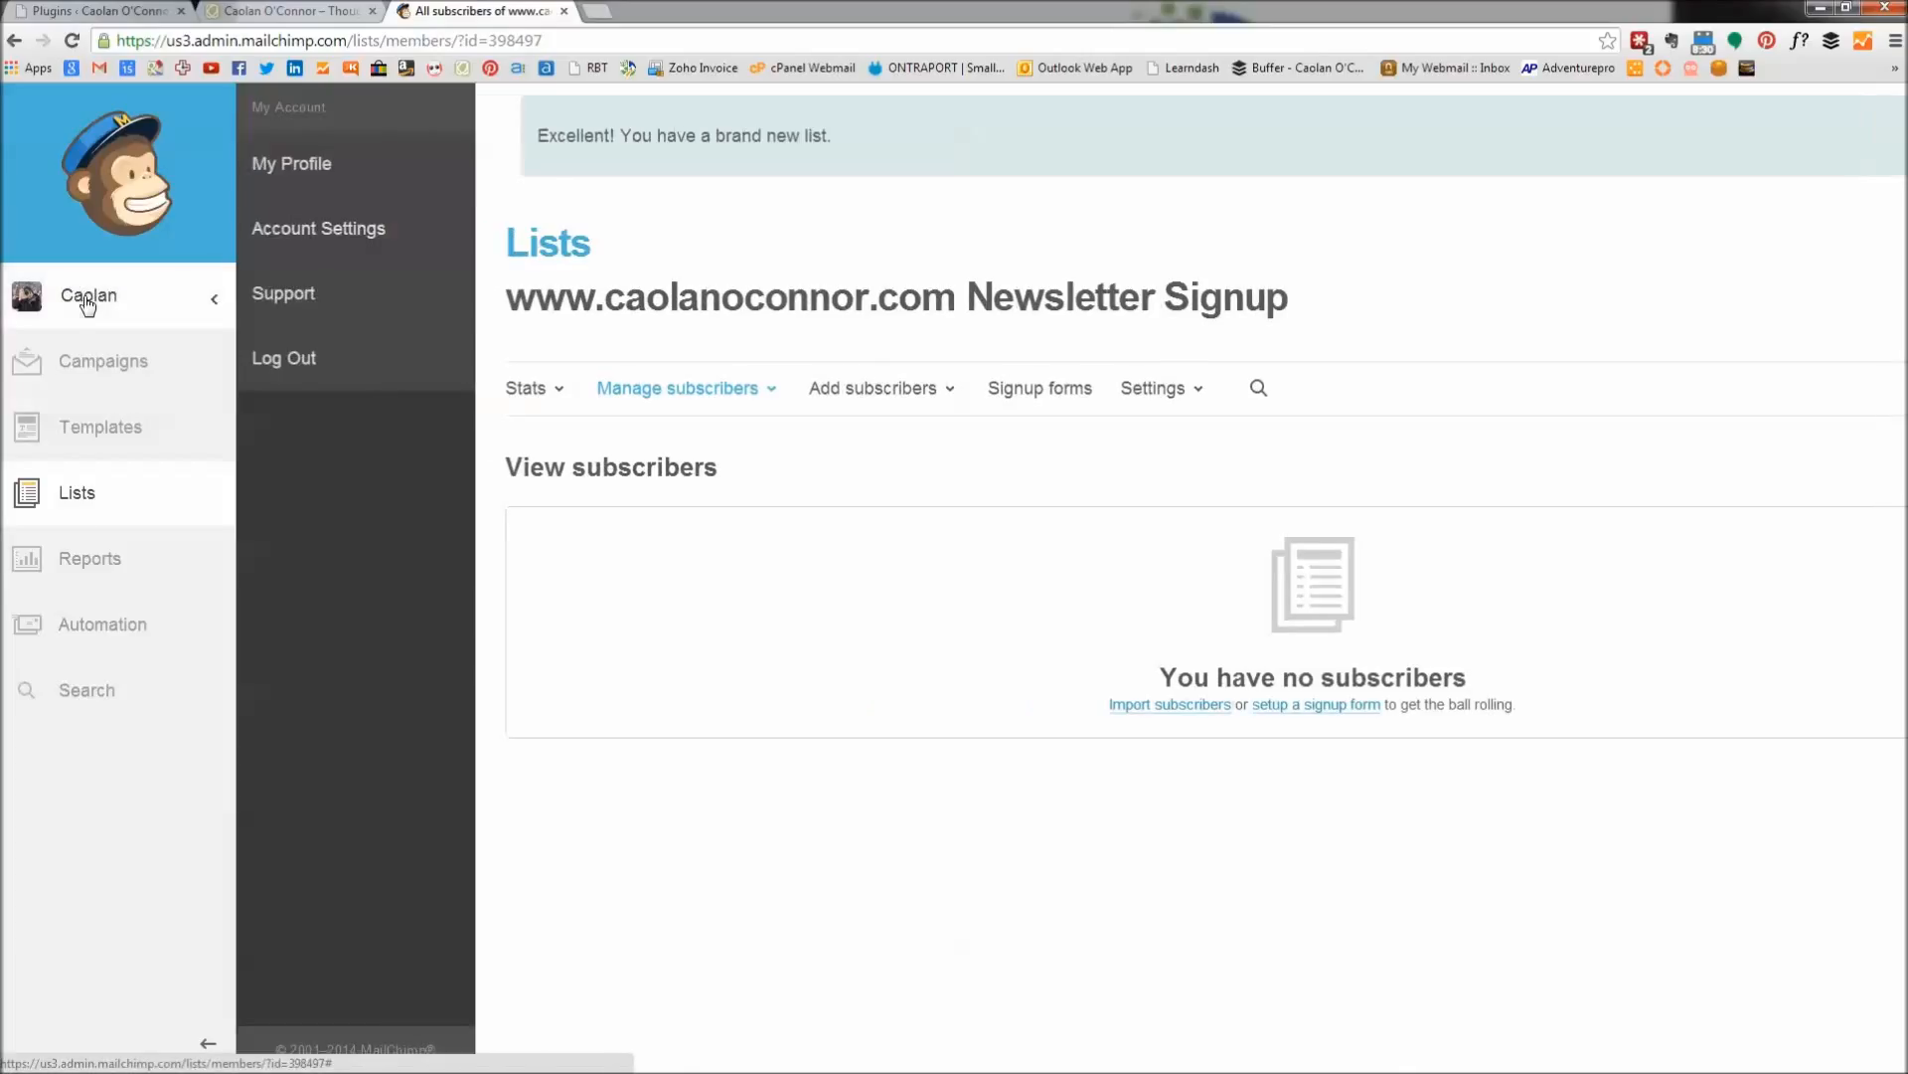
pyautogui.click(302, 229)
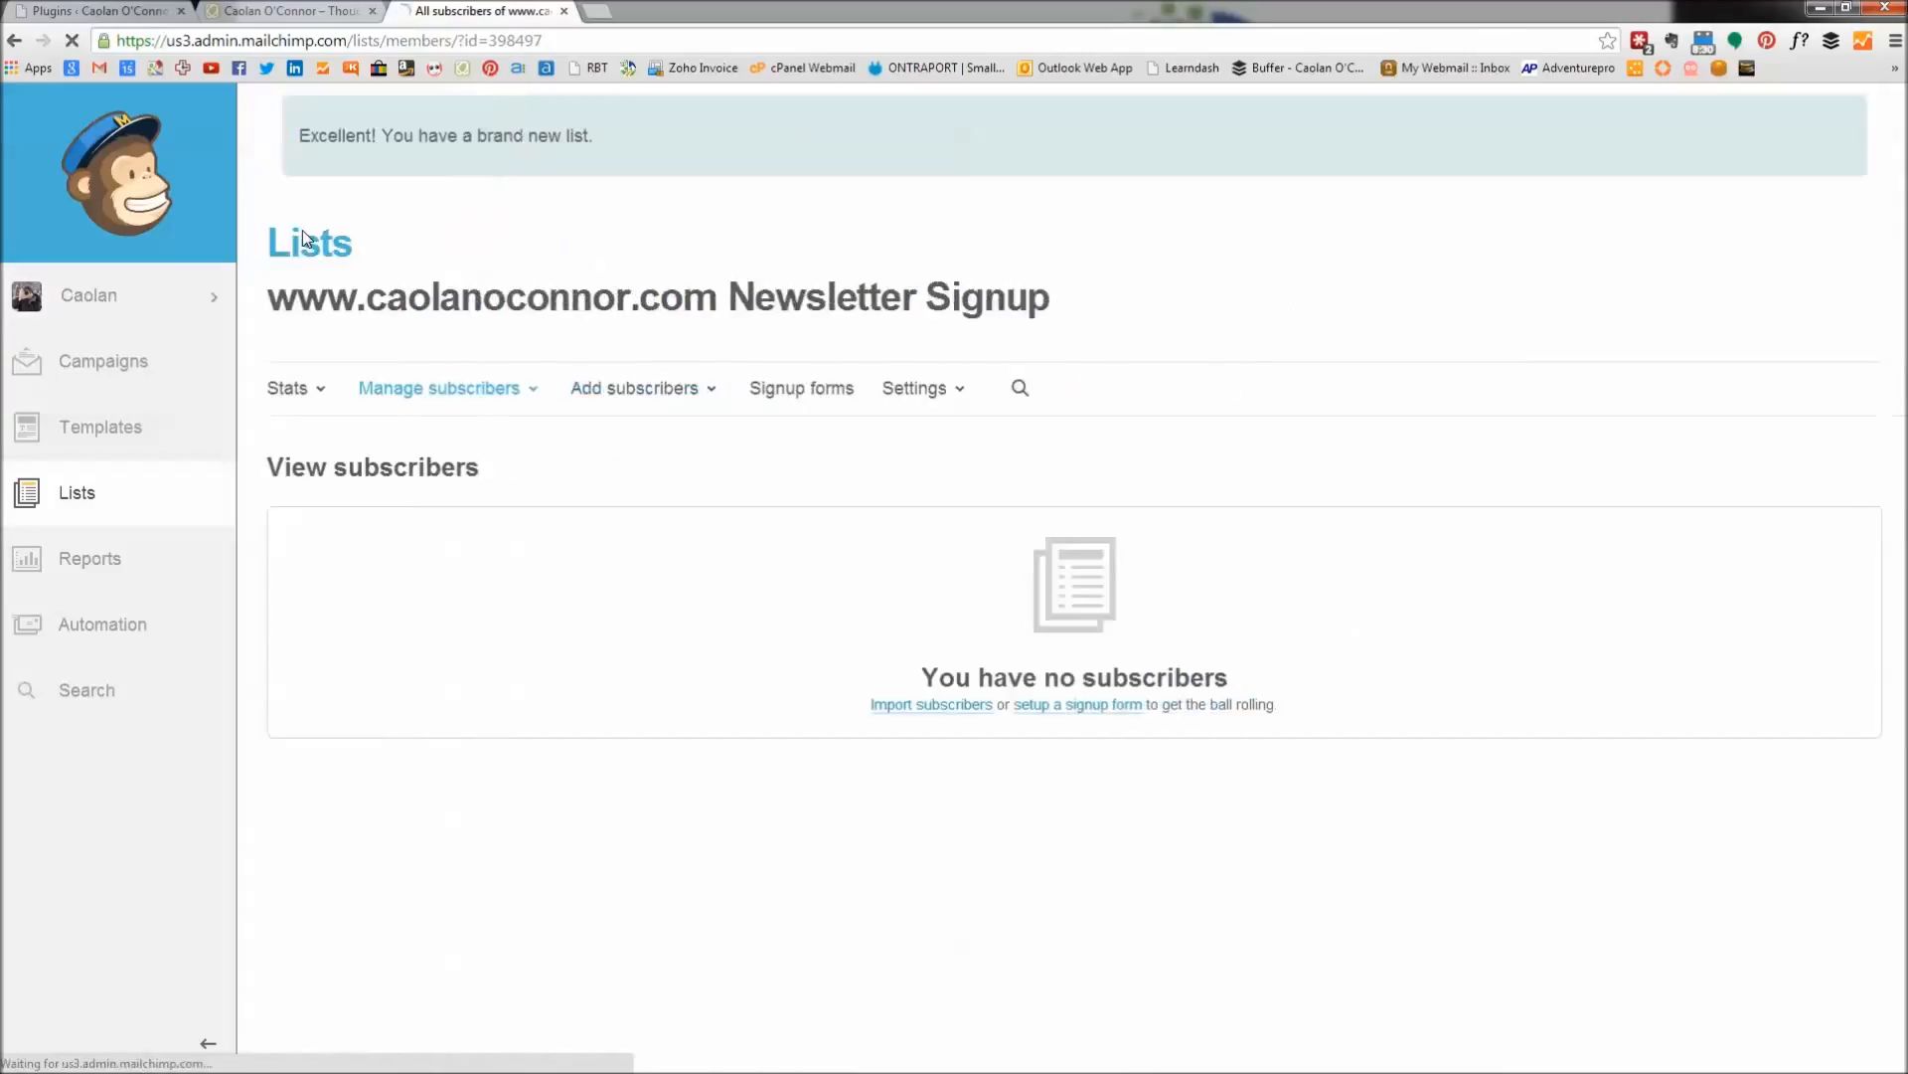
pyautogui.click(572, 288)
pyautogui.click(590, 338)
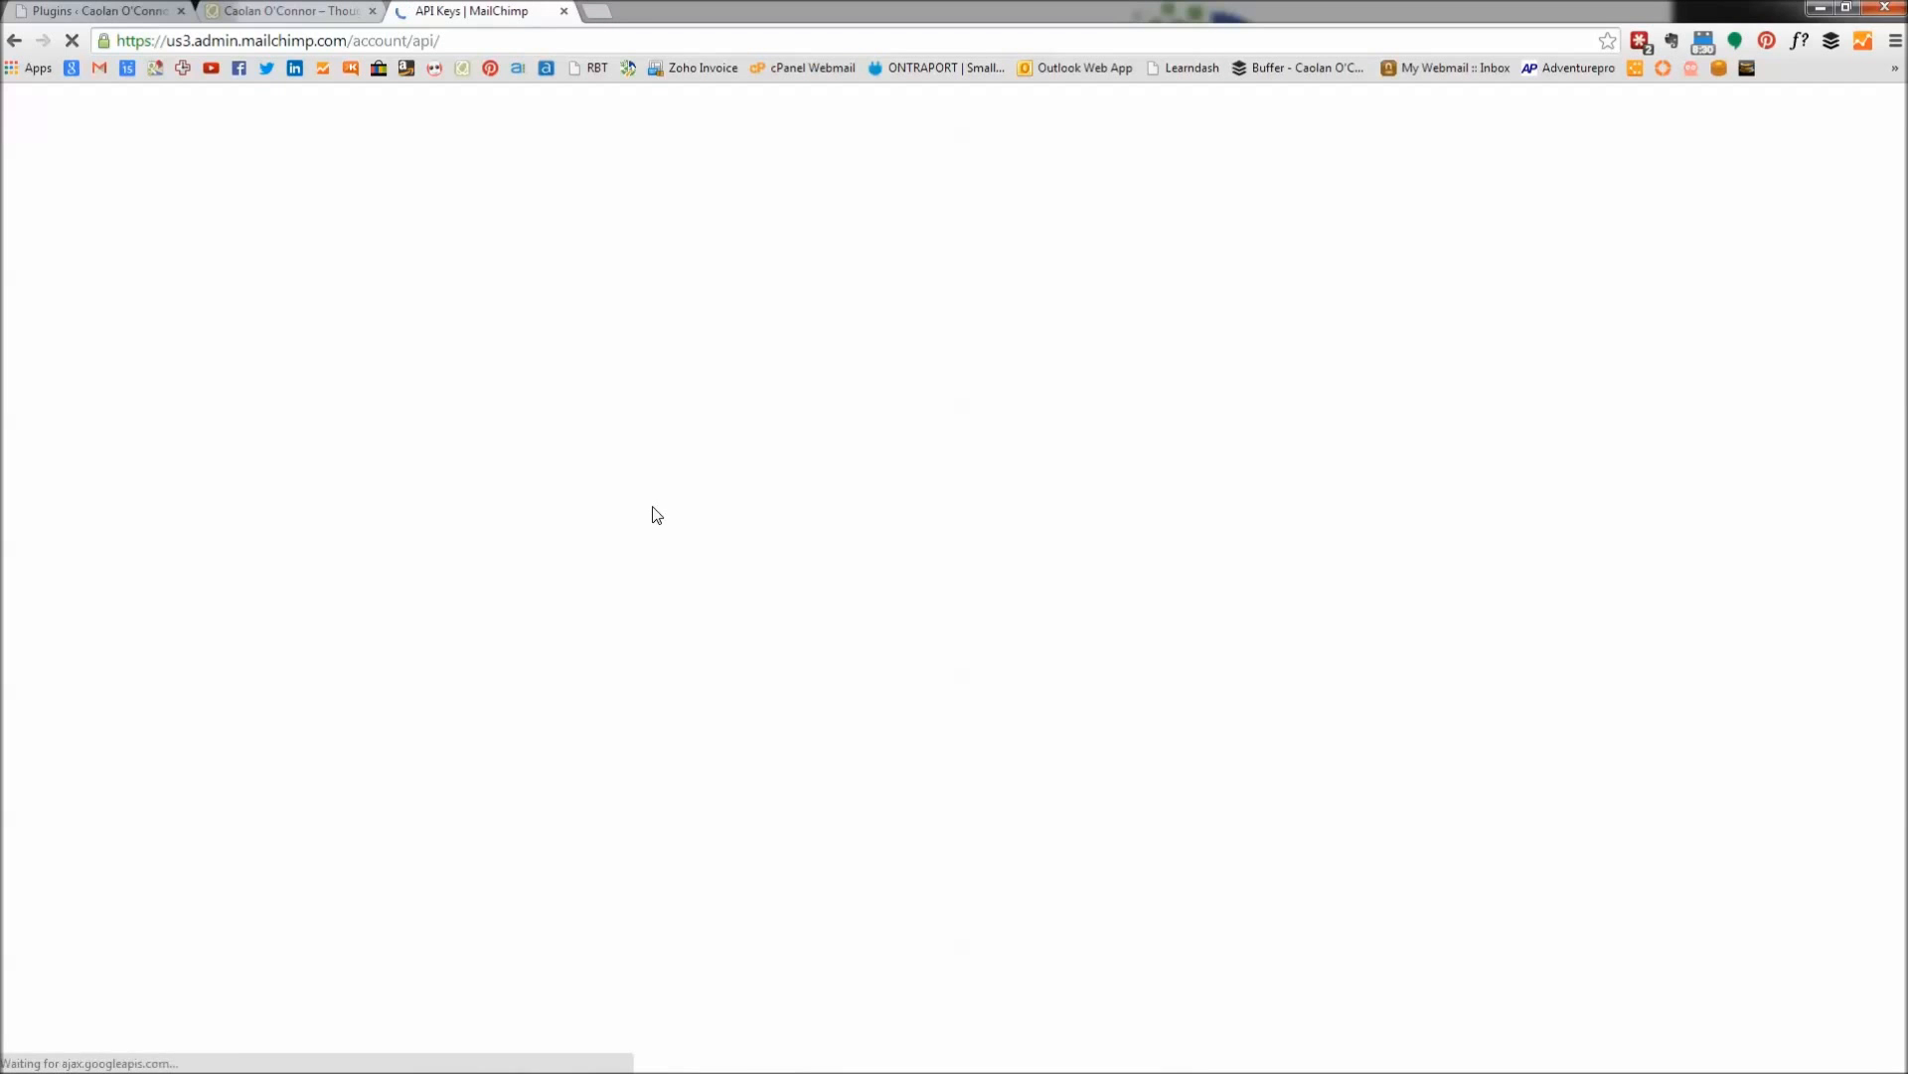
pyautogui.scroll(-2, 788, 725)
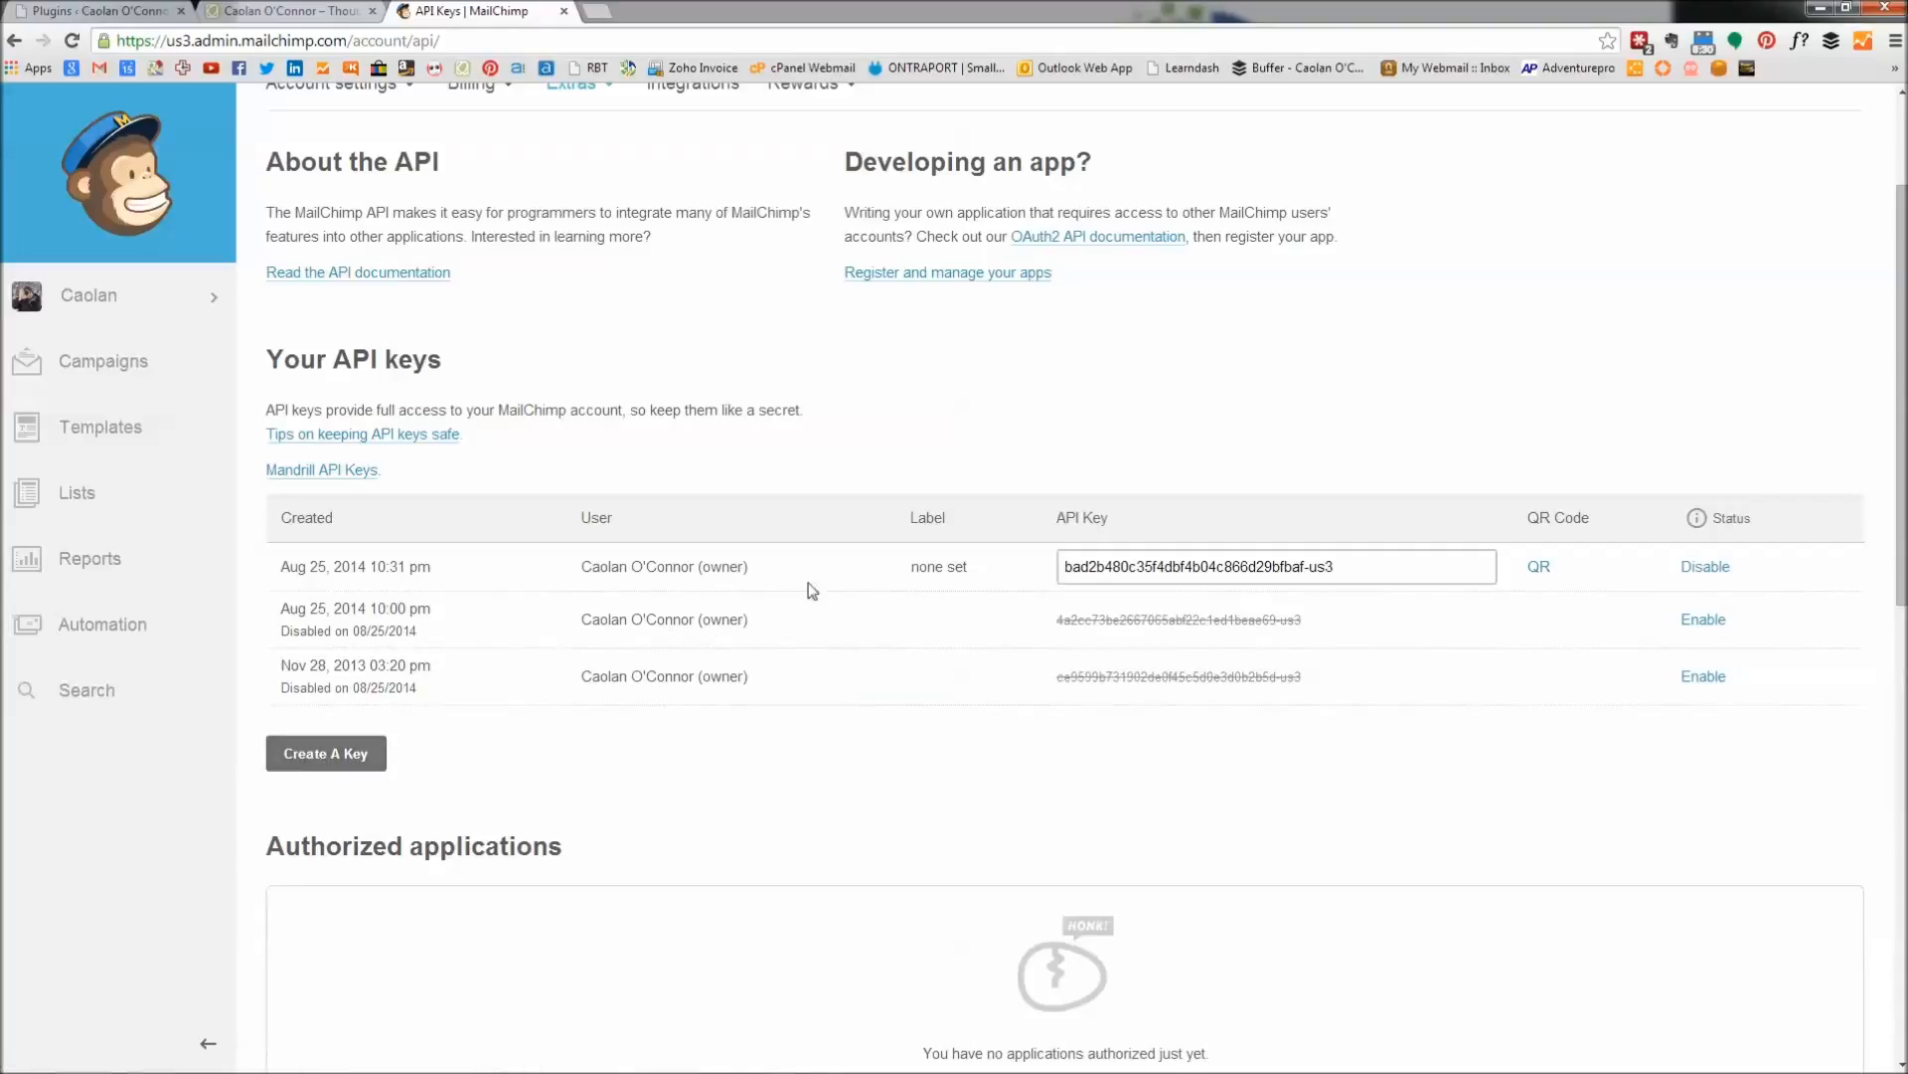
pyautogui.click(1387, 572)
# Return to the WordPress admin and reload the installed Plugins list.
pyautogui.click(278, 13)
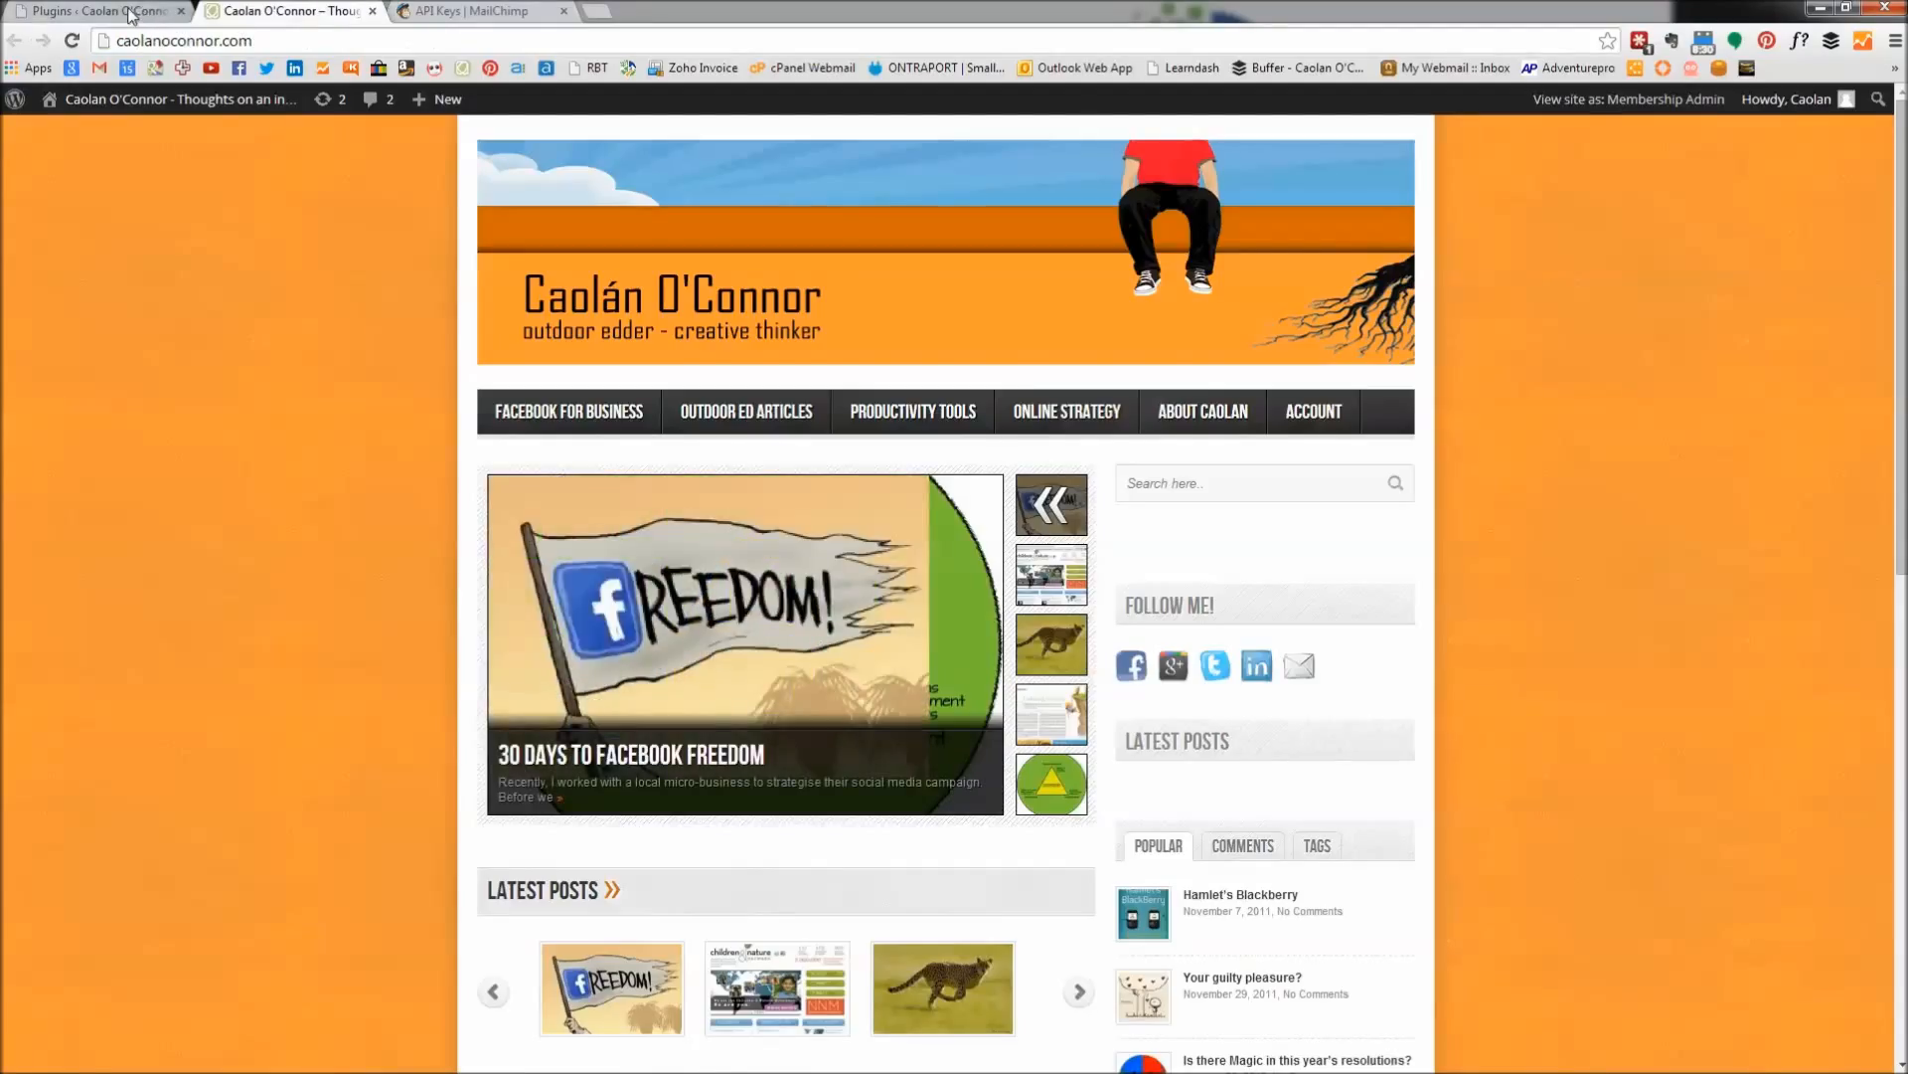
pyautogui.click(129, 13)
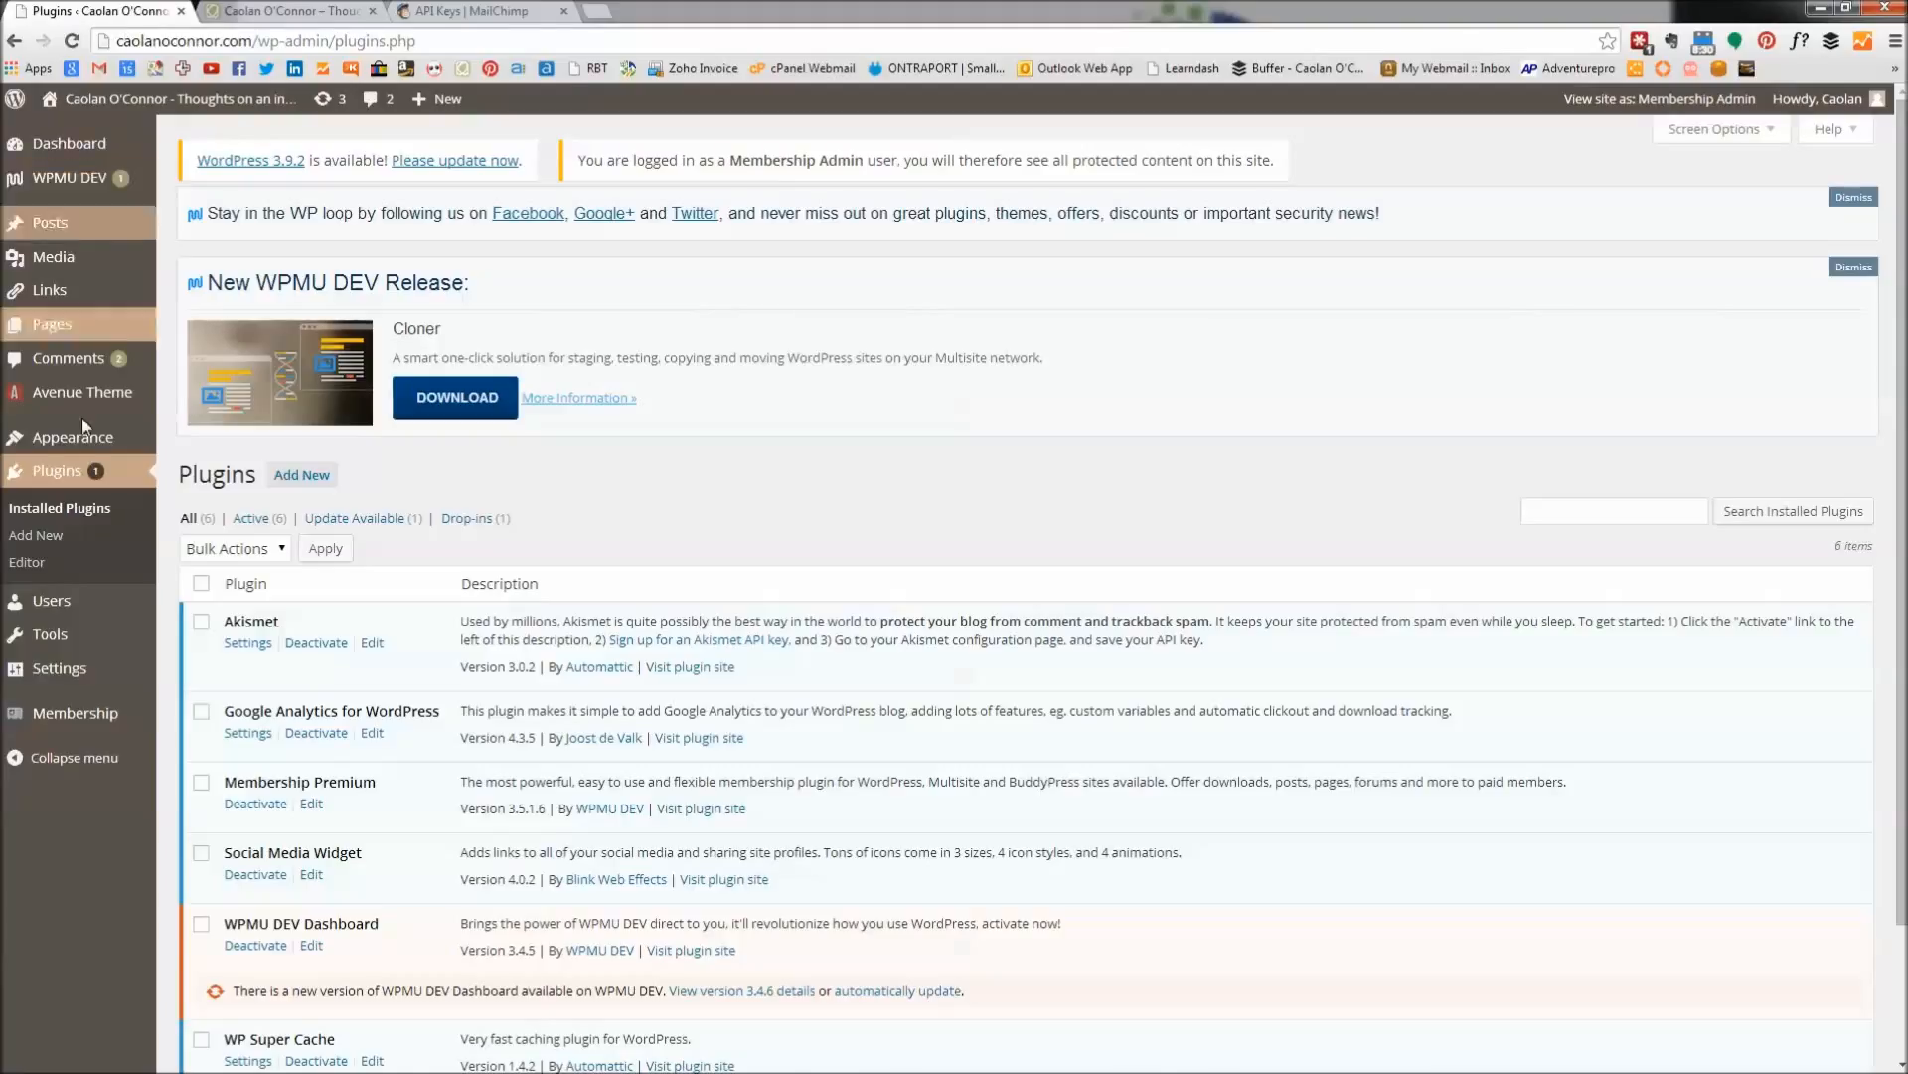
pyautogui.click(67, 475)
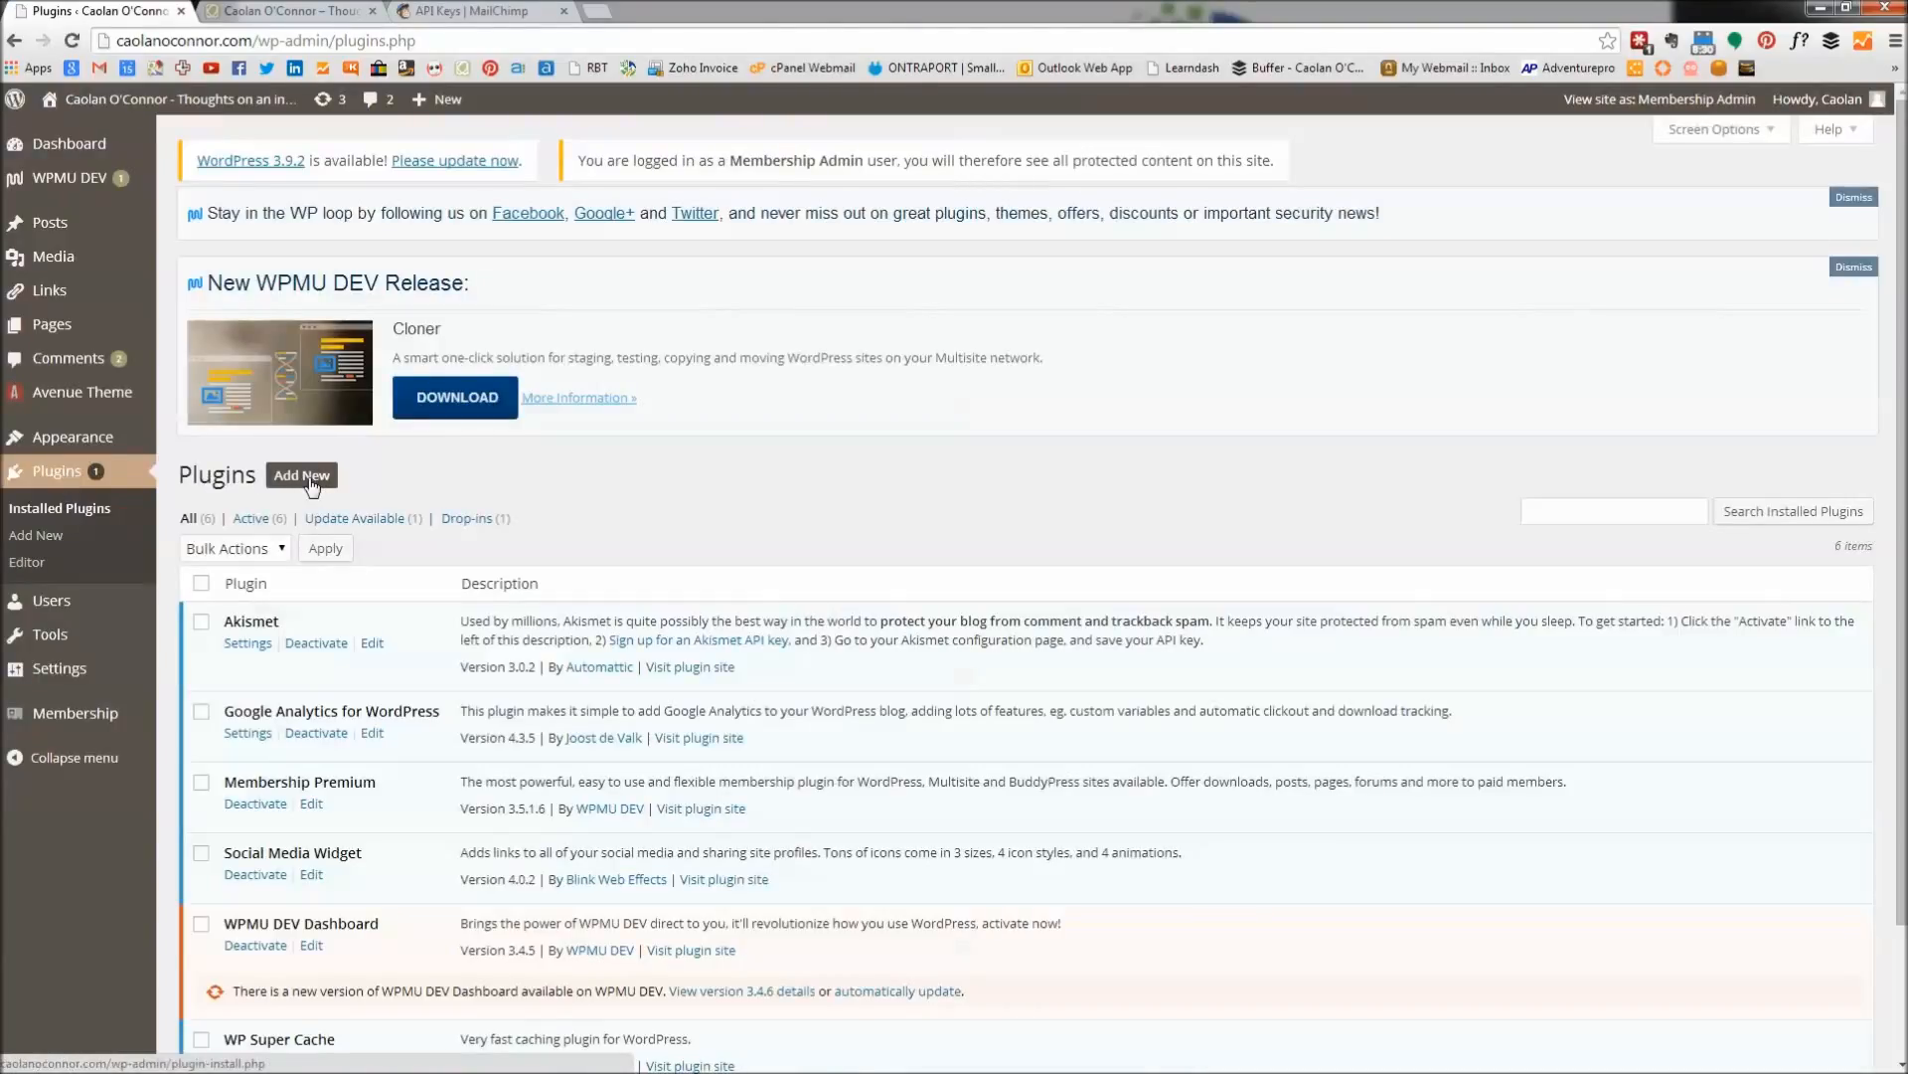
# Search the plugin directory for 'mailchimp' and install MailChimp for WordPress 2.1.1.
pyautogui.click(312, 485)
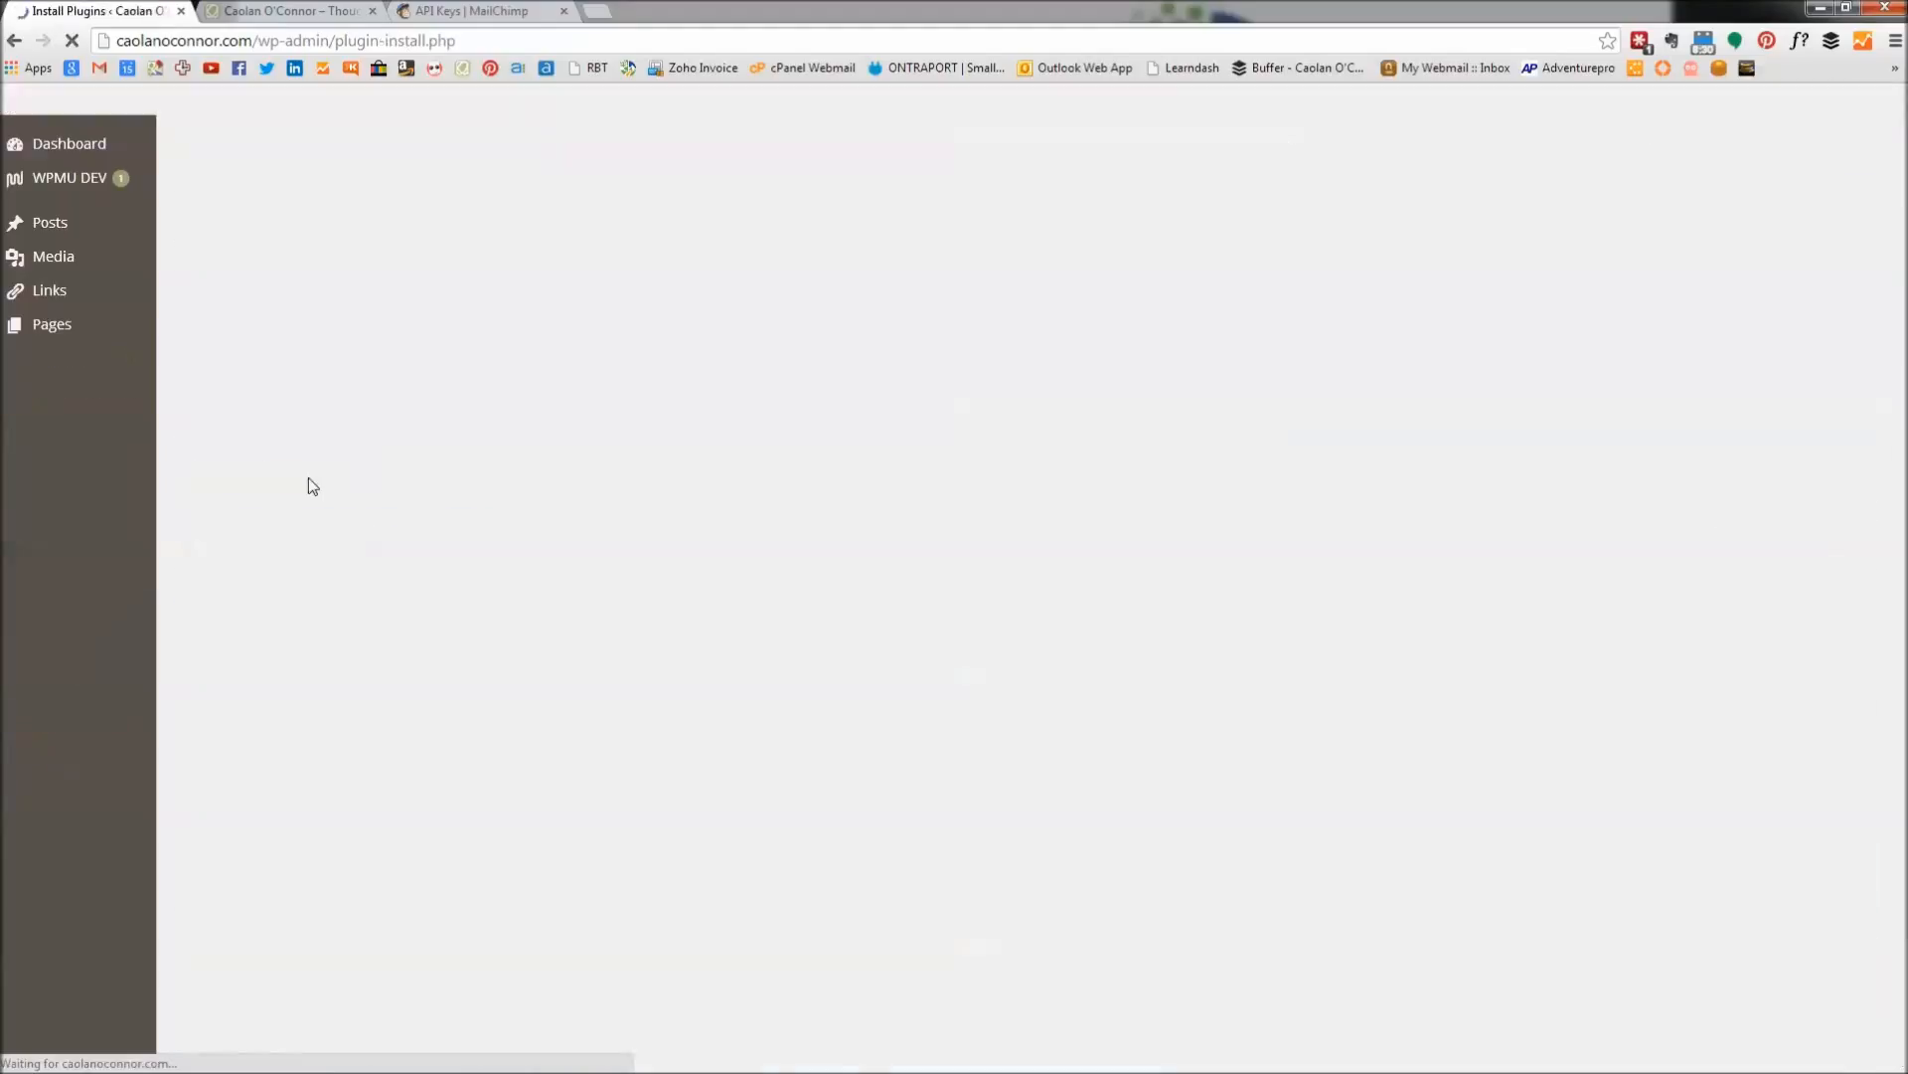
pyautogui.click(275, 633)
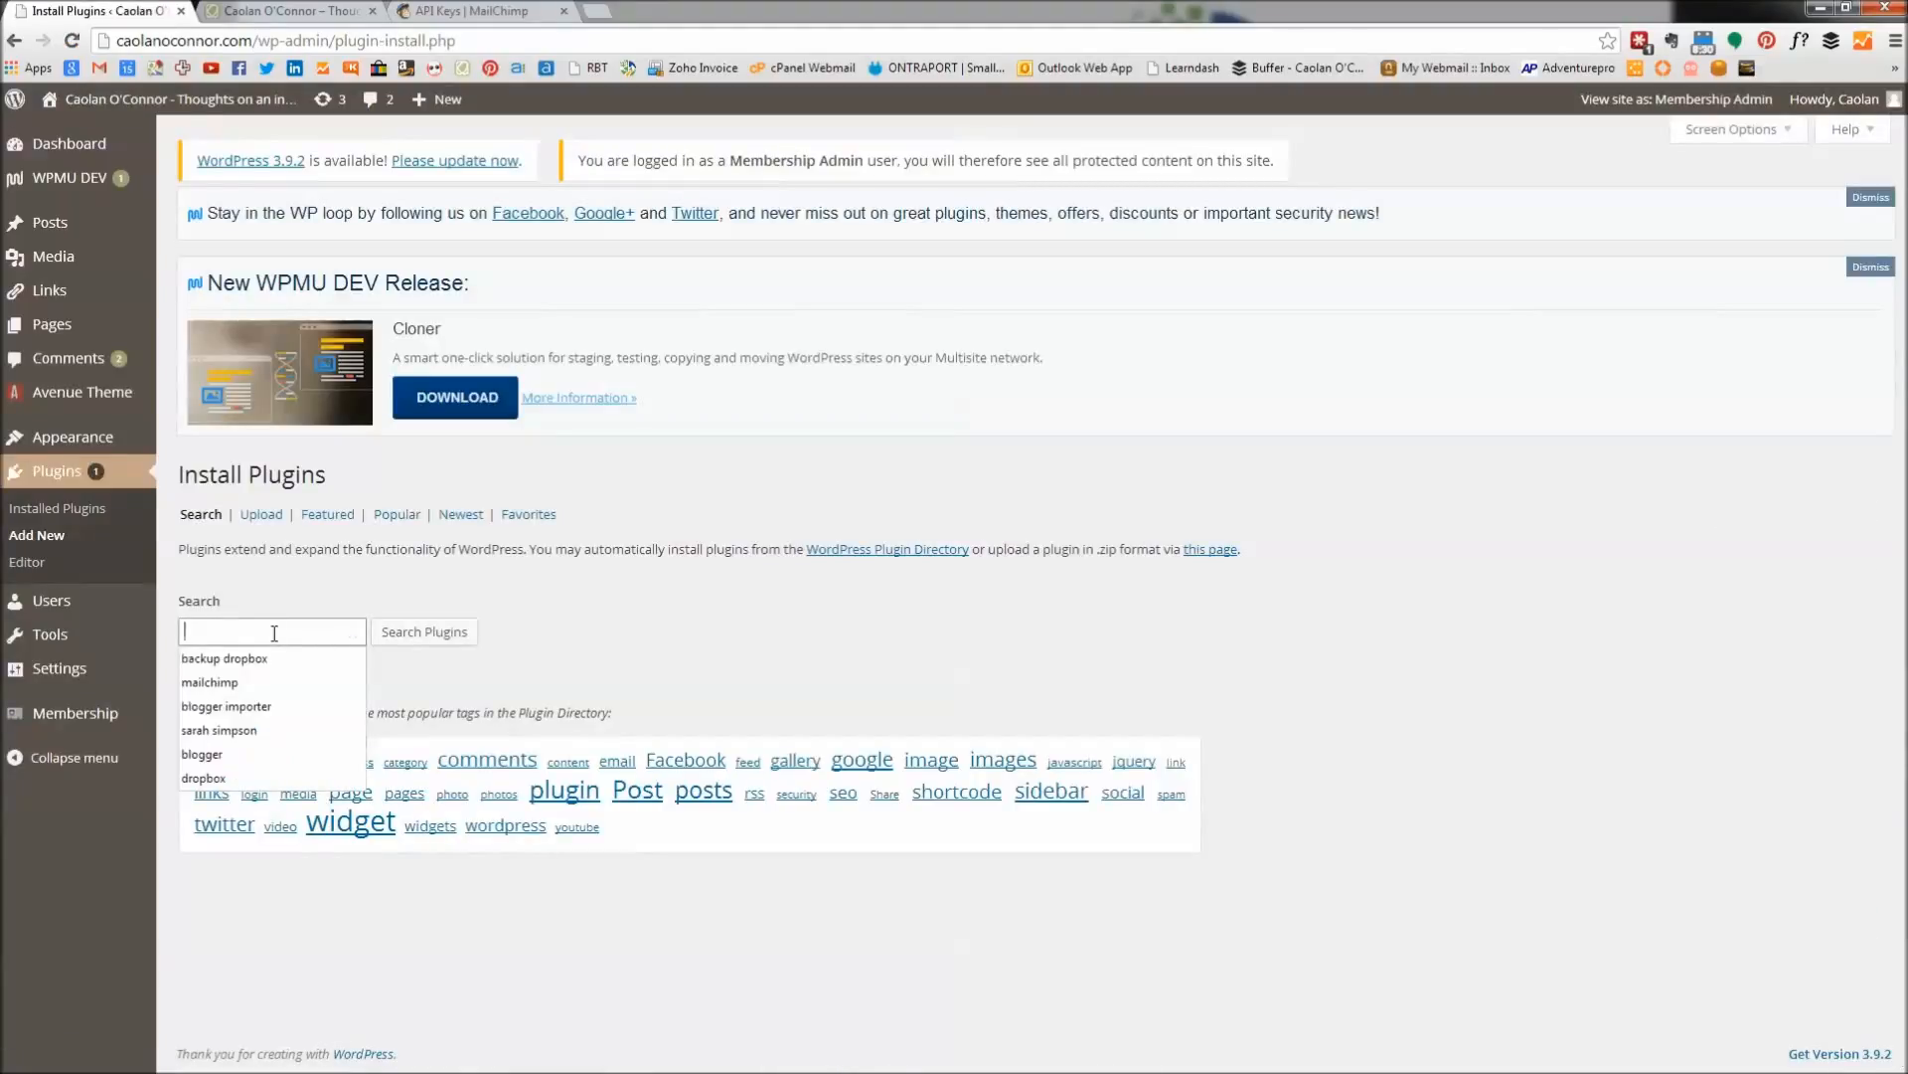
pyautogui.write('mail')
pyautogui.press('Down')
pyautogui.press('Return')
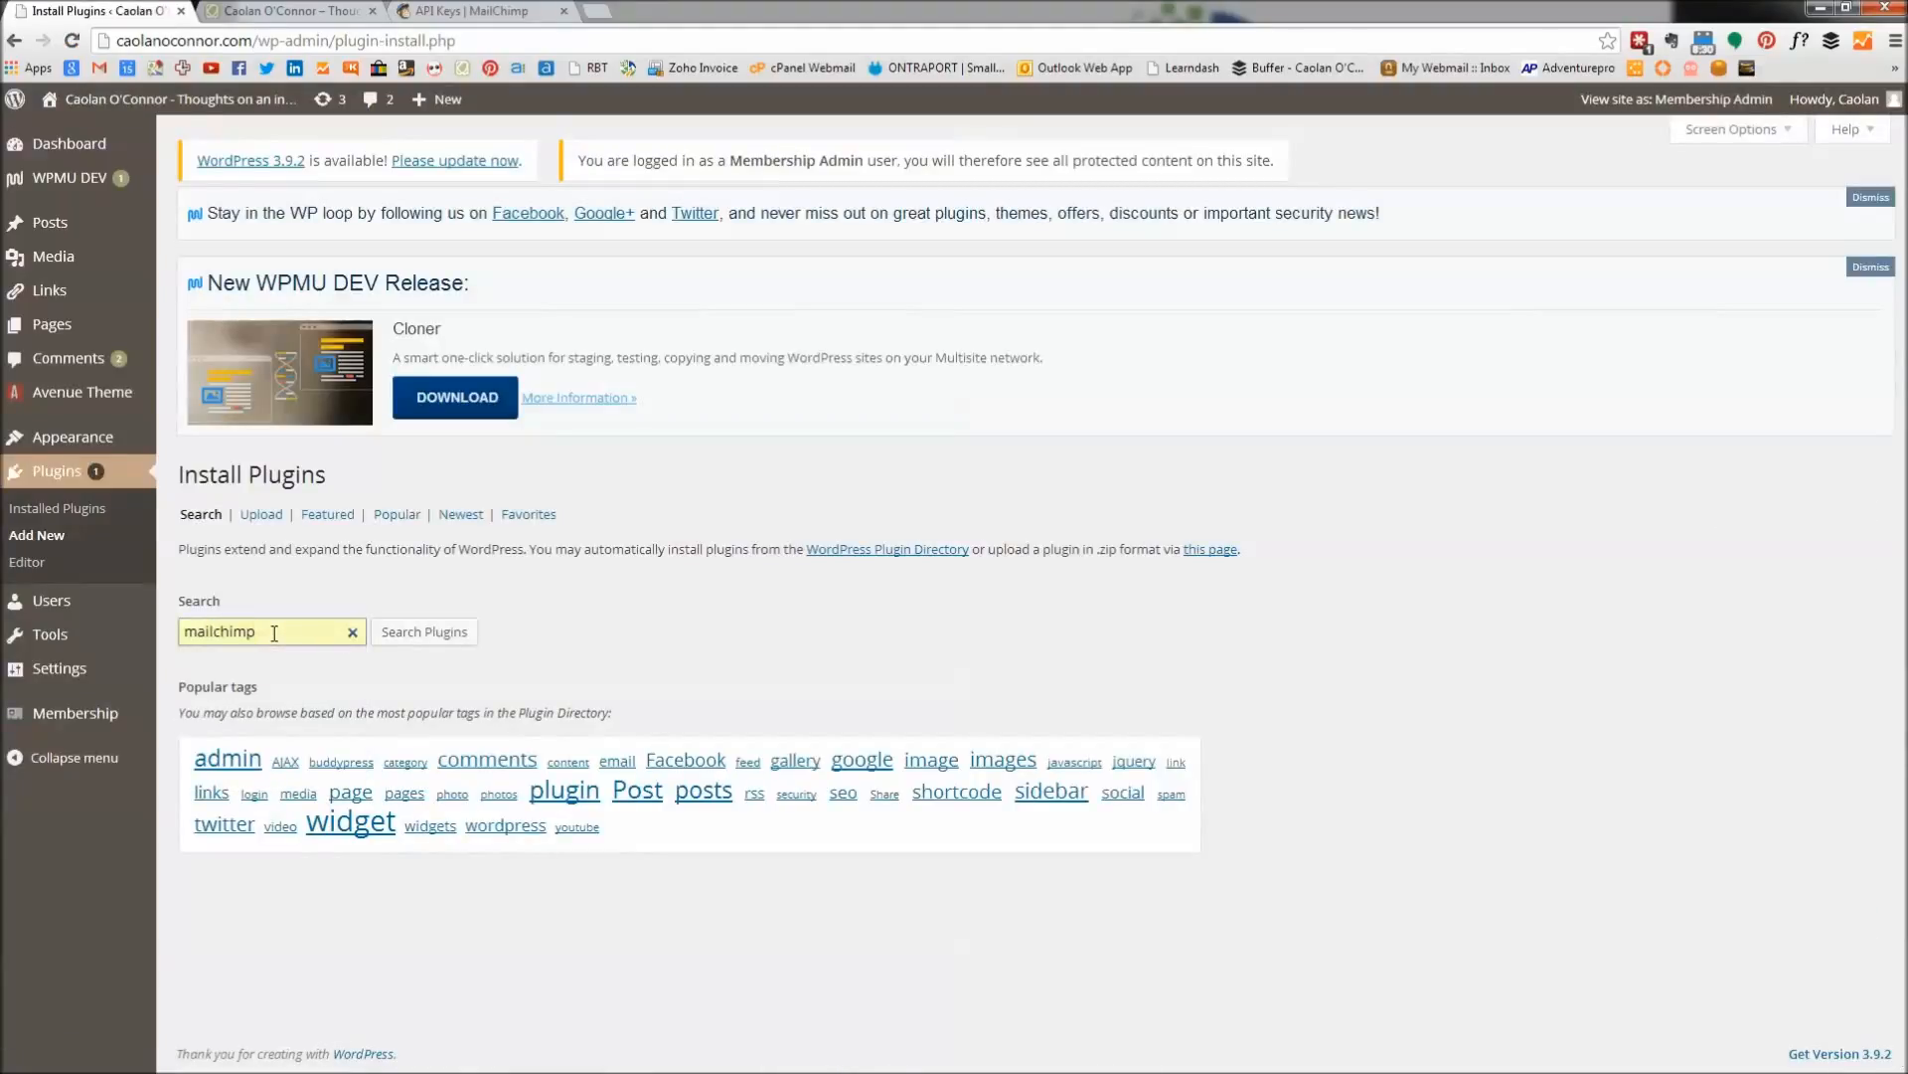
pyautogui.click(455, 640)
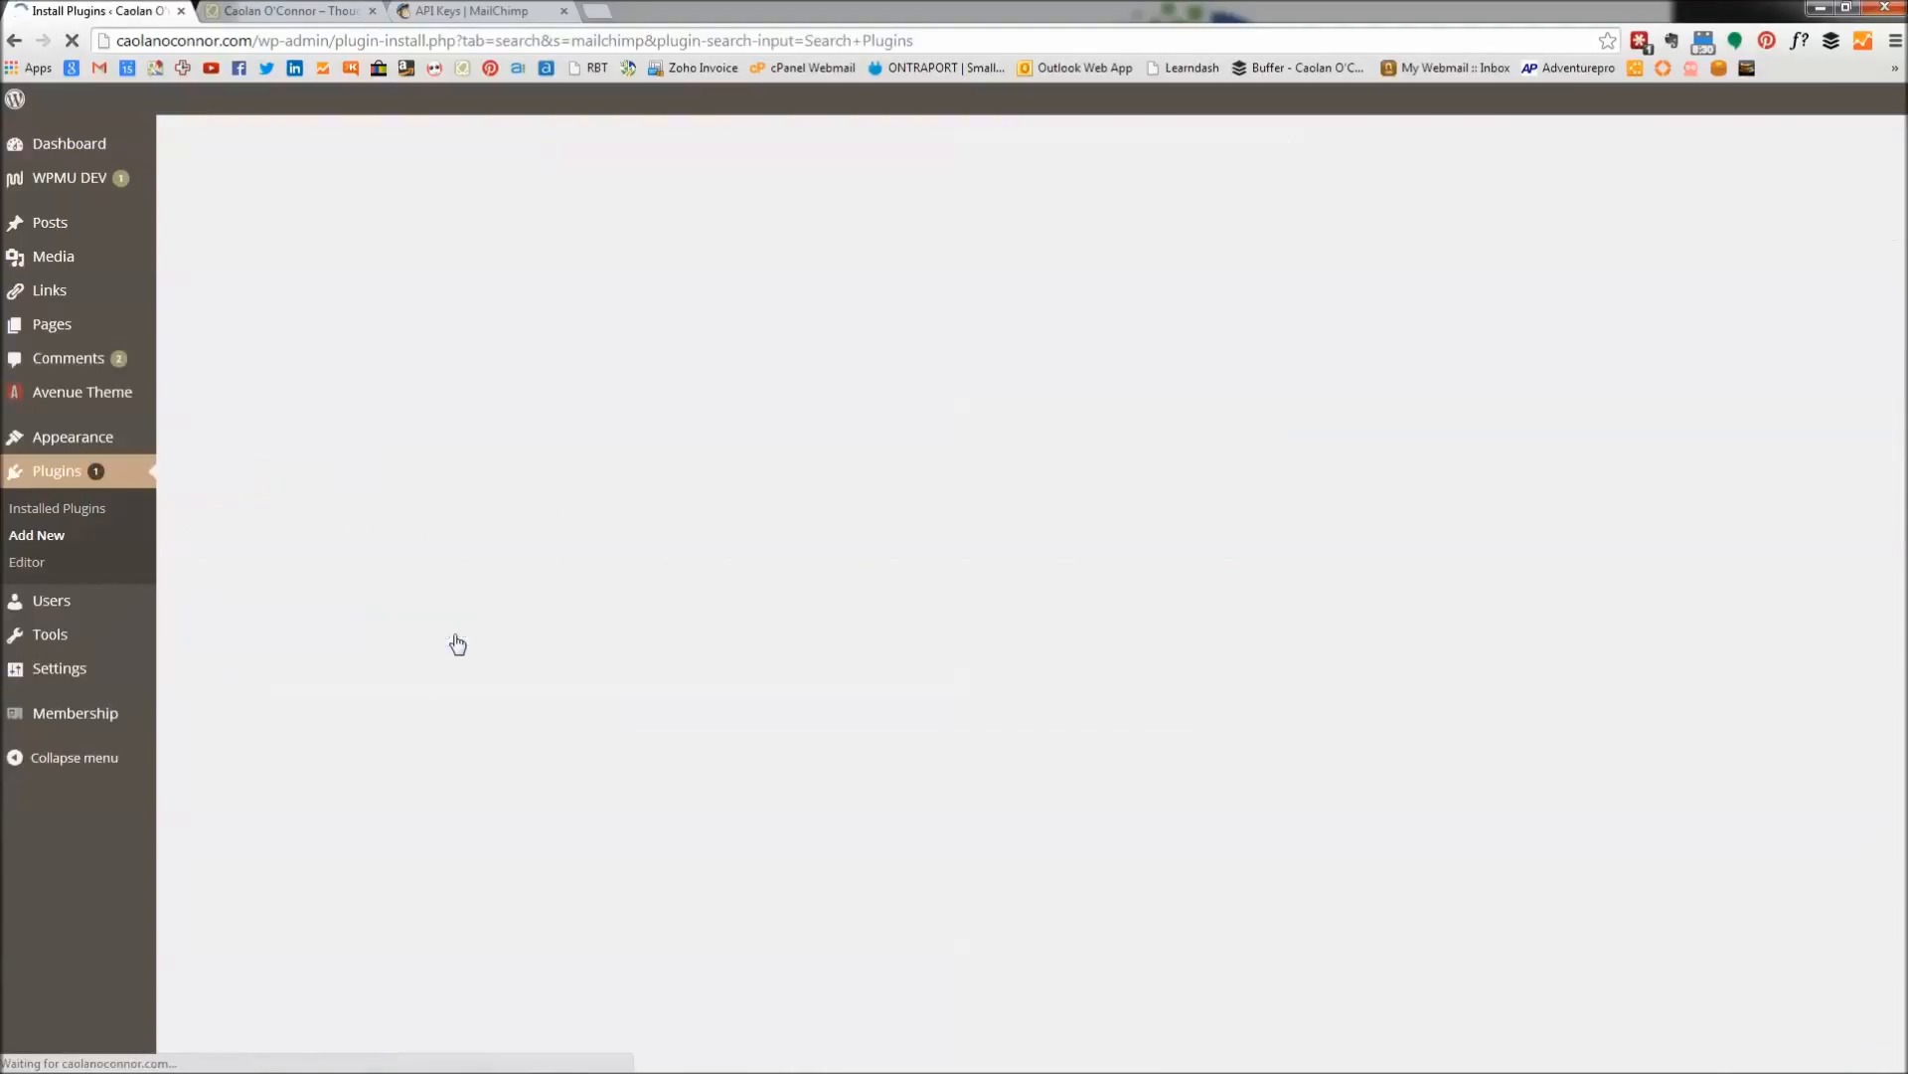
pyautogui.scroll(-1, 366, 752)
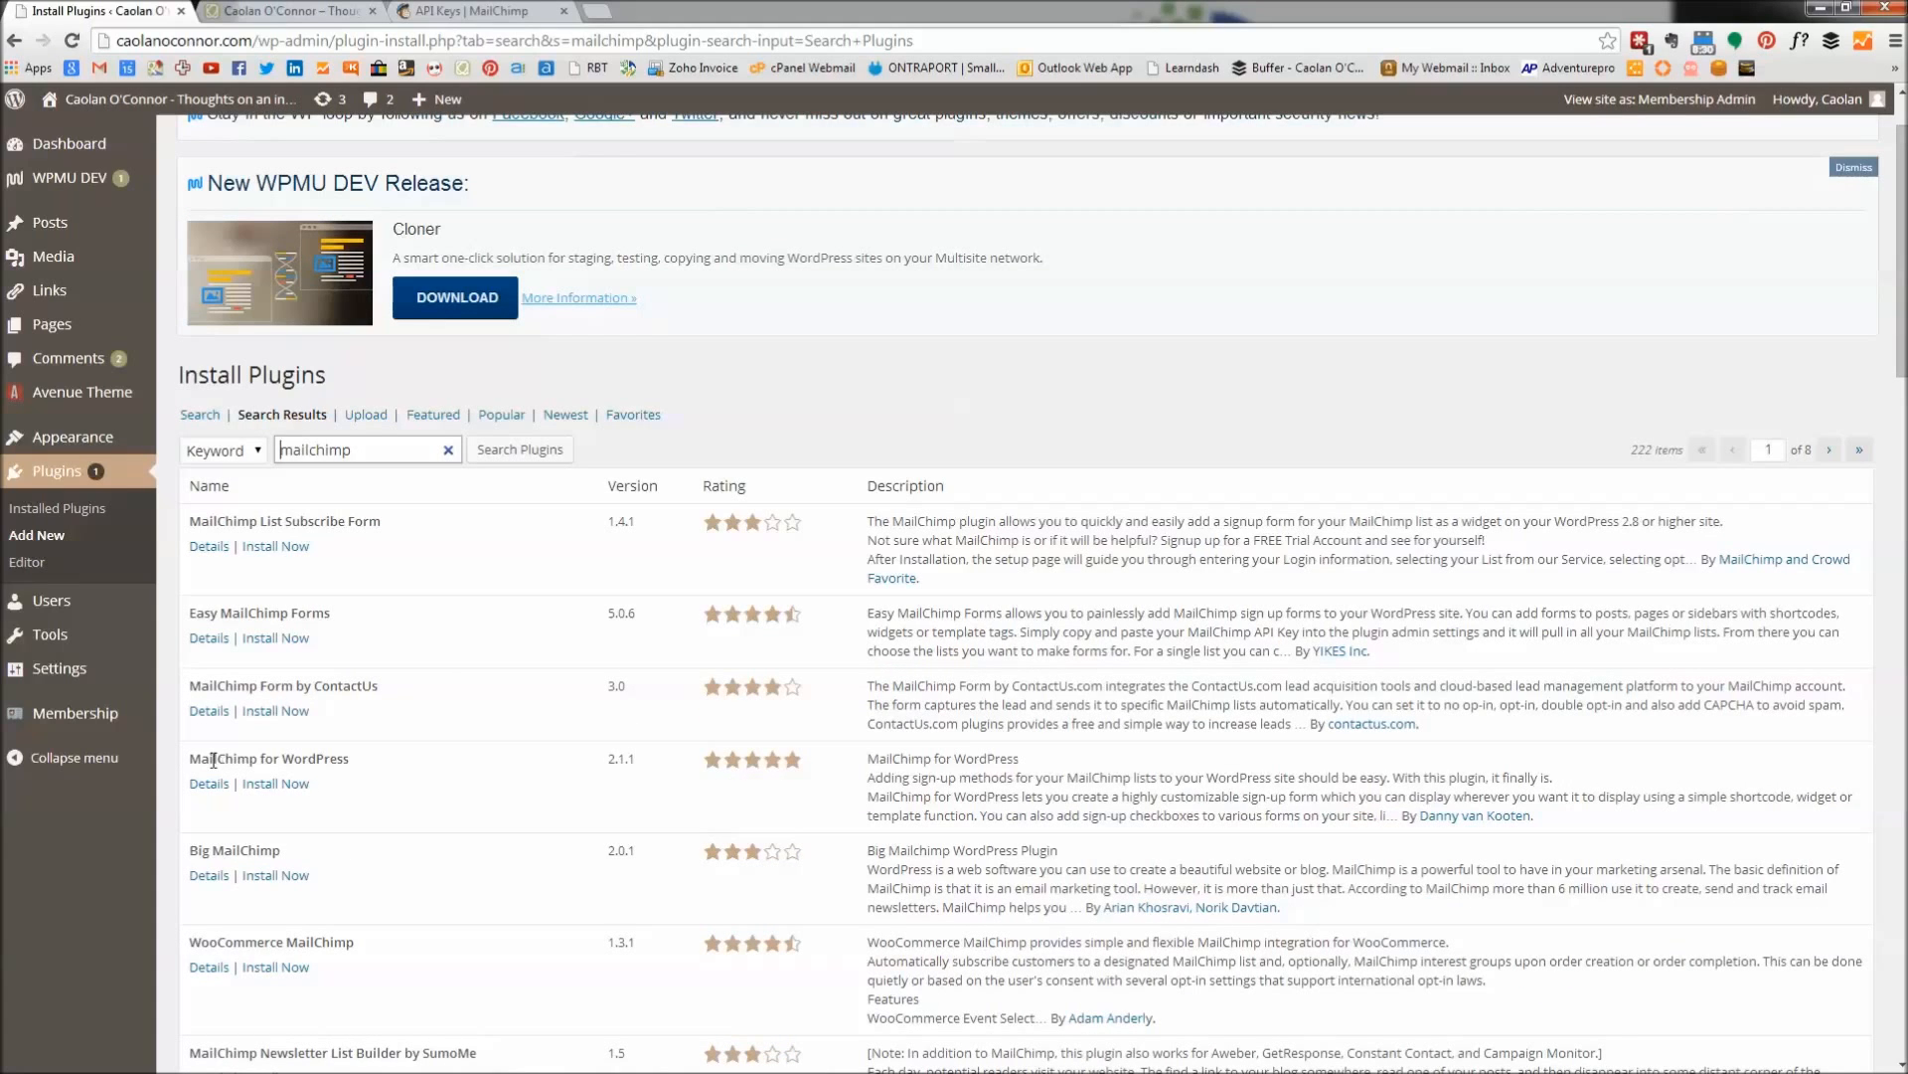
pyautogui.moveTo(193, 762); pyautogui.dragTo(350, 760)
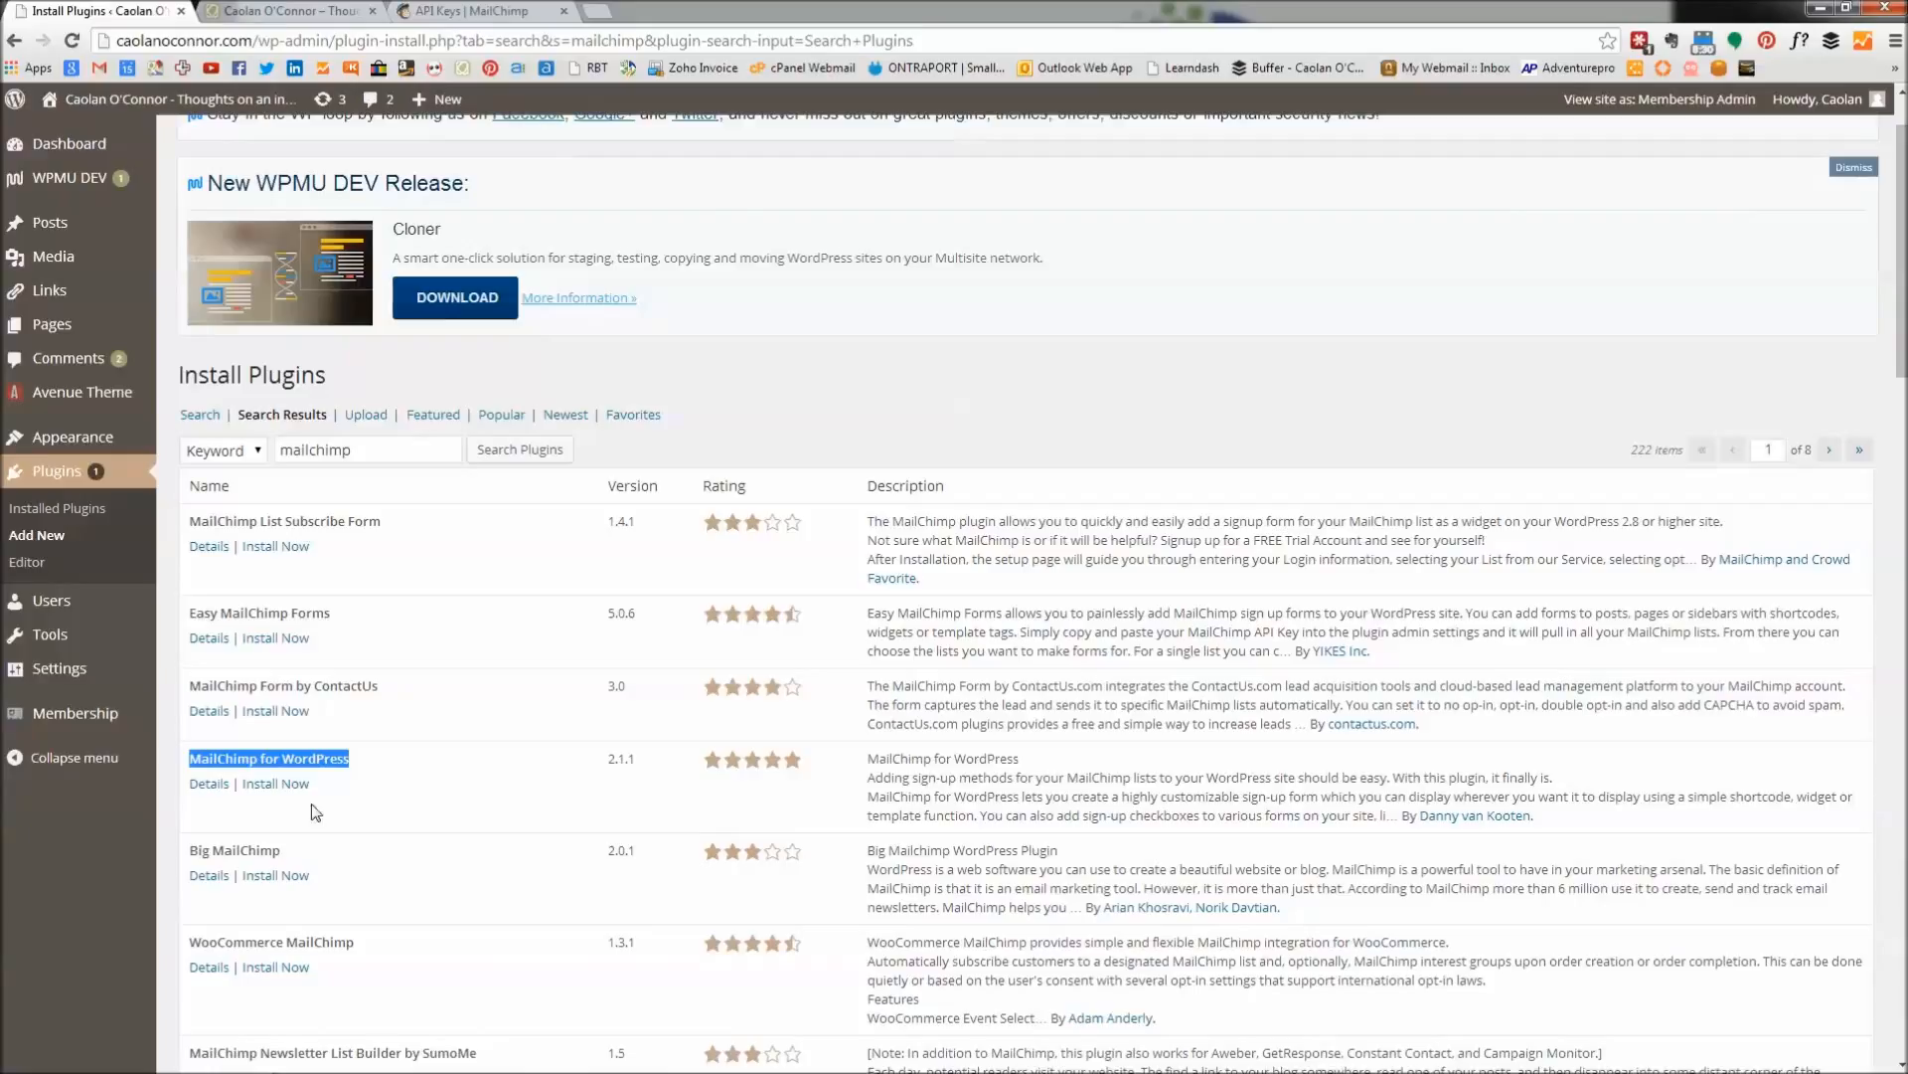
pyautogui.click(275, 785)
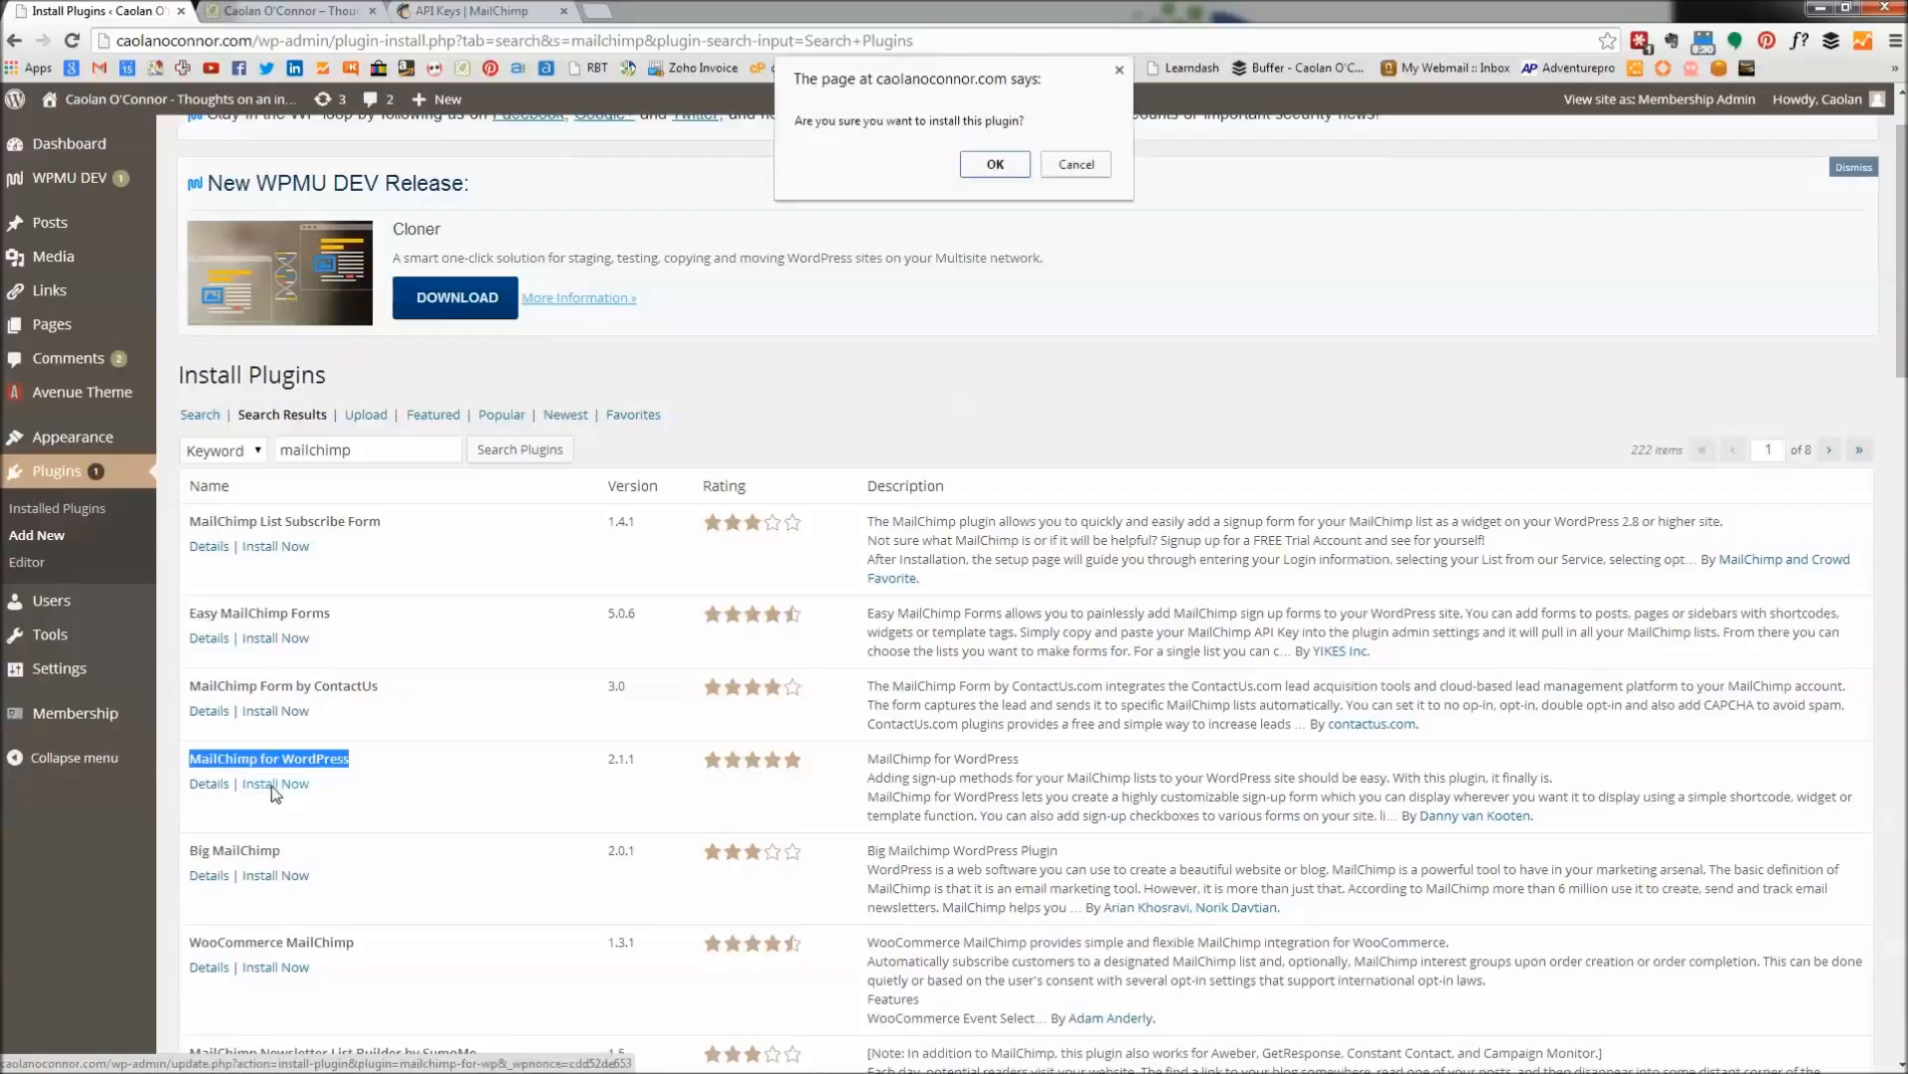
pyautogui.click(994, 164)
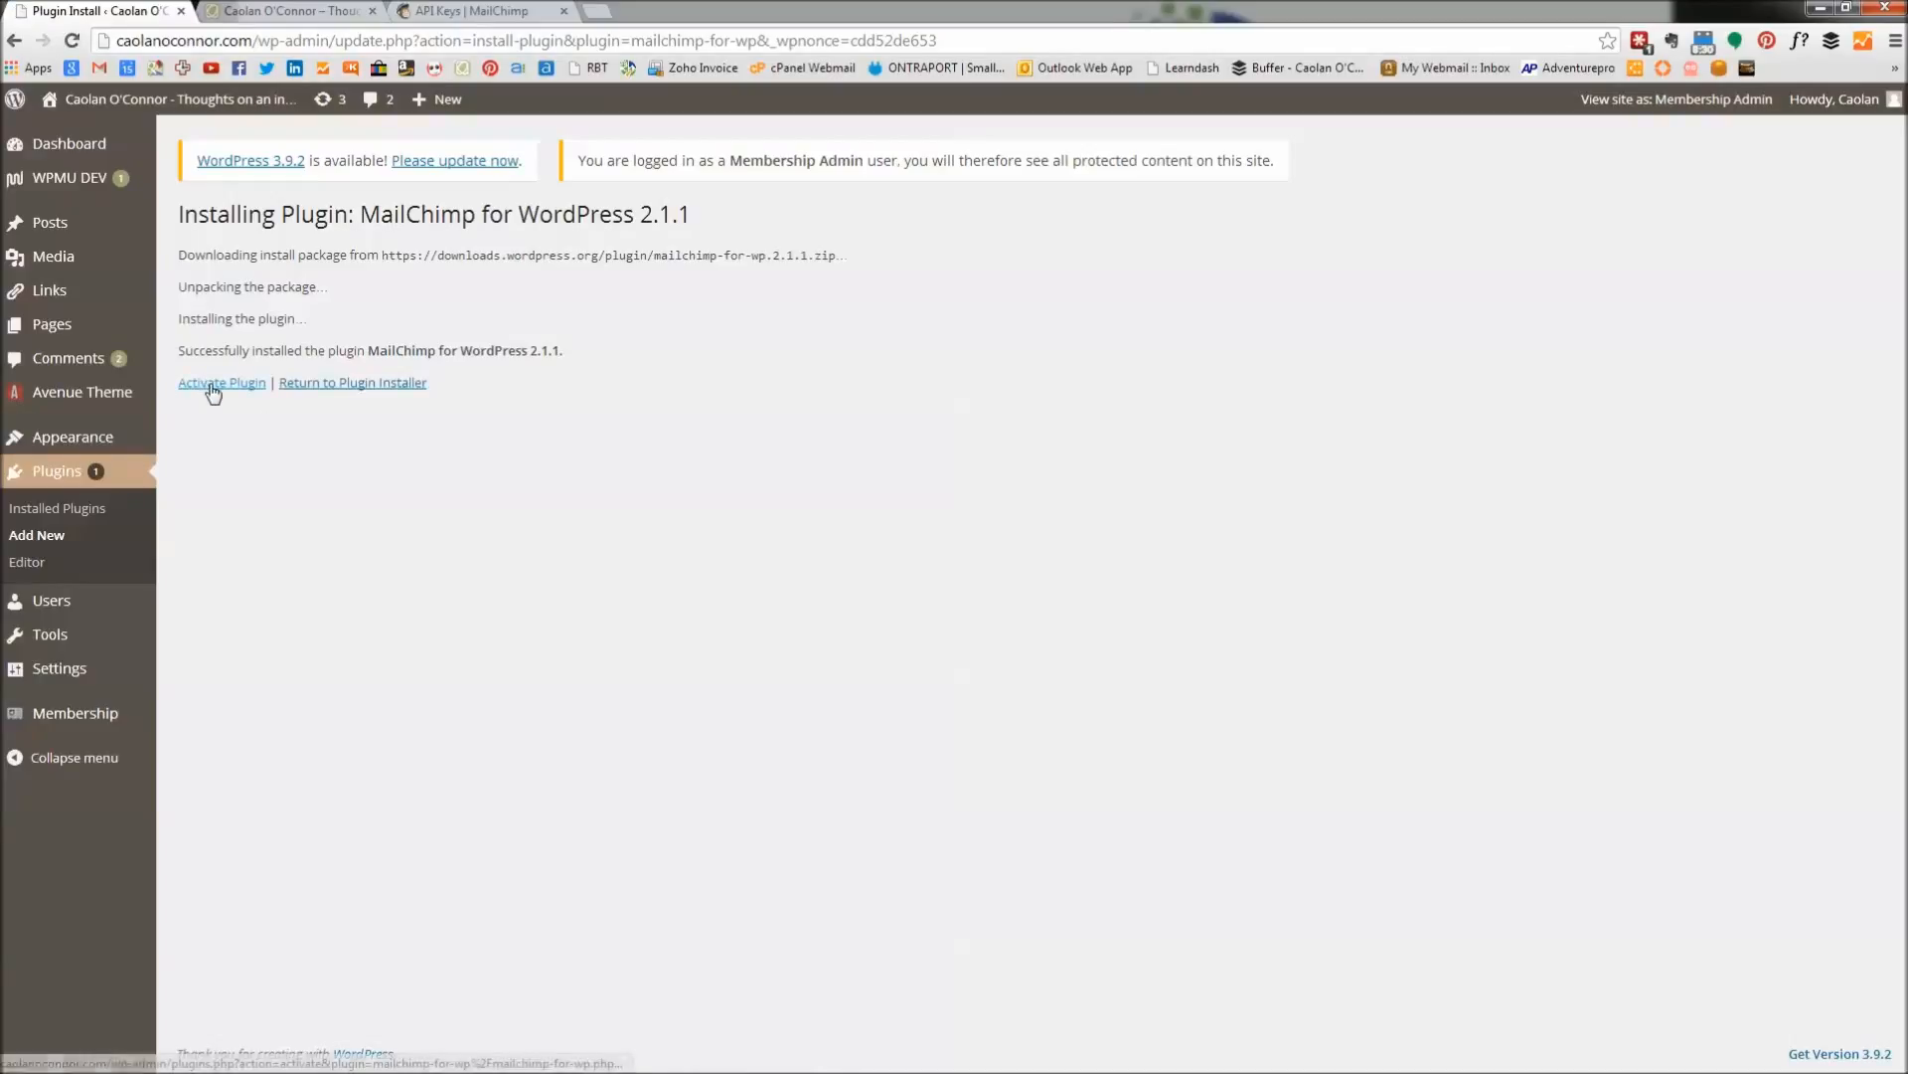
# Activate MailChimp for WordPress and go to MailChimp for WP > MailChimp Settings.
pyautogui.click(212, 385)
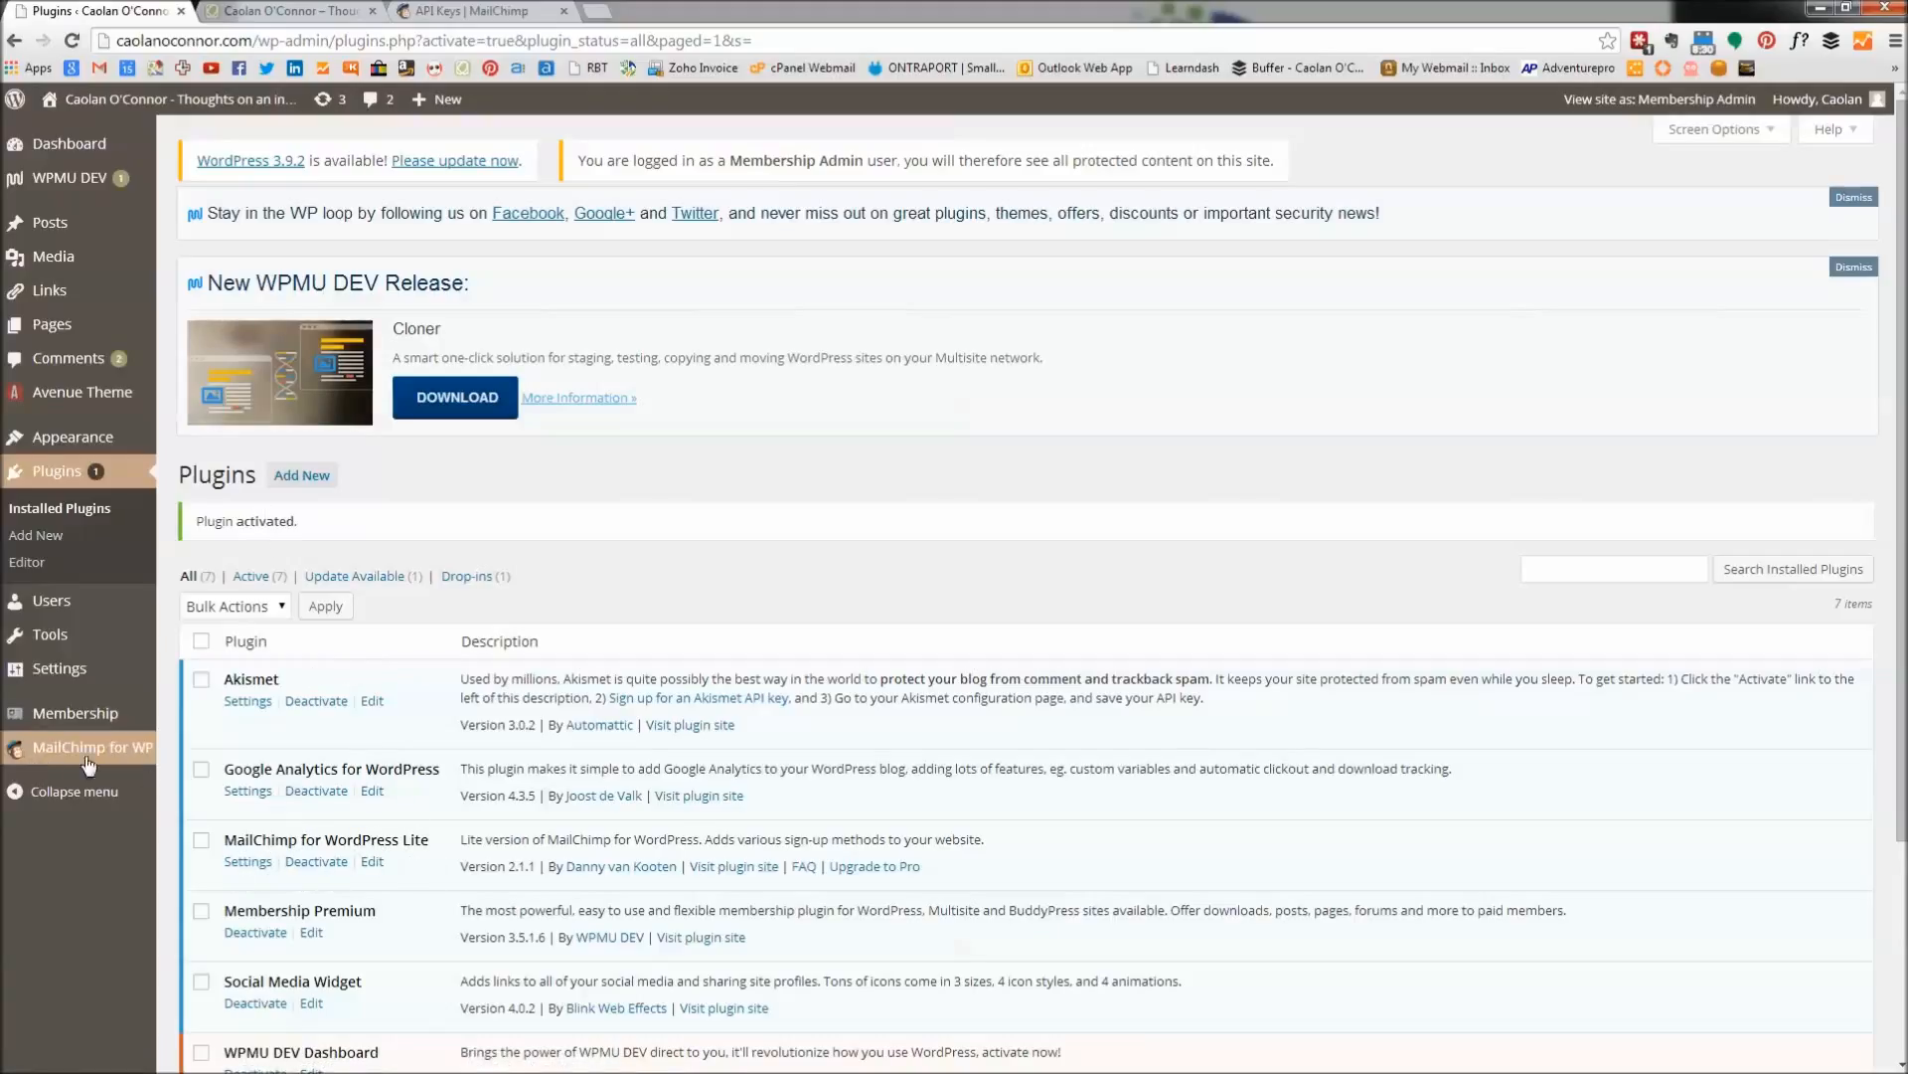
pyautogui.moveTo(73, 757)
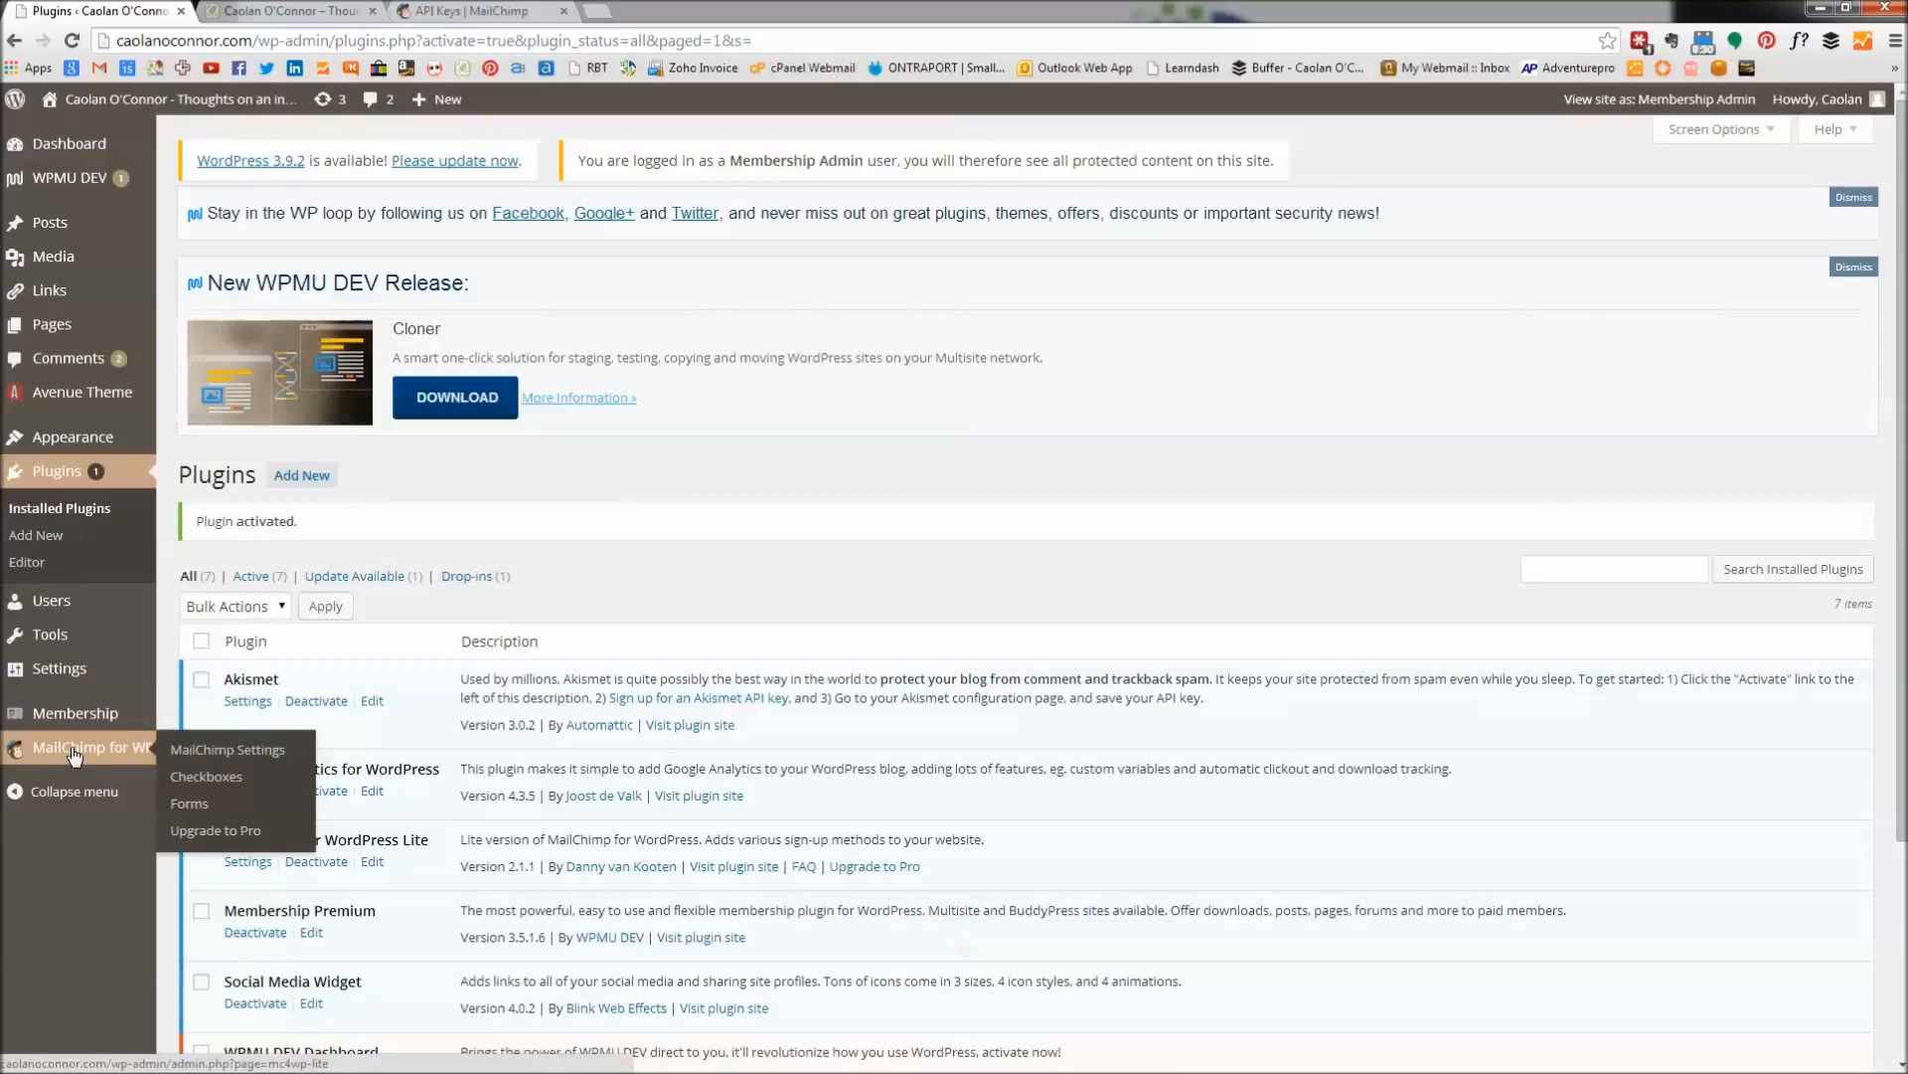
pyautogui.click(72, 754)
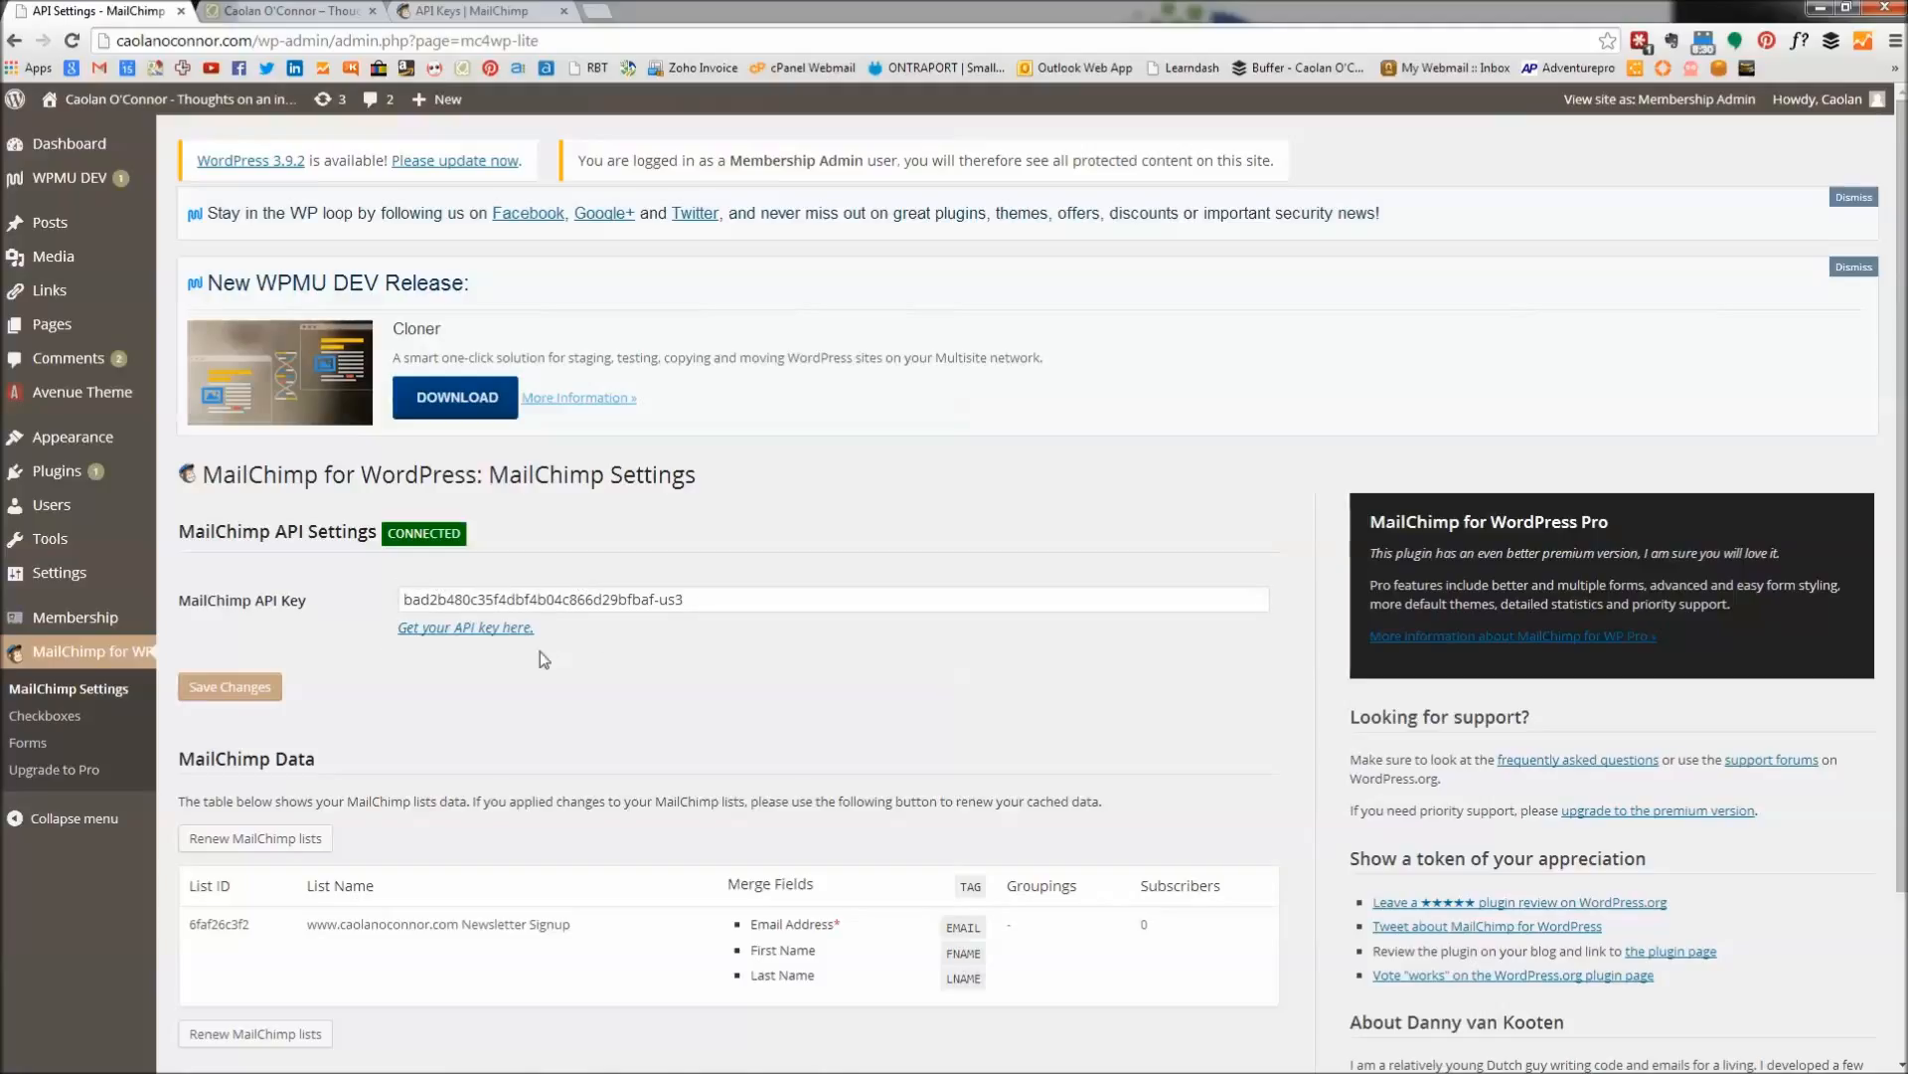
# Delete the old API key in WordPress and copy the active key from MailChimp.
pyautogui.moveTo(695, 598); pyautogui.dragTo(408, 611)
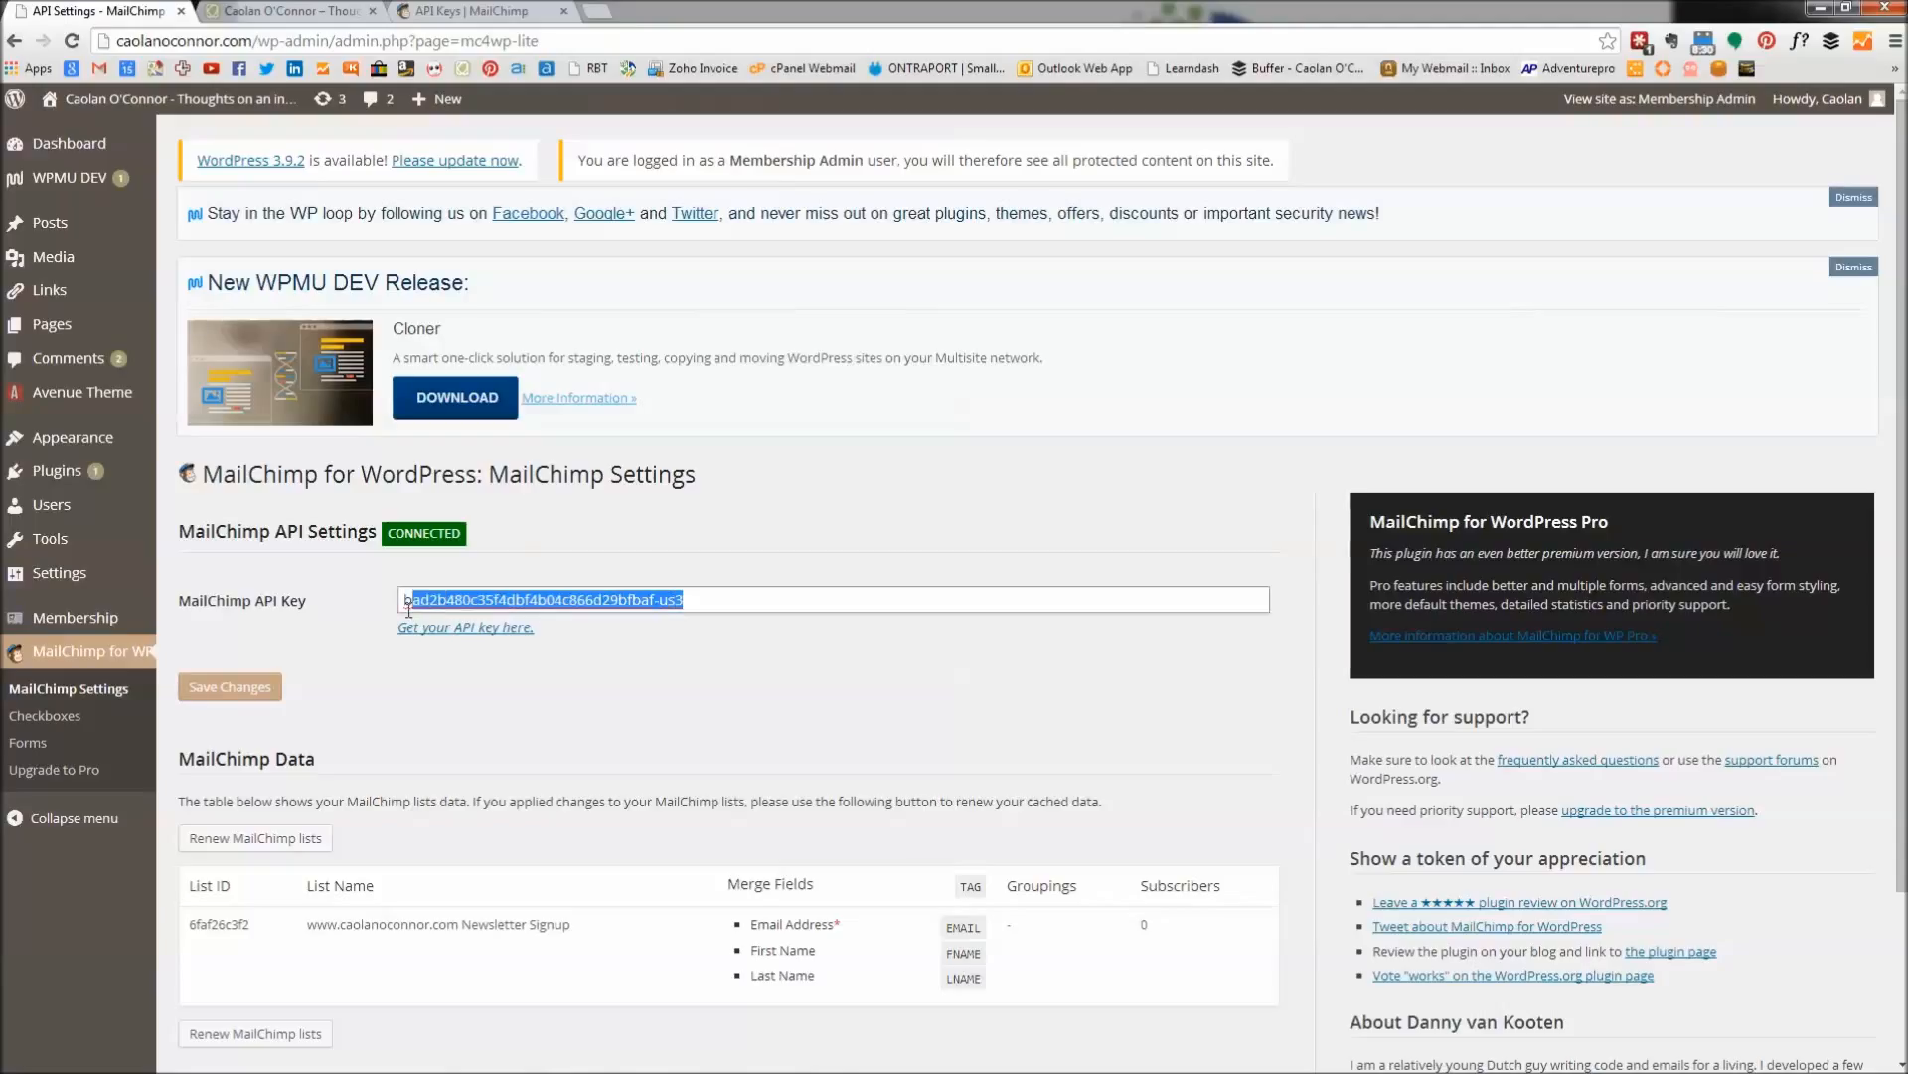
pyautogui.press('BackSpace')
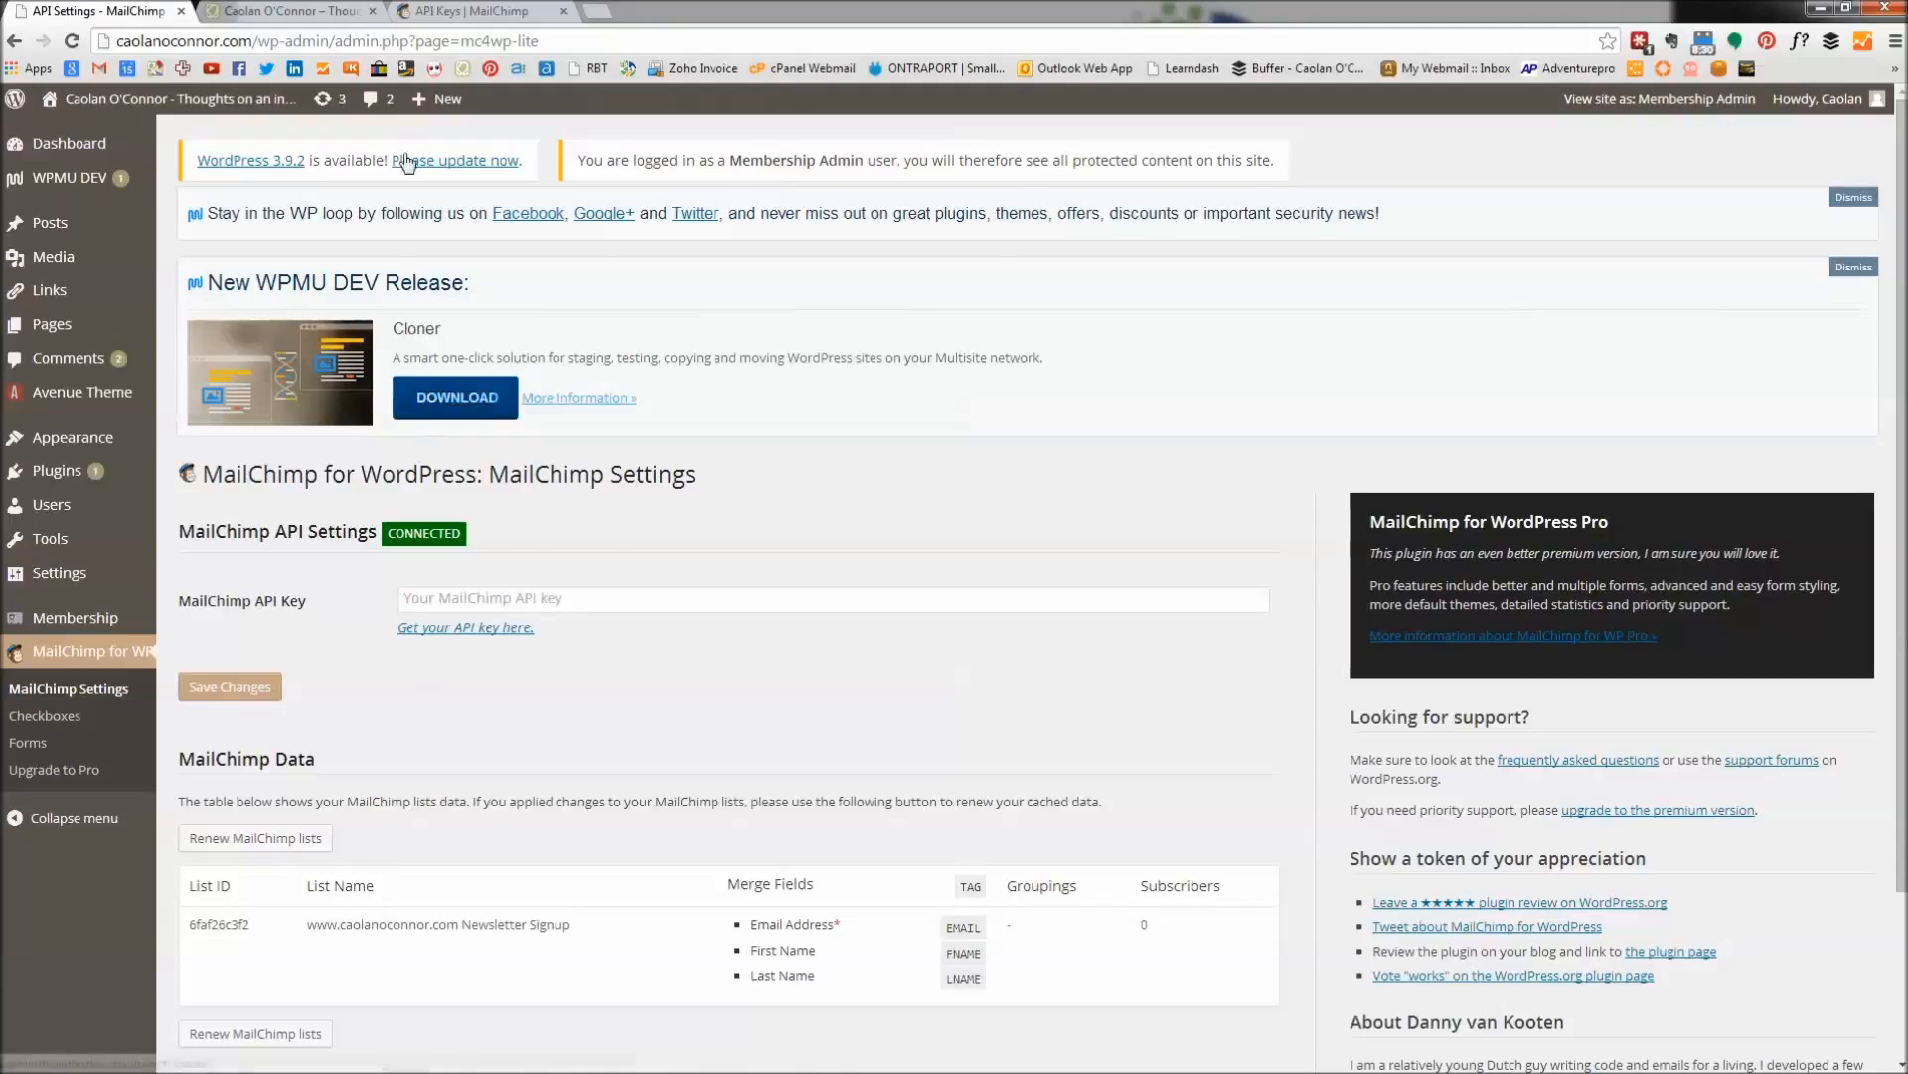
pyautogui.click(481, 17)
pyautogui.click(1389, 568)
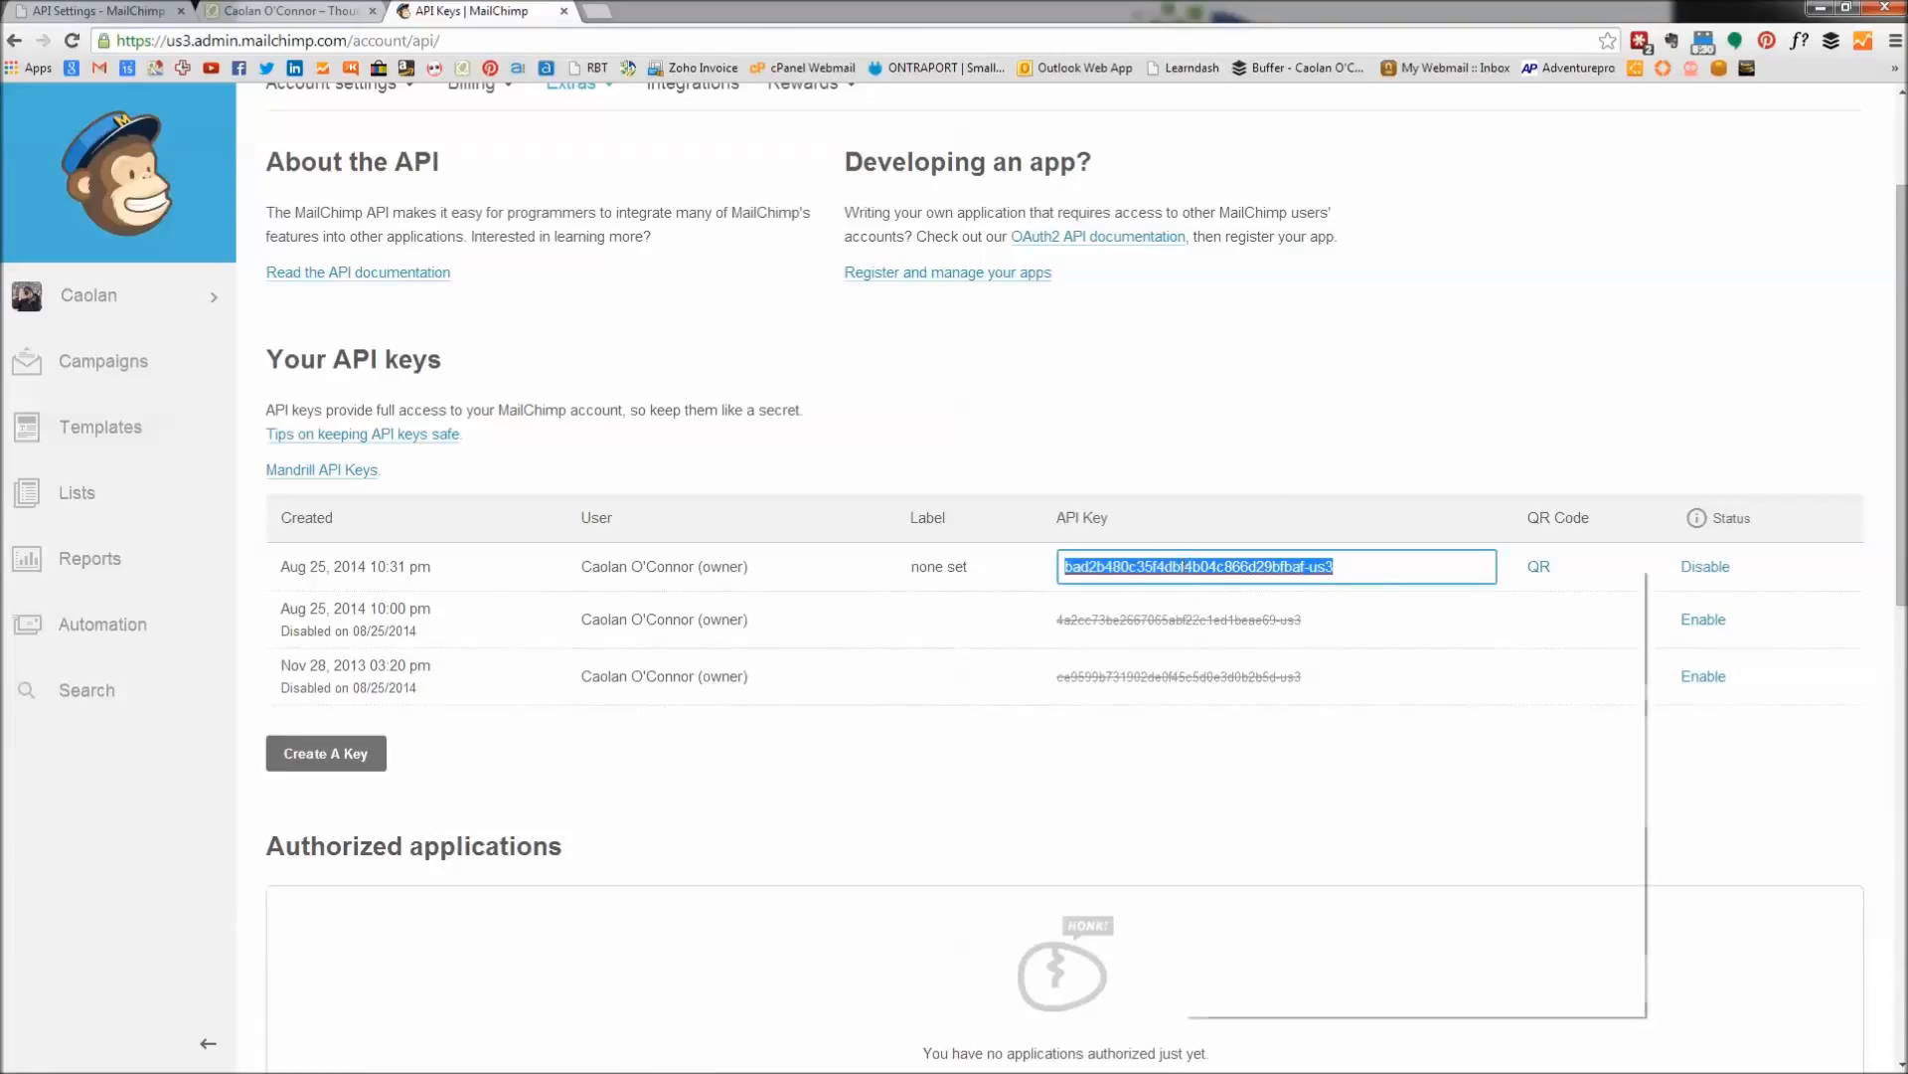
pyautogui.rightClick(1187, 576)
pyautogui.click(1250, 660)
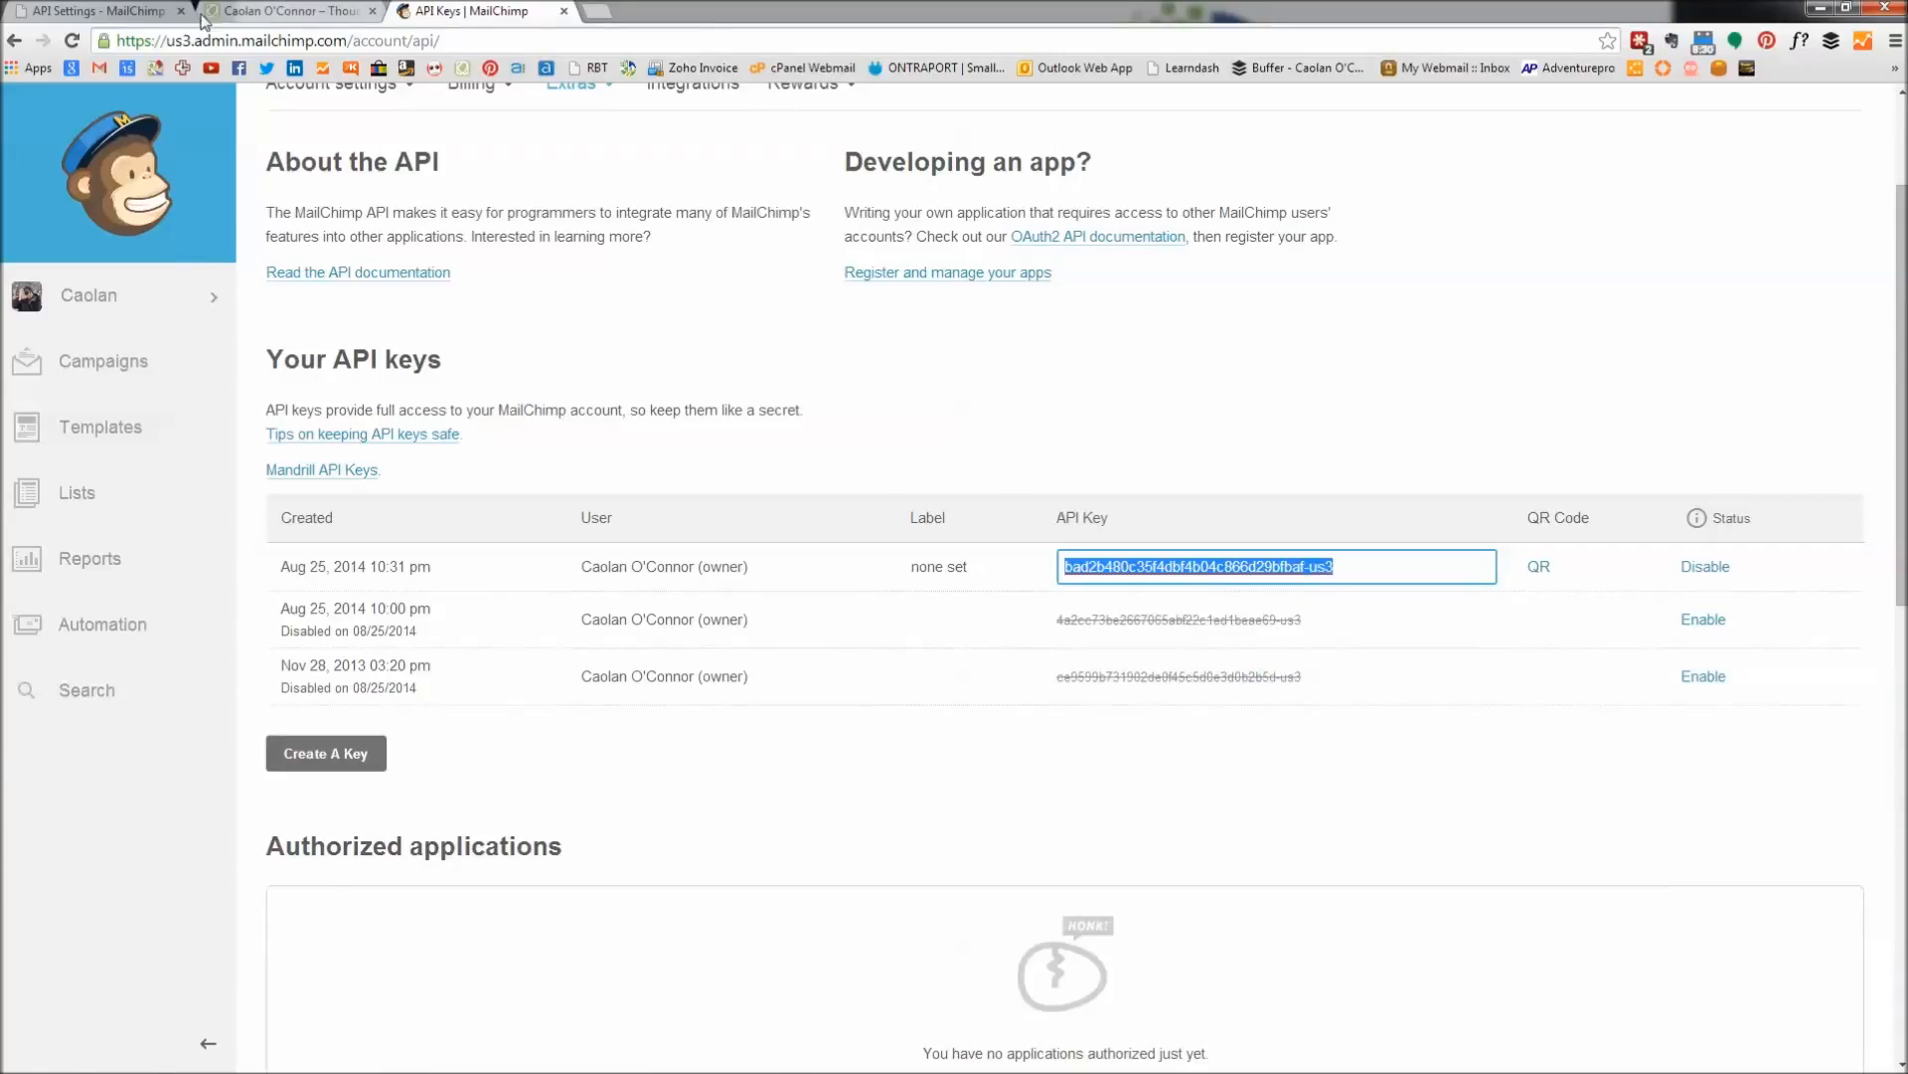
# Paste the copied key into the API Key field and save the settings.
pyautogui.click(144, 17)
pyautogui.click(558, 599)
pyautogui.rightClick(557, 599)
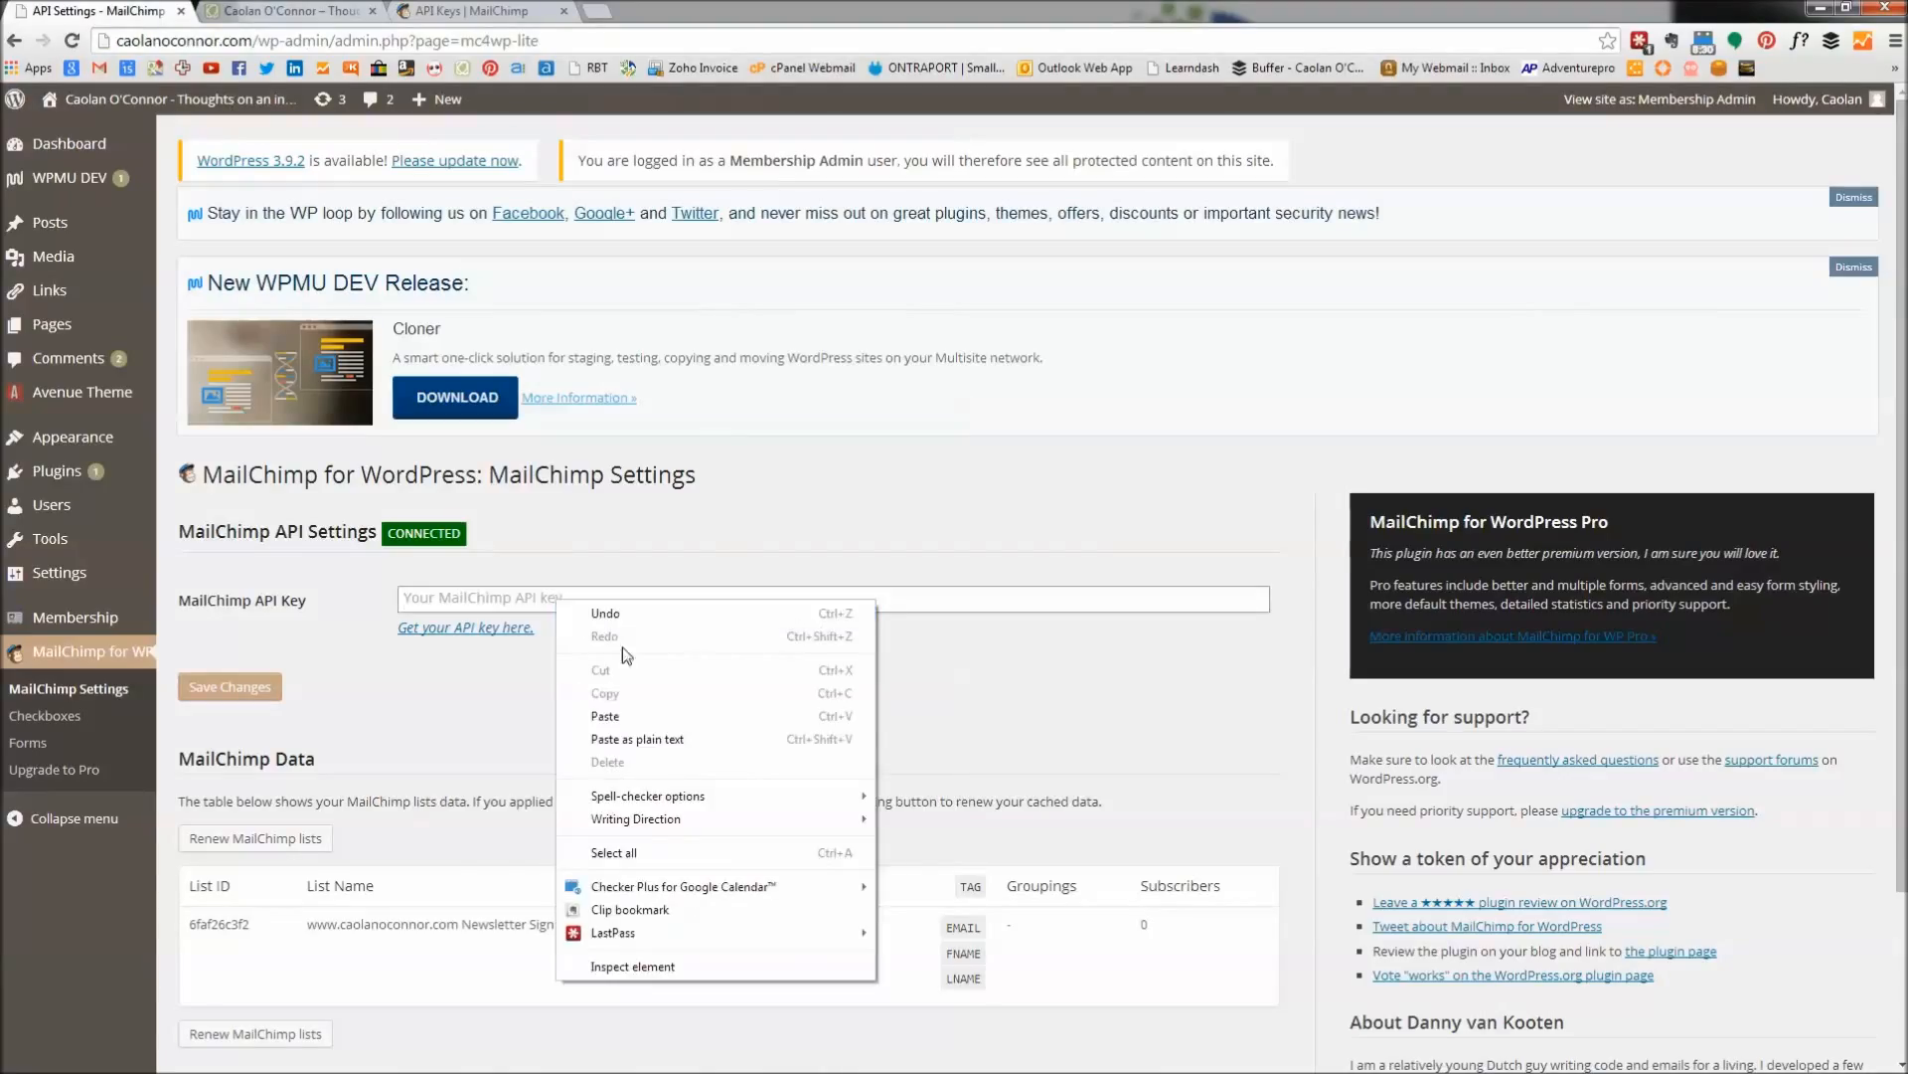
pyautogui.click(629, 716)
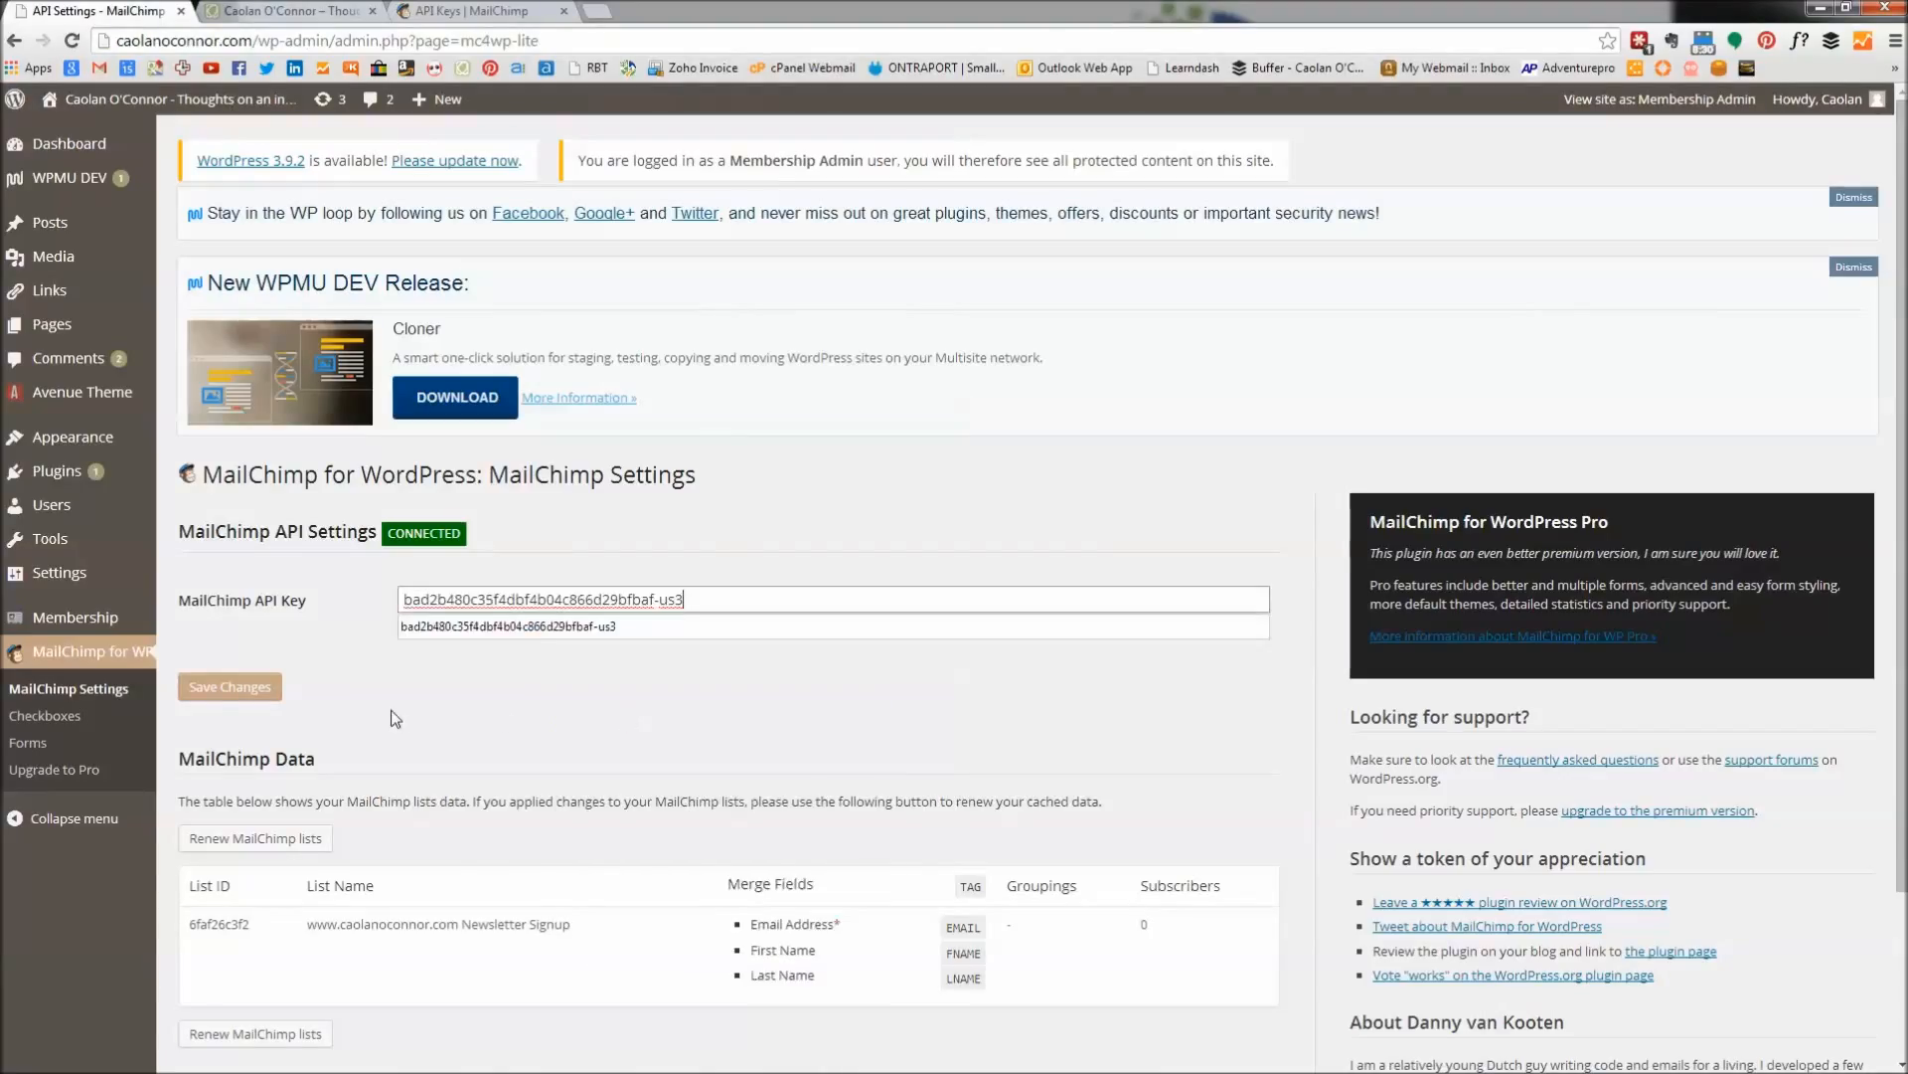
pyautogui.click(208, 686)
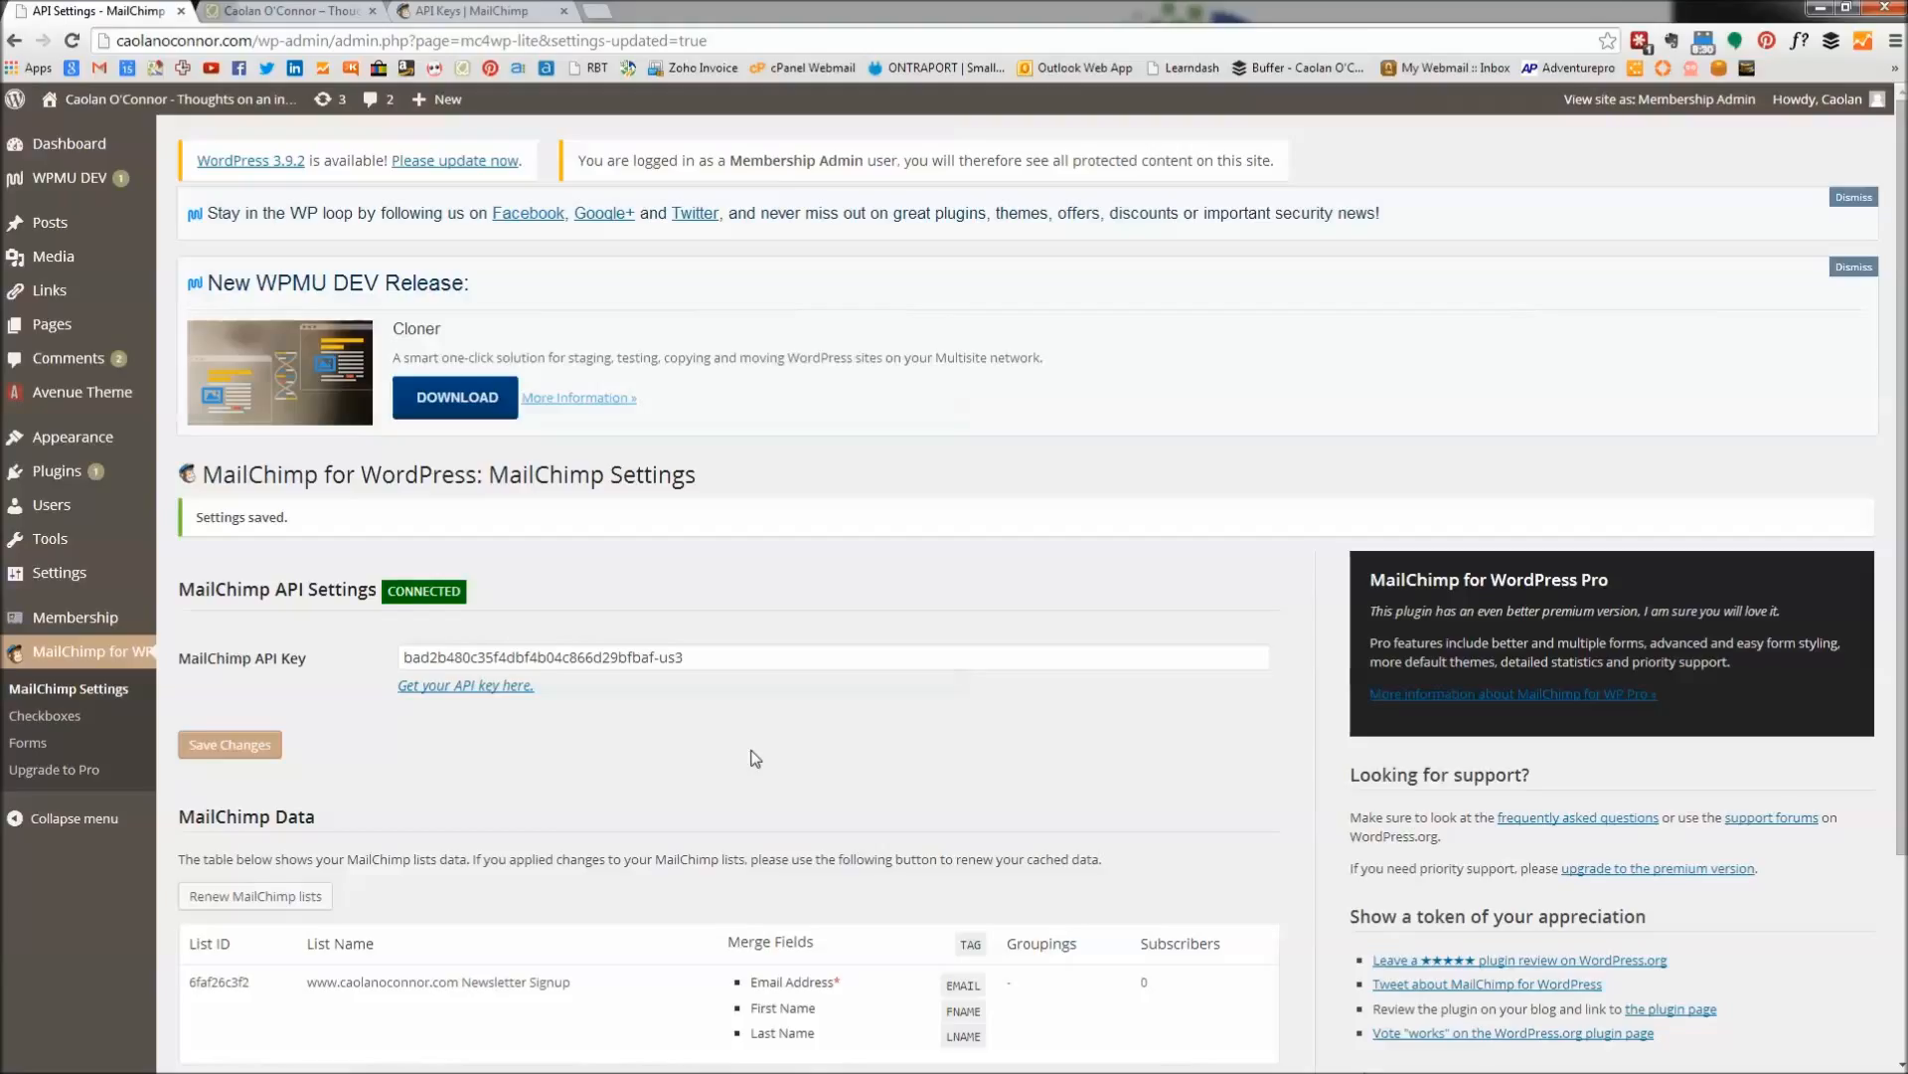
# Check the key against MailChimp's API Keys page, then view the site homepage.
pyautogui.click(447, 12)
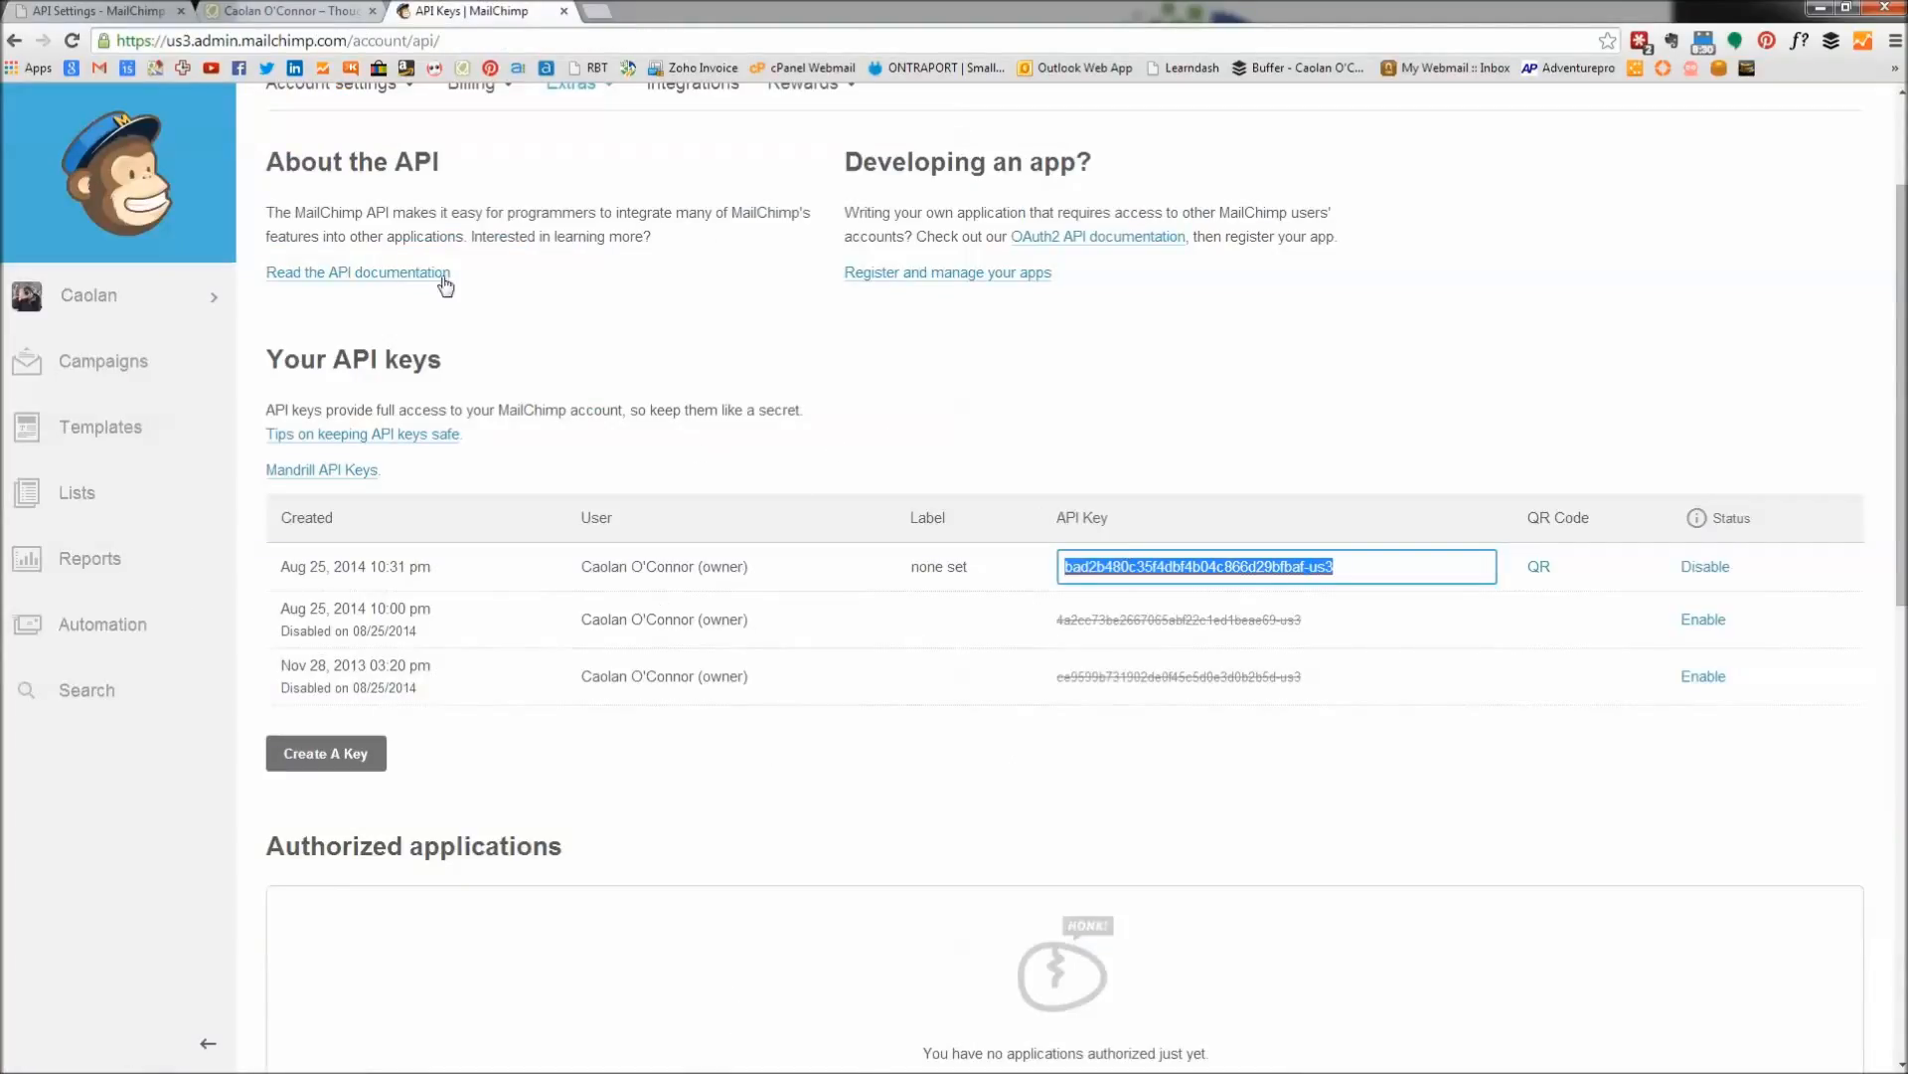
pyautogui.click(124, 12)
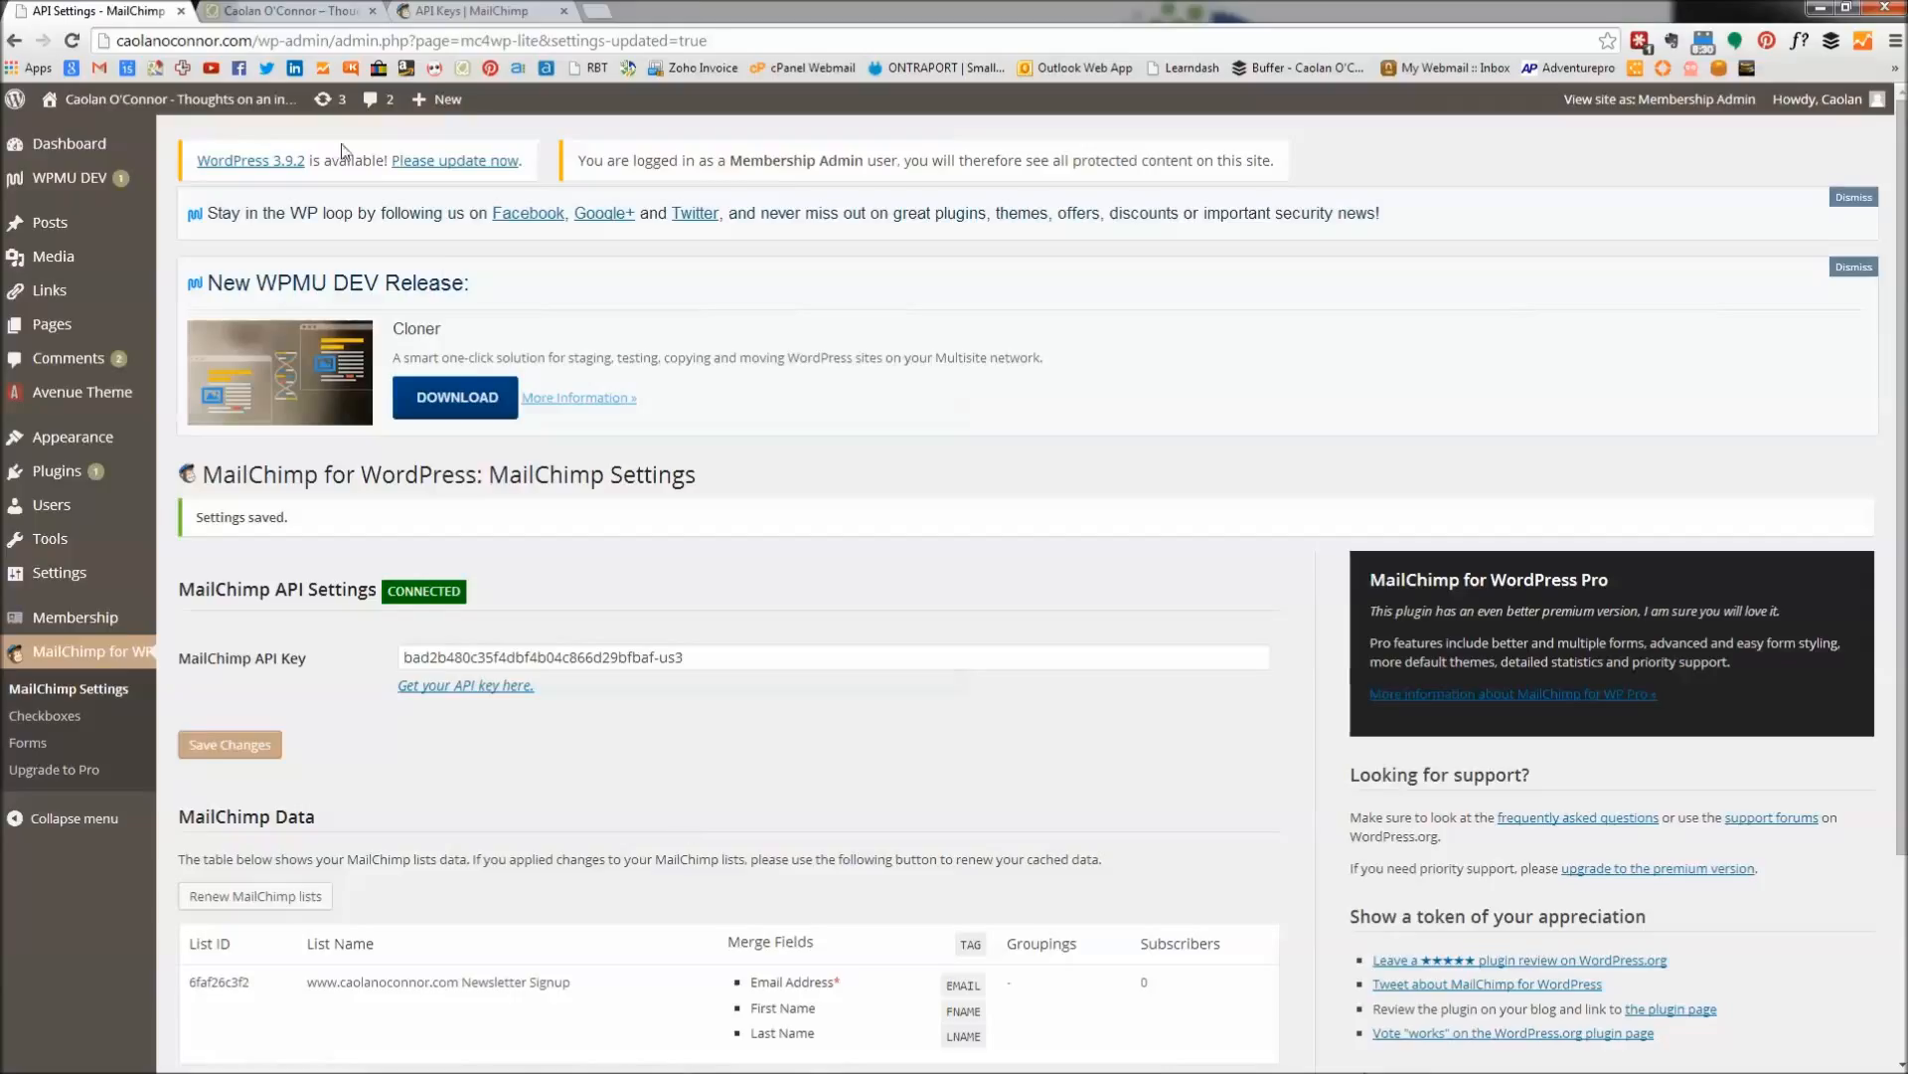
pyautogui.click(318, 16)
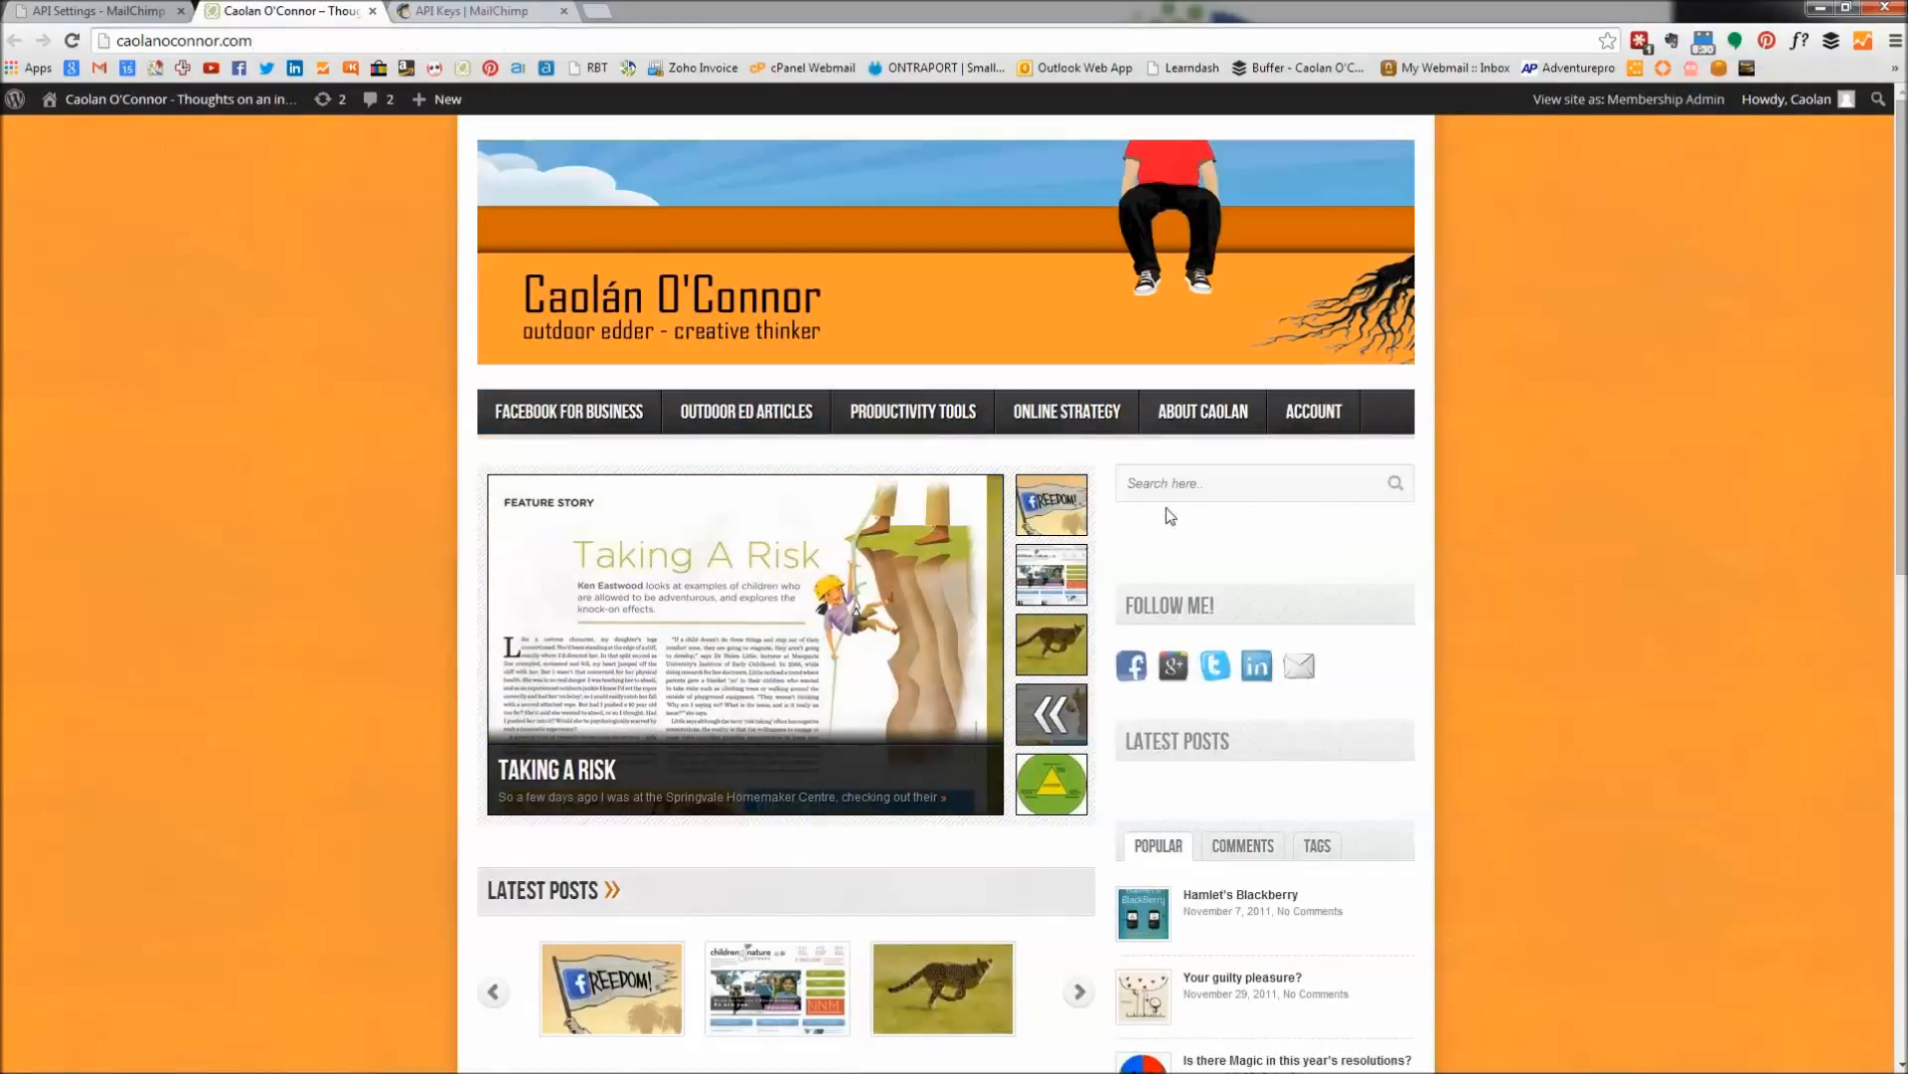
# Open MailChimp for WP > Forms and untick then re-tick the Newsletter Signup list.
pyautogui.click(127, 10)
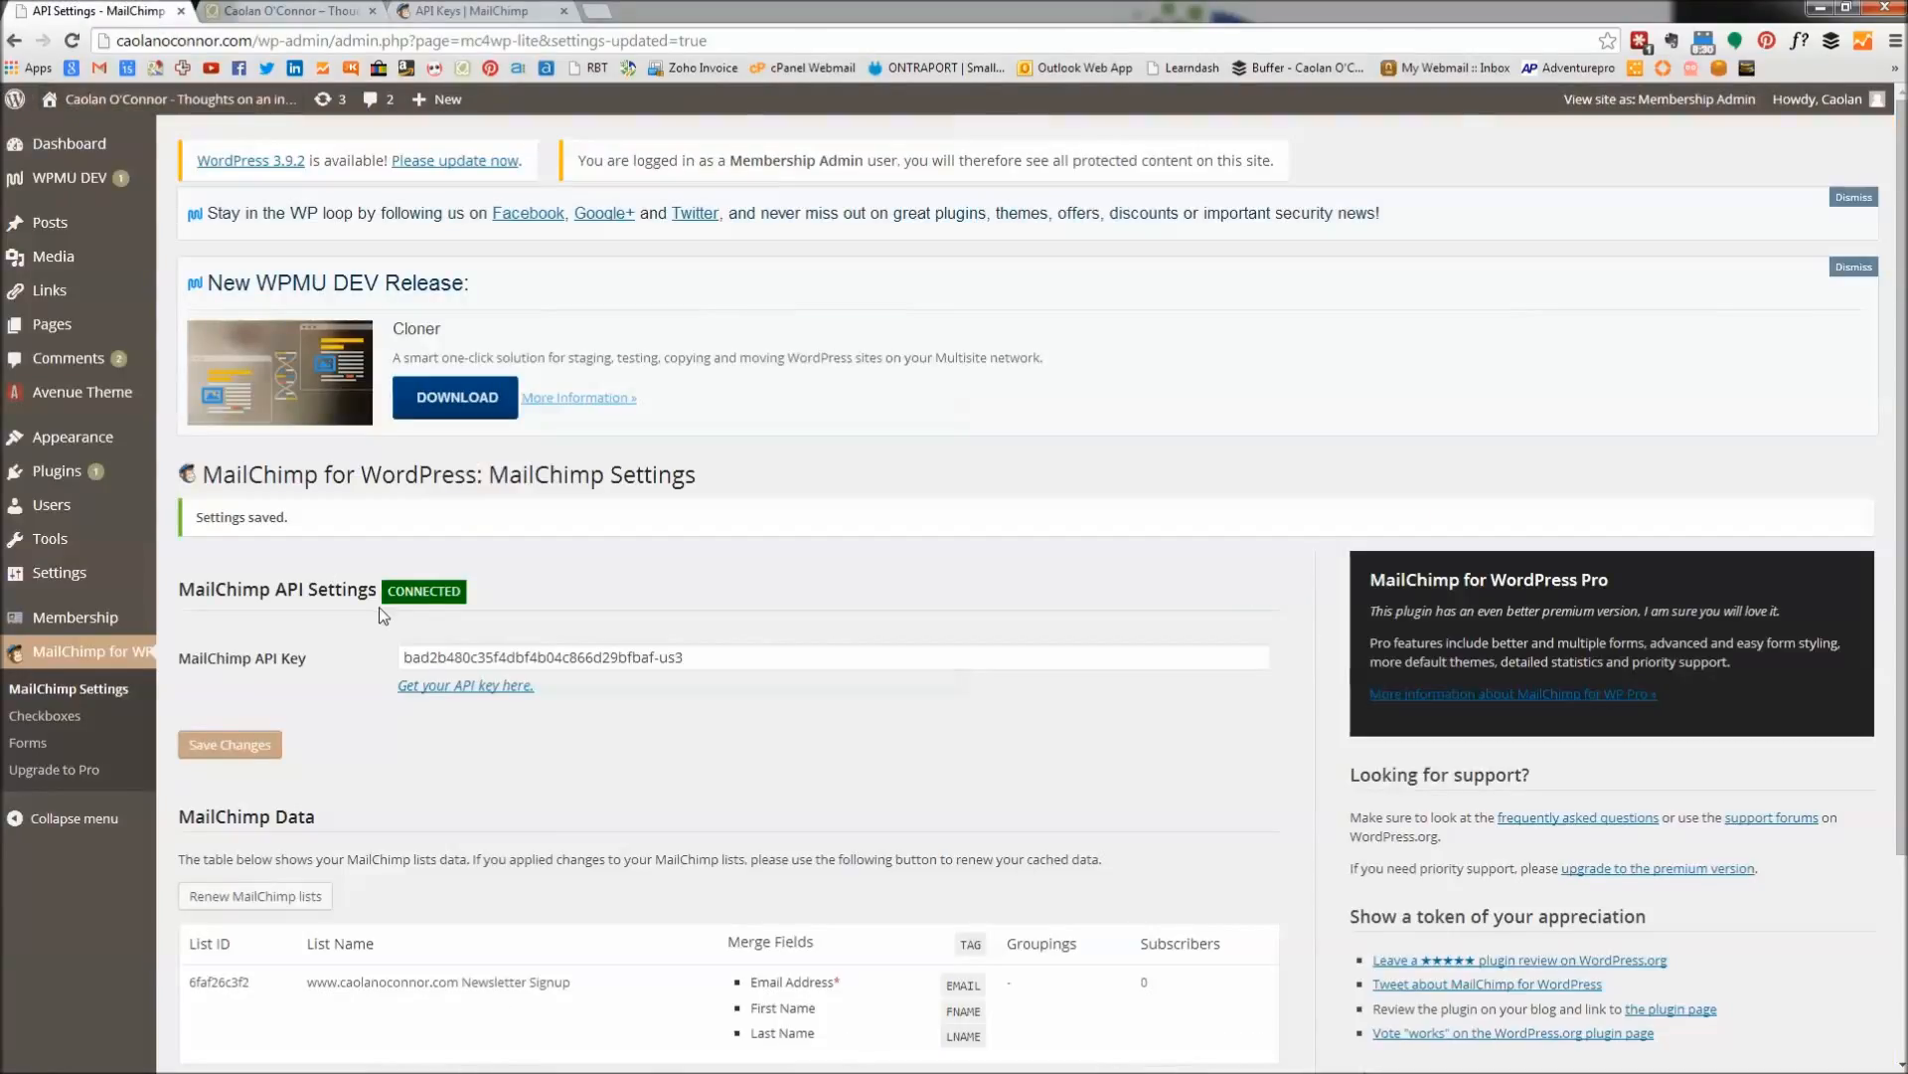
pyautogui.click(24, 753)
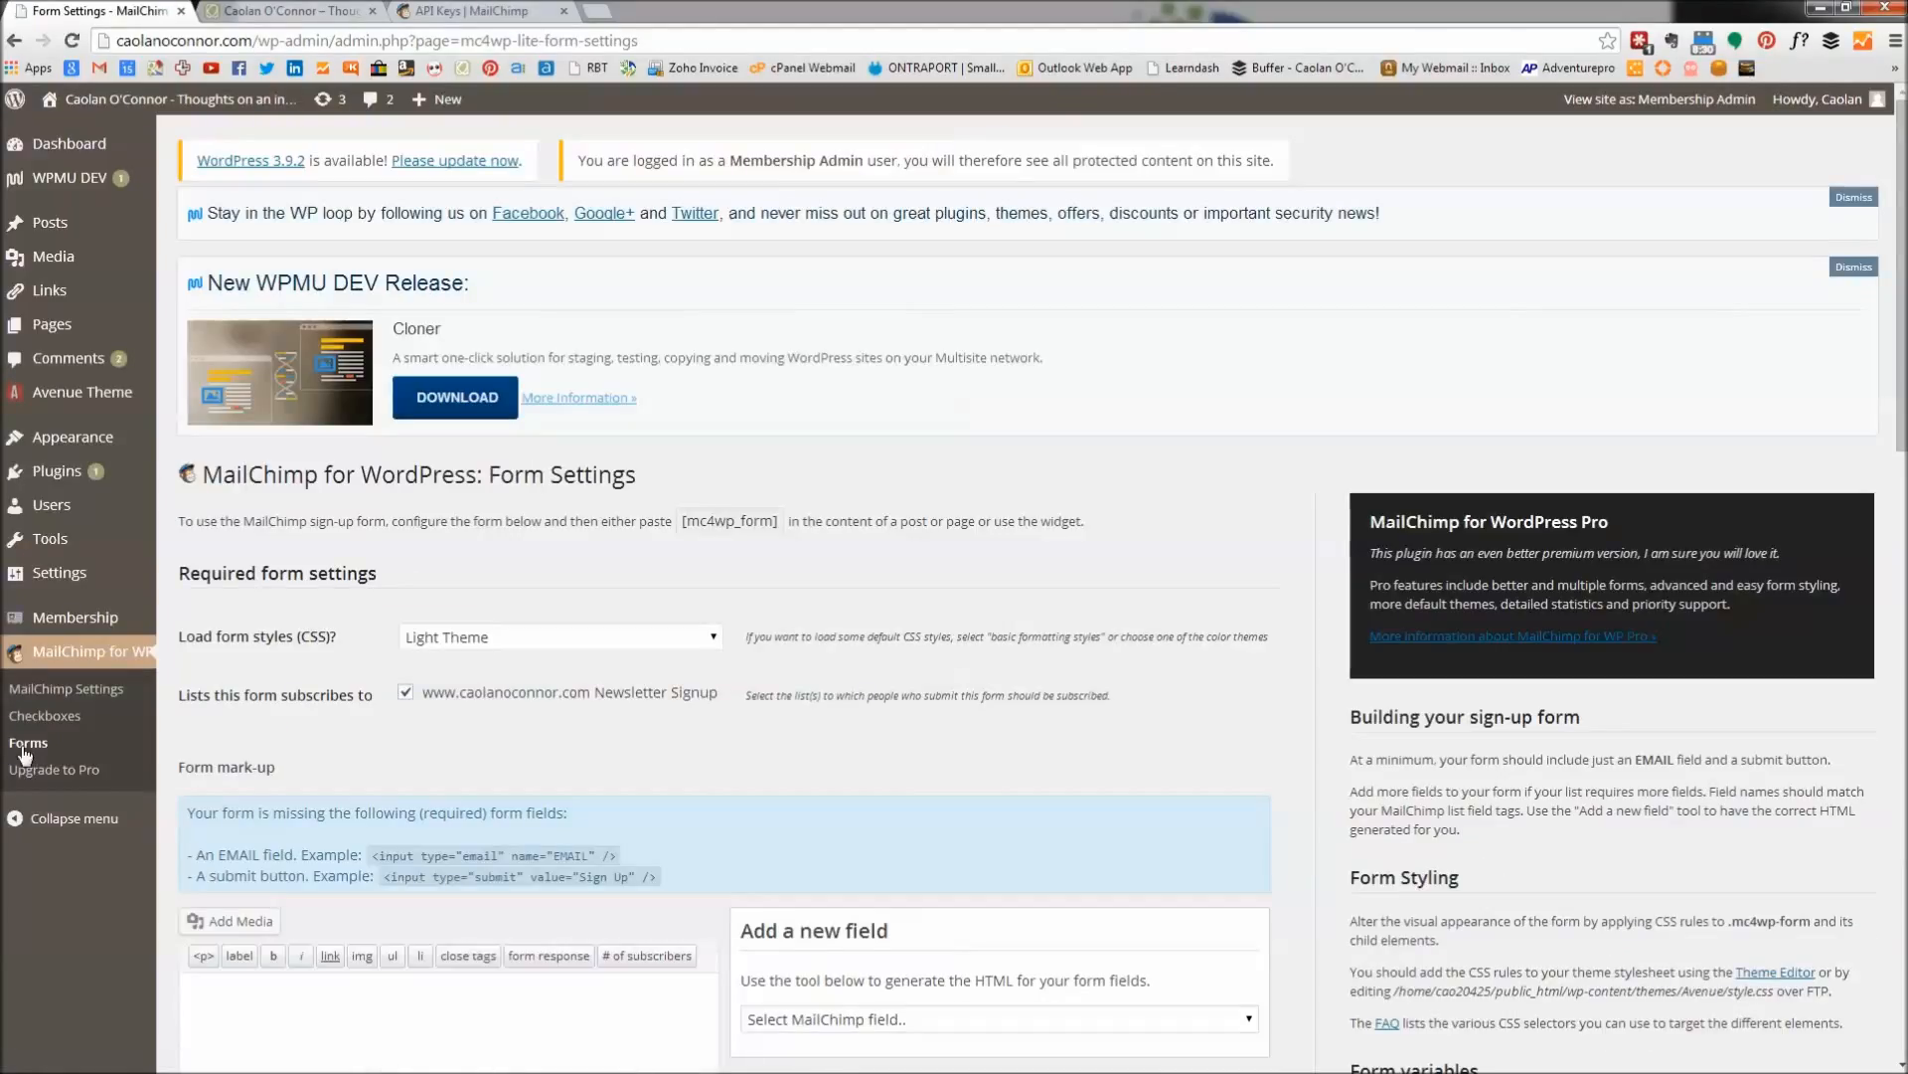
pyautogui.scroll(-3, 364, 729)
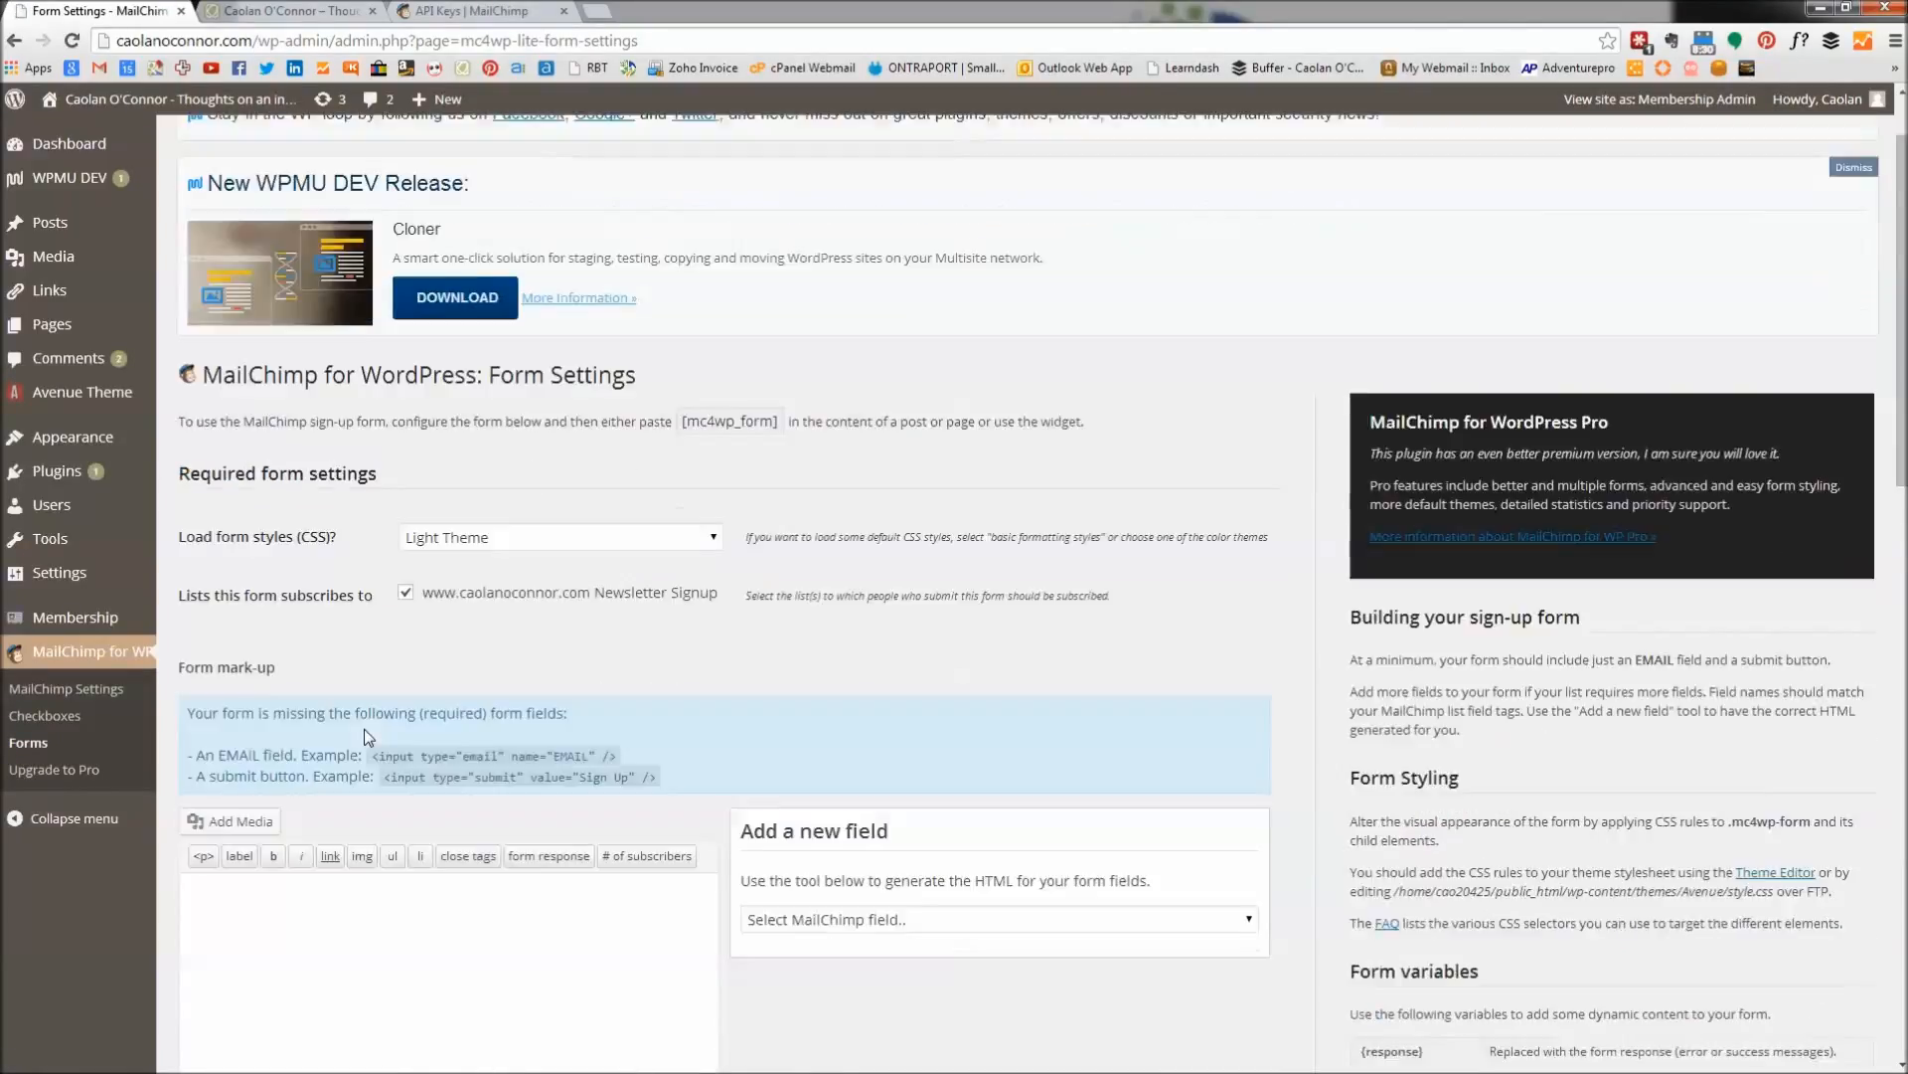
pyautogui.scroll(1, 378, 686)
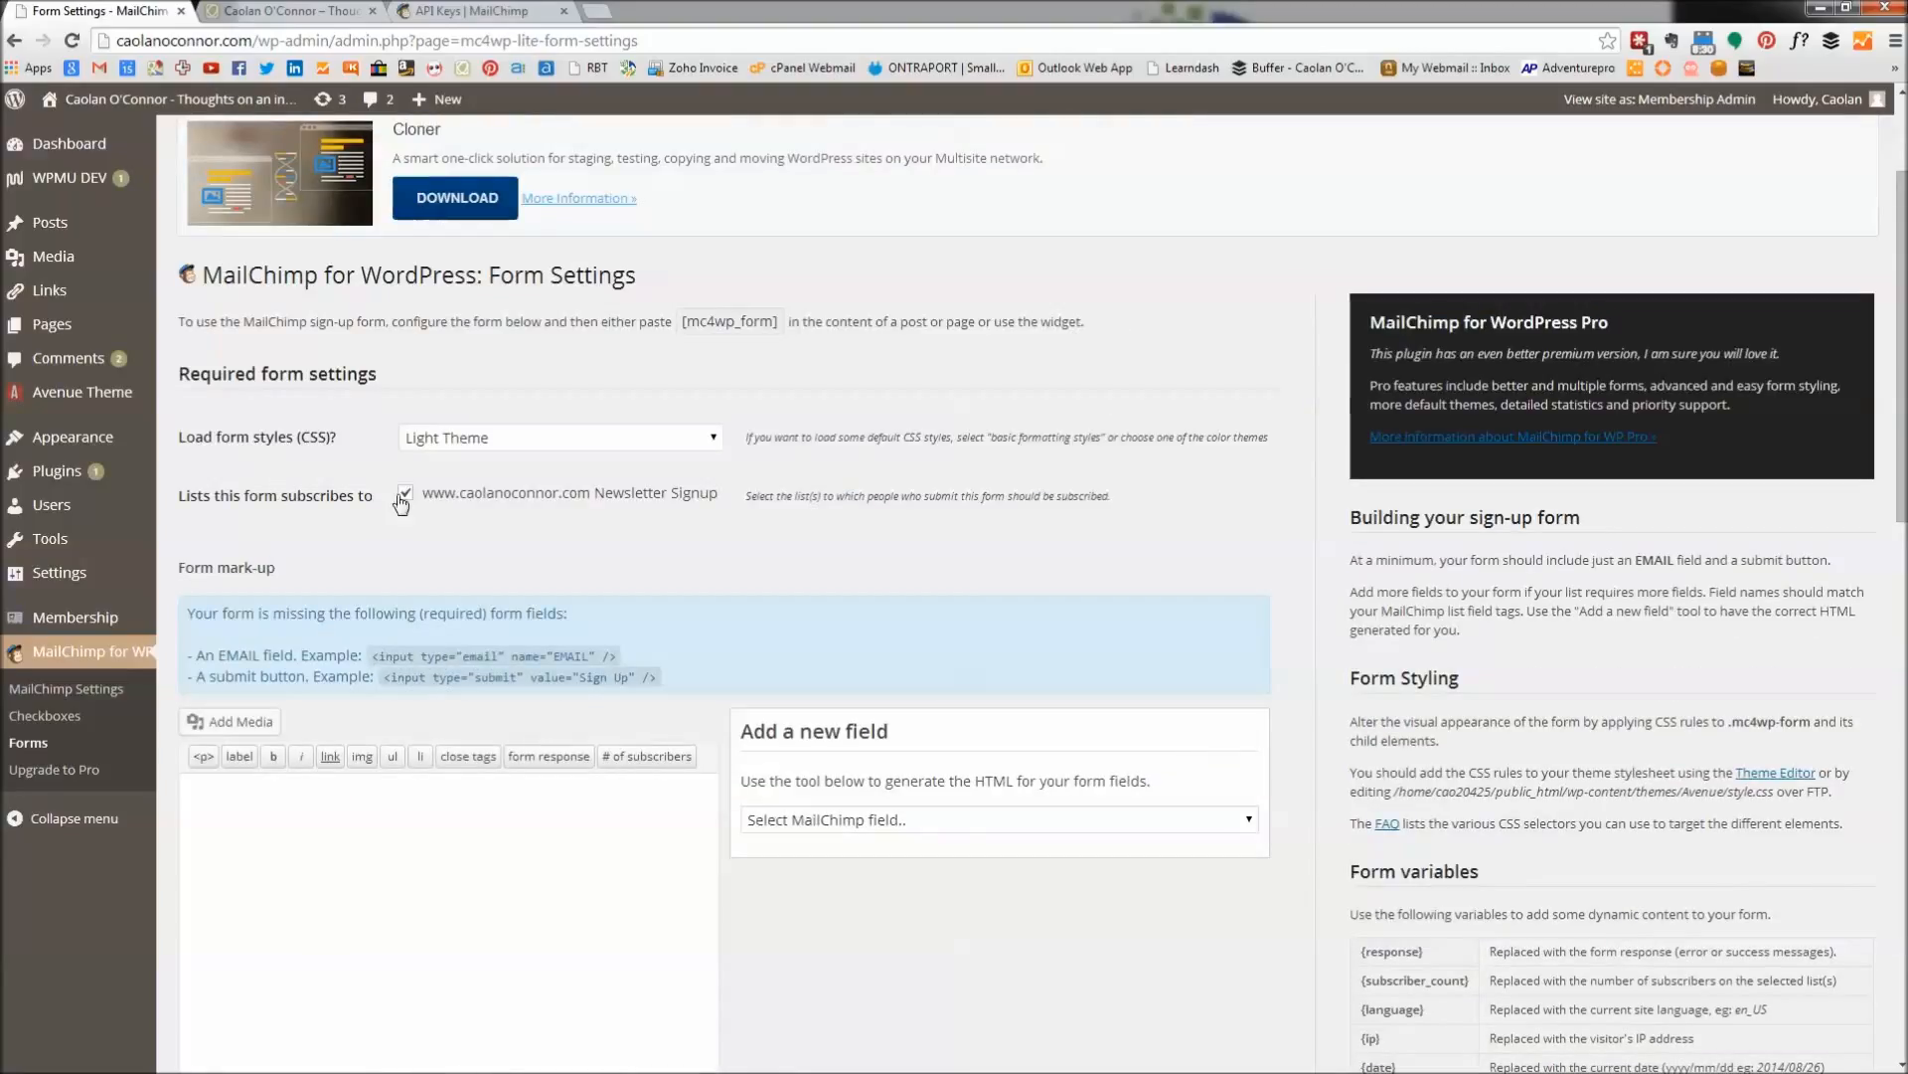
pyautogui.click(405, 493)
pyautogui.click(406, 494)
# Add a First Name field to the sign-up form mark-up.
pyautogui.click(1248, 819)
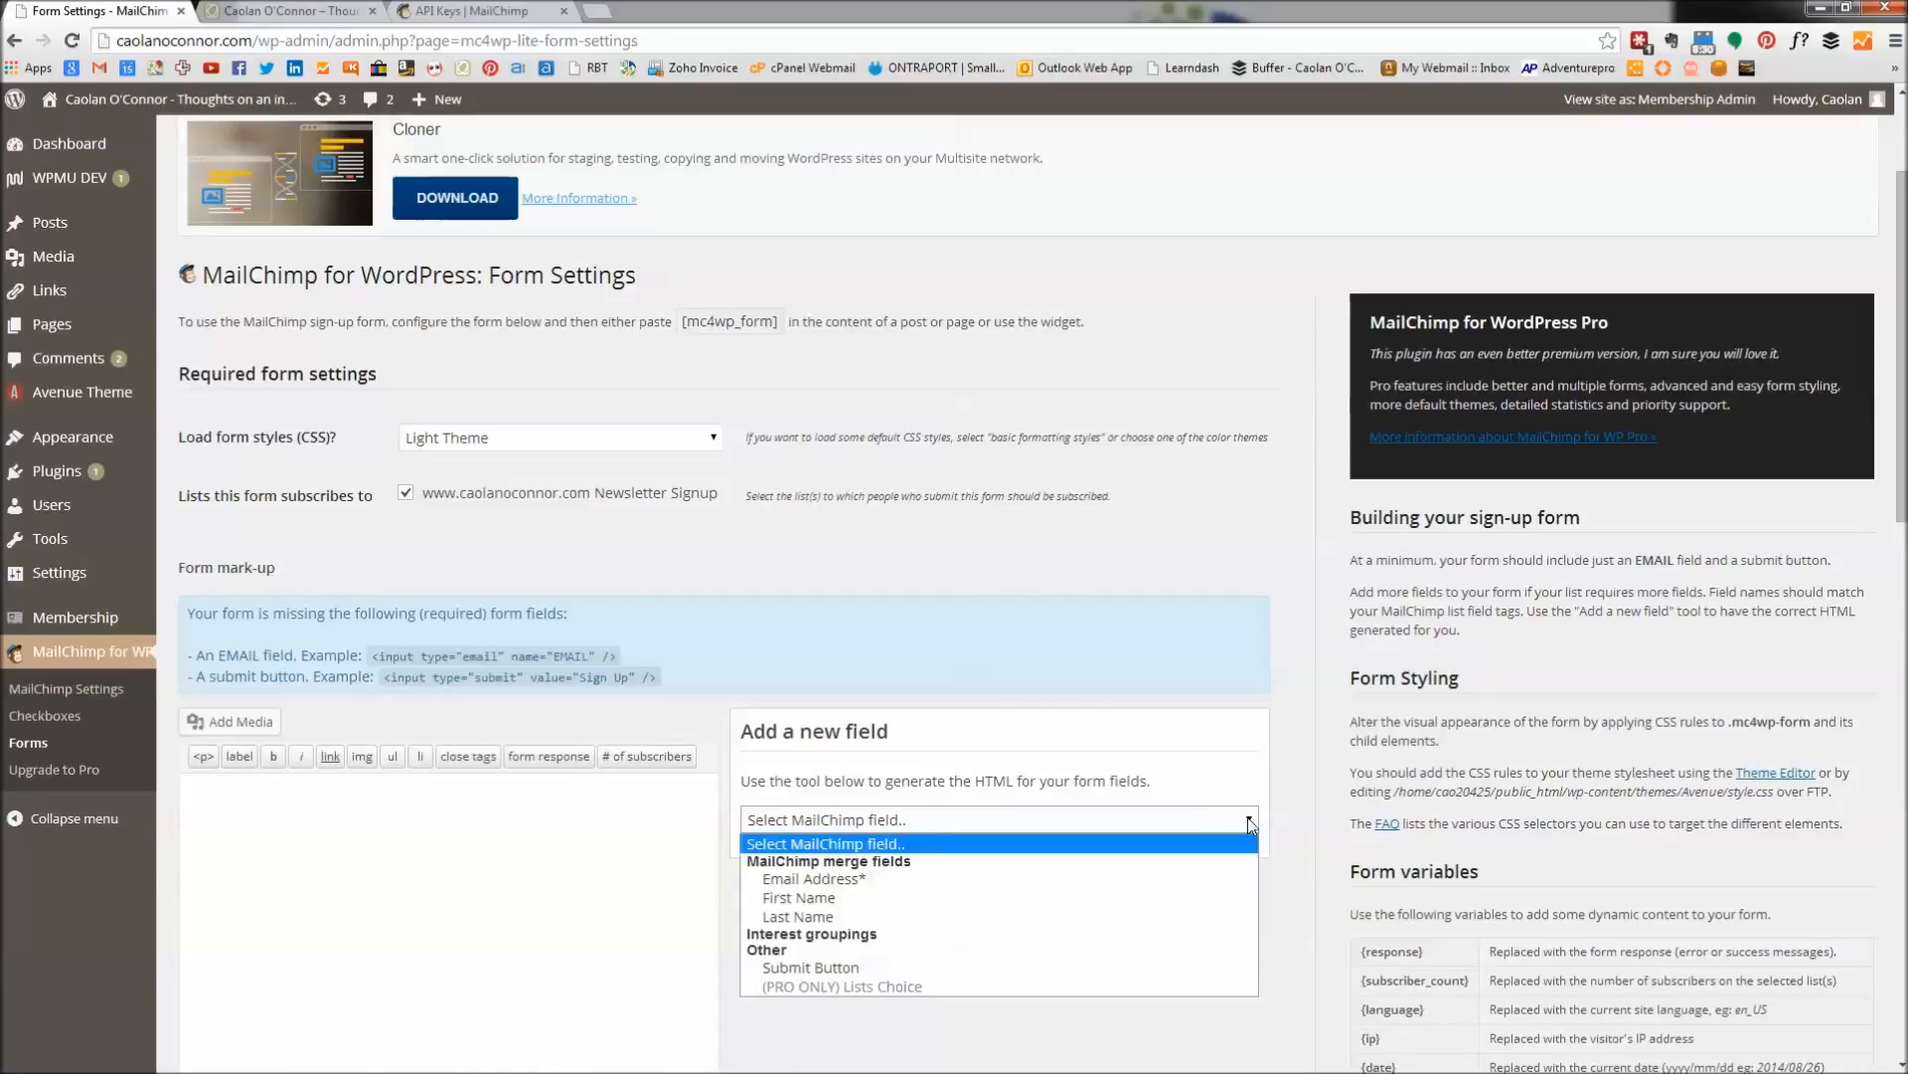
pyautogui.click(909, 737)
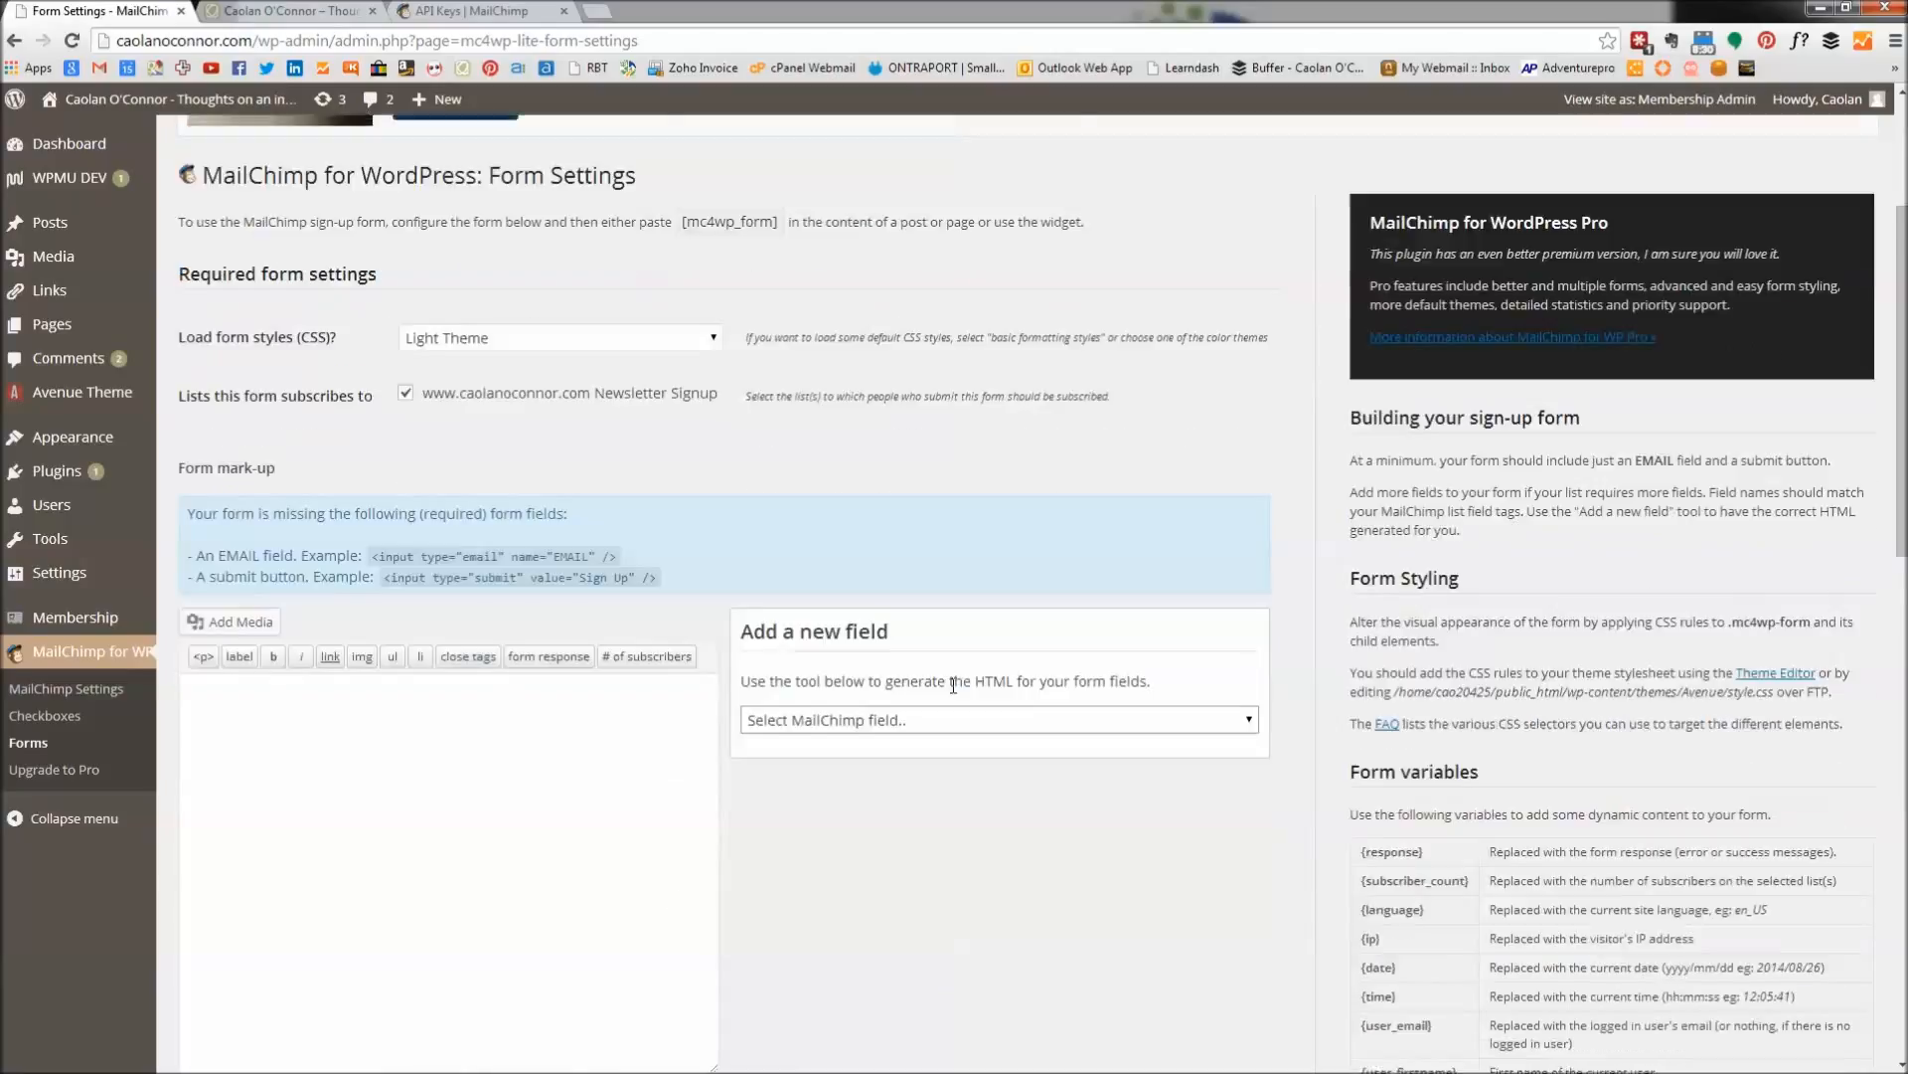
pyautogui.scroll(-2, 910, 737)
pyautogui.click(1250, 622)
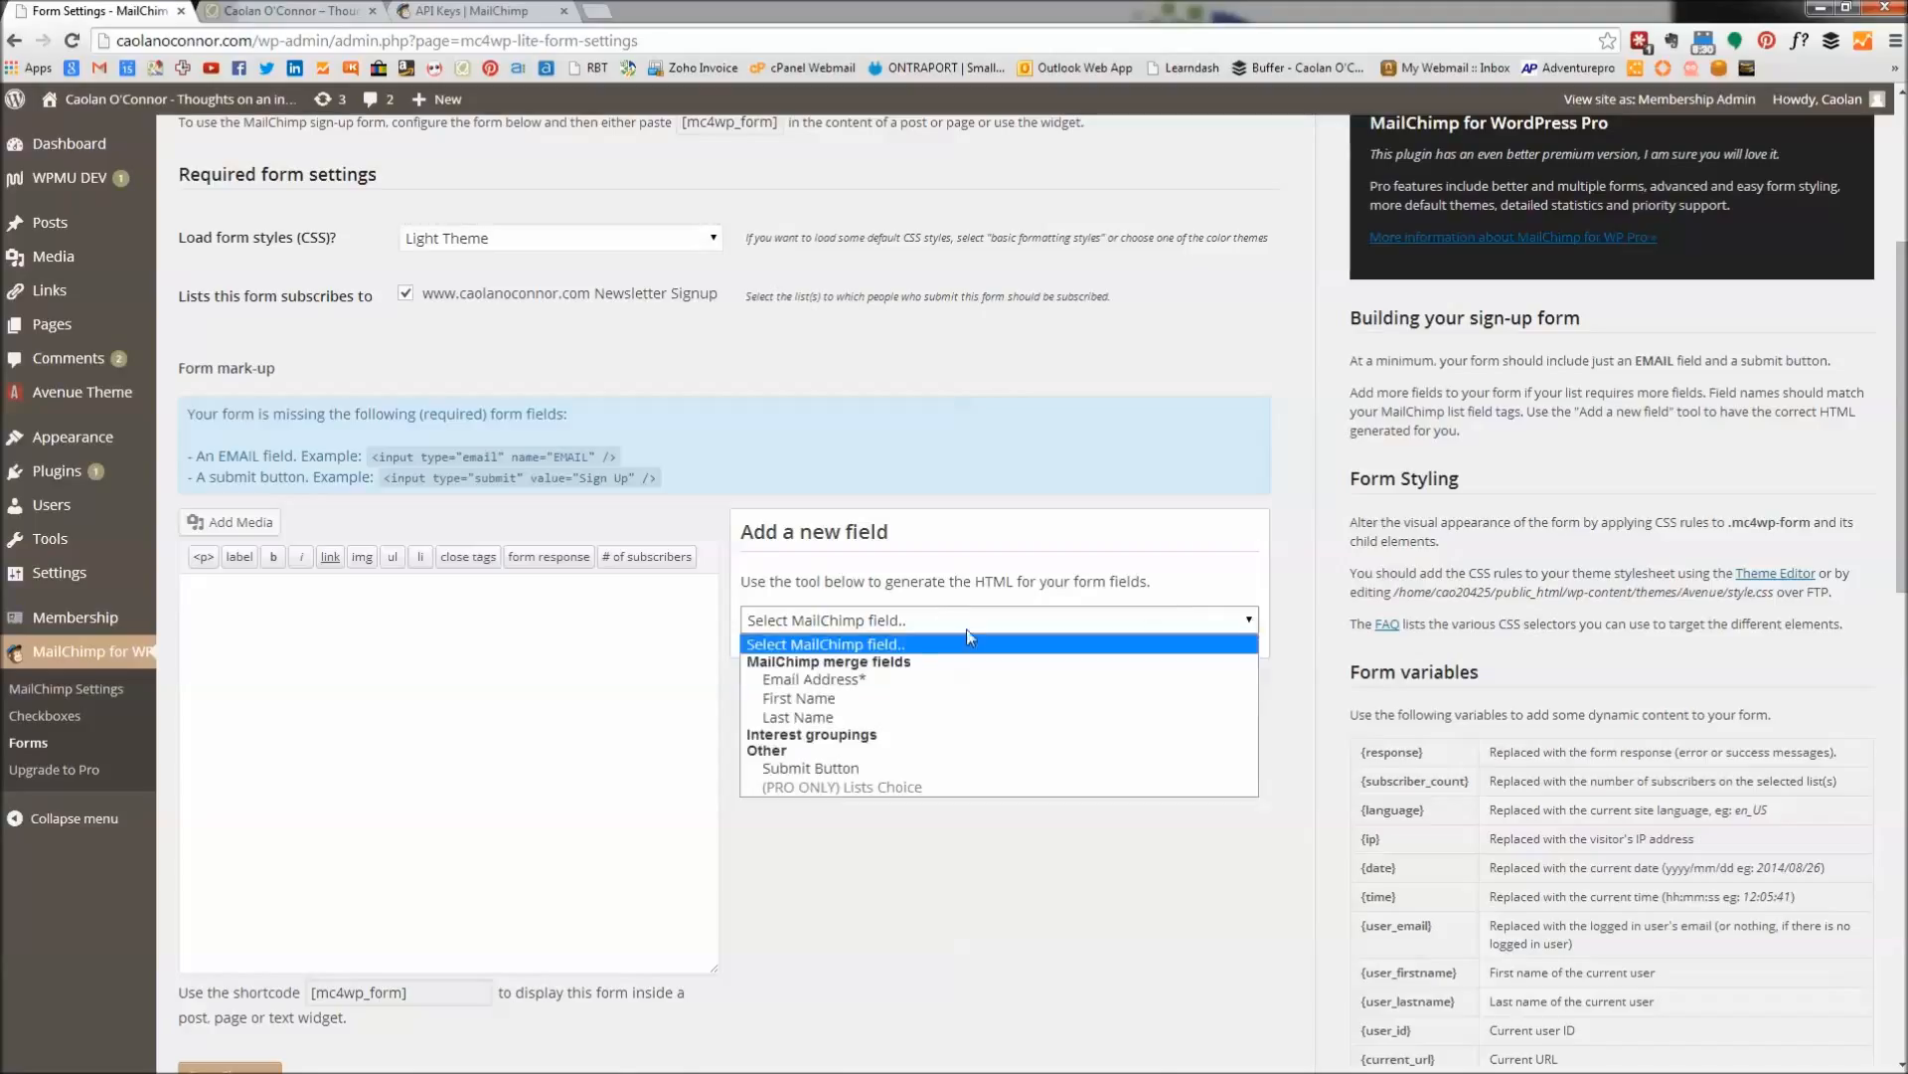
pyautogui.click(813, 698)
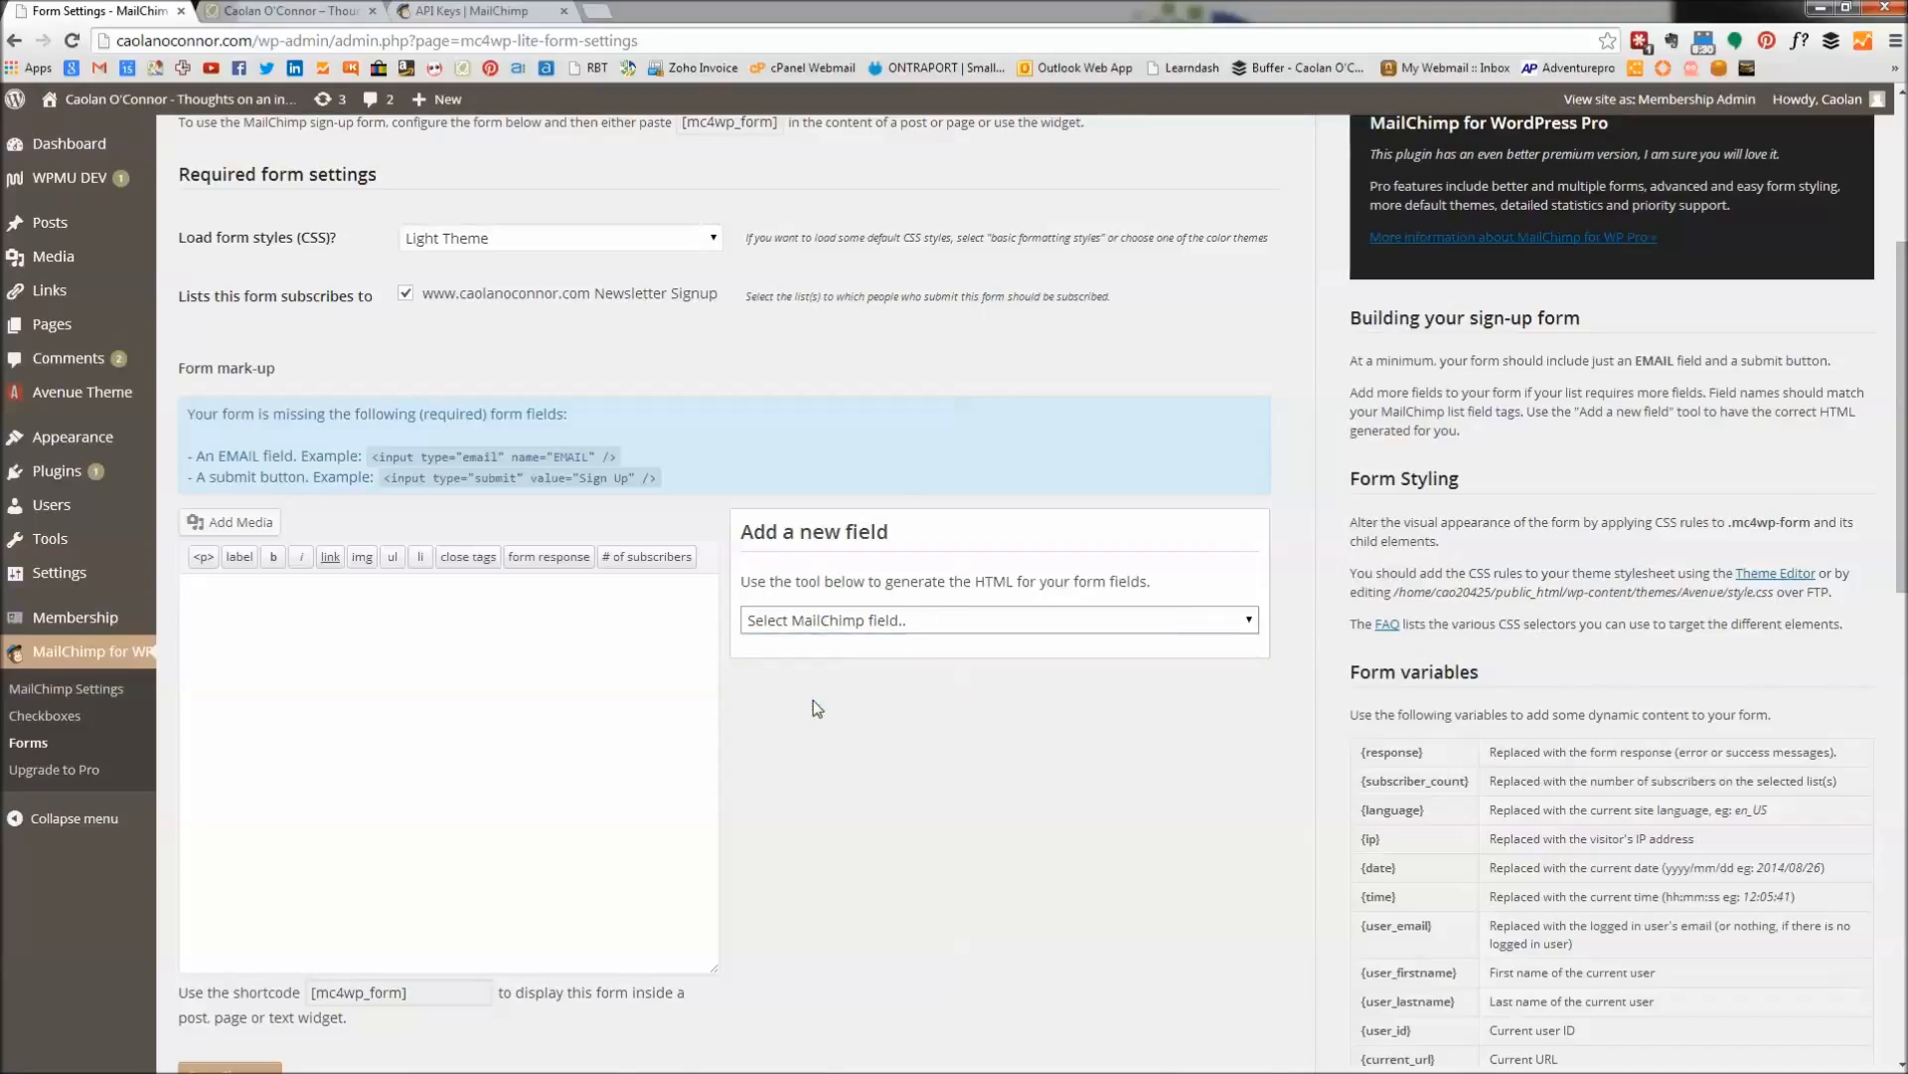
pyautogui.scroll(-1, 907, 790)
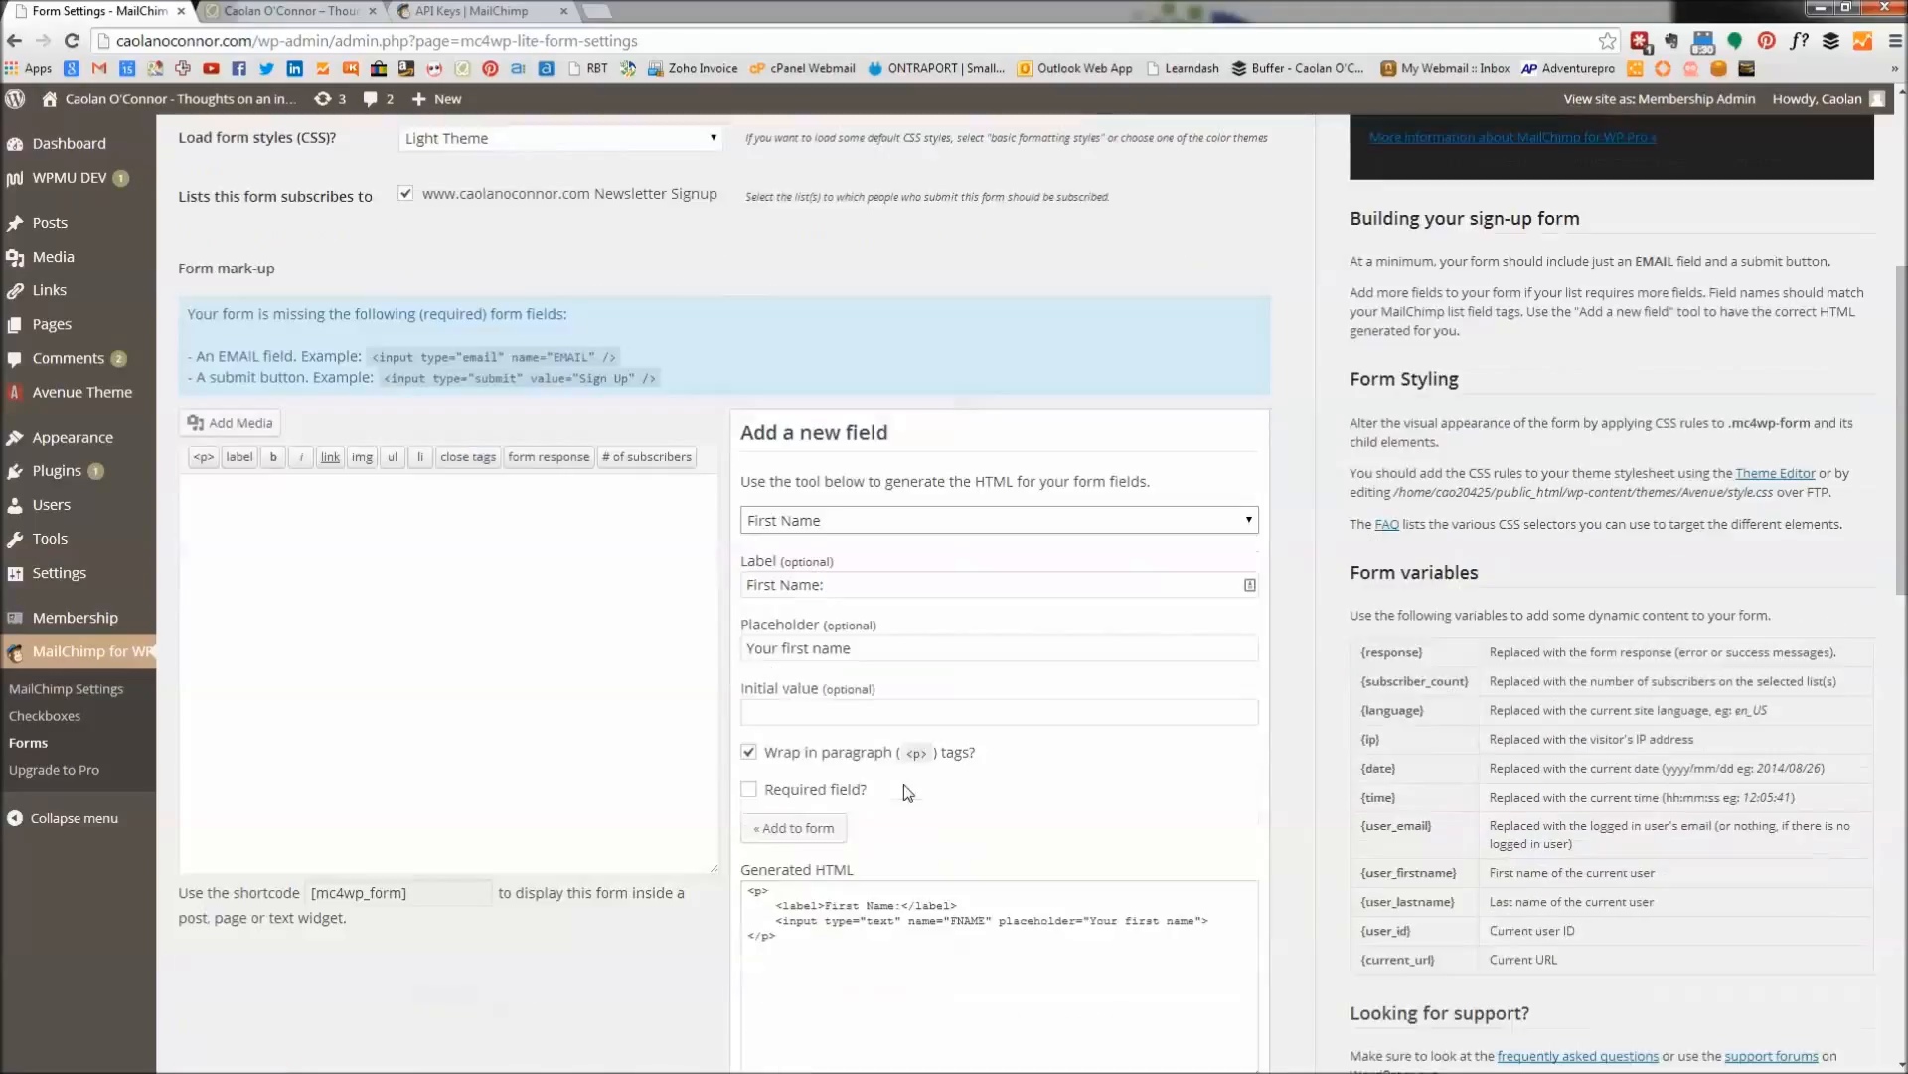
pyautogui.click(799, 828)
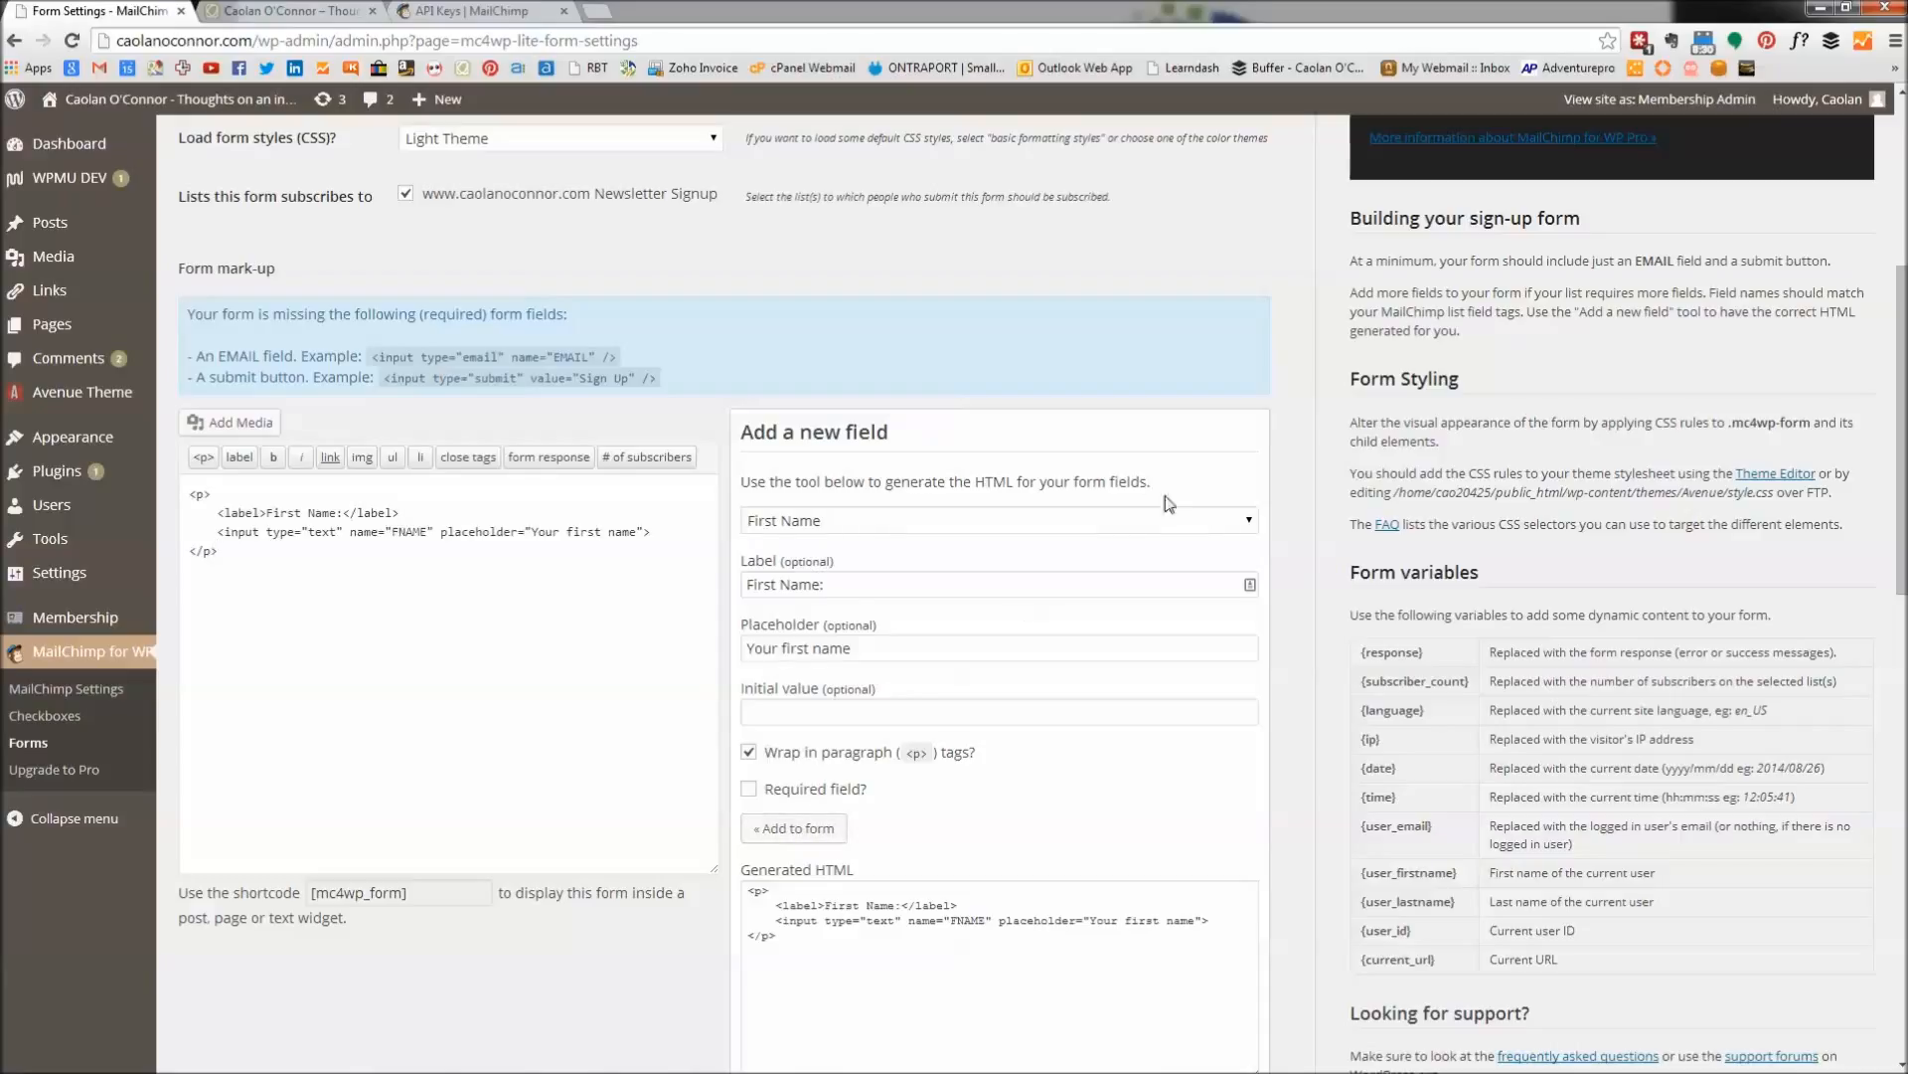
# Add Last Name, Email Address and a submit button to the mark-up.
pyautogui.click(1234, 522)
pyautogui.click(807, 618)
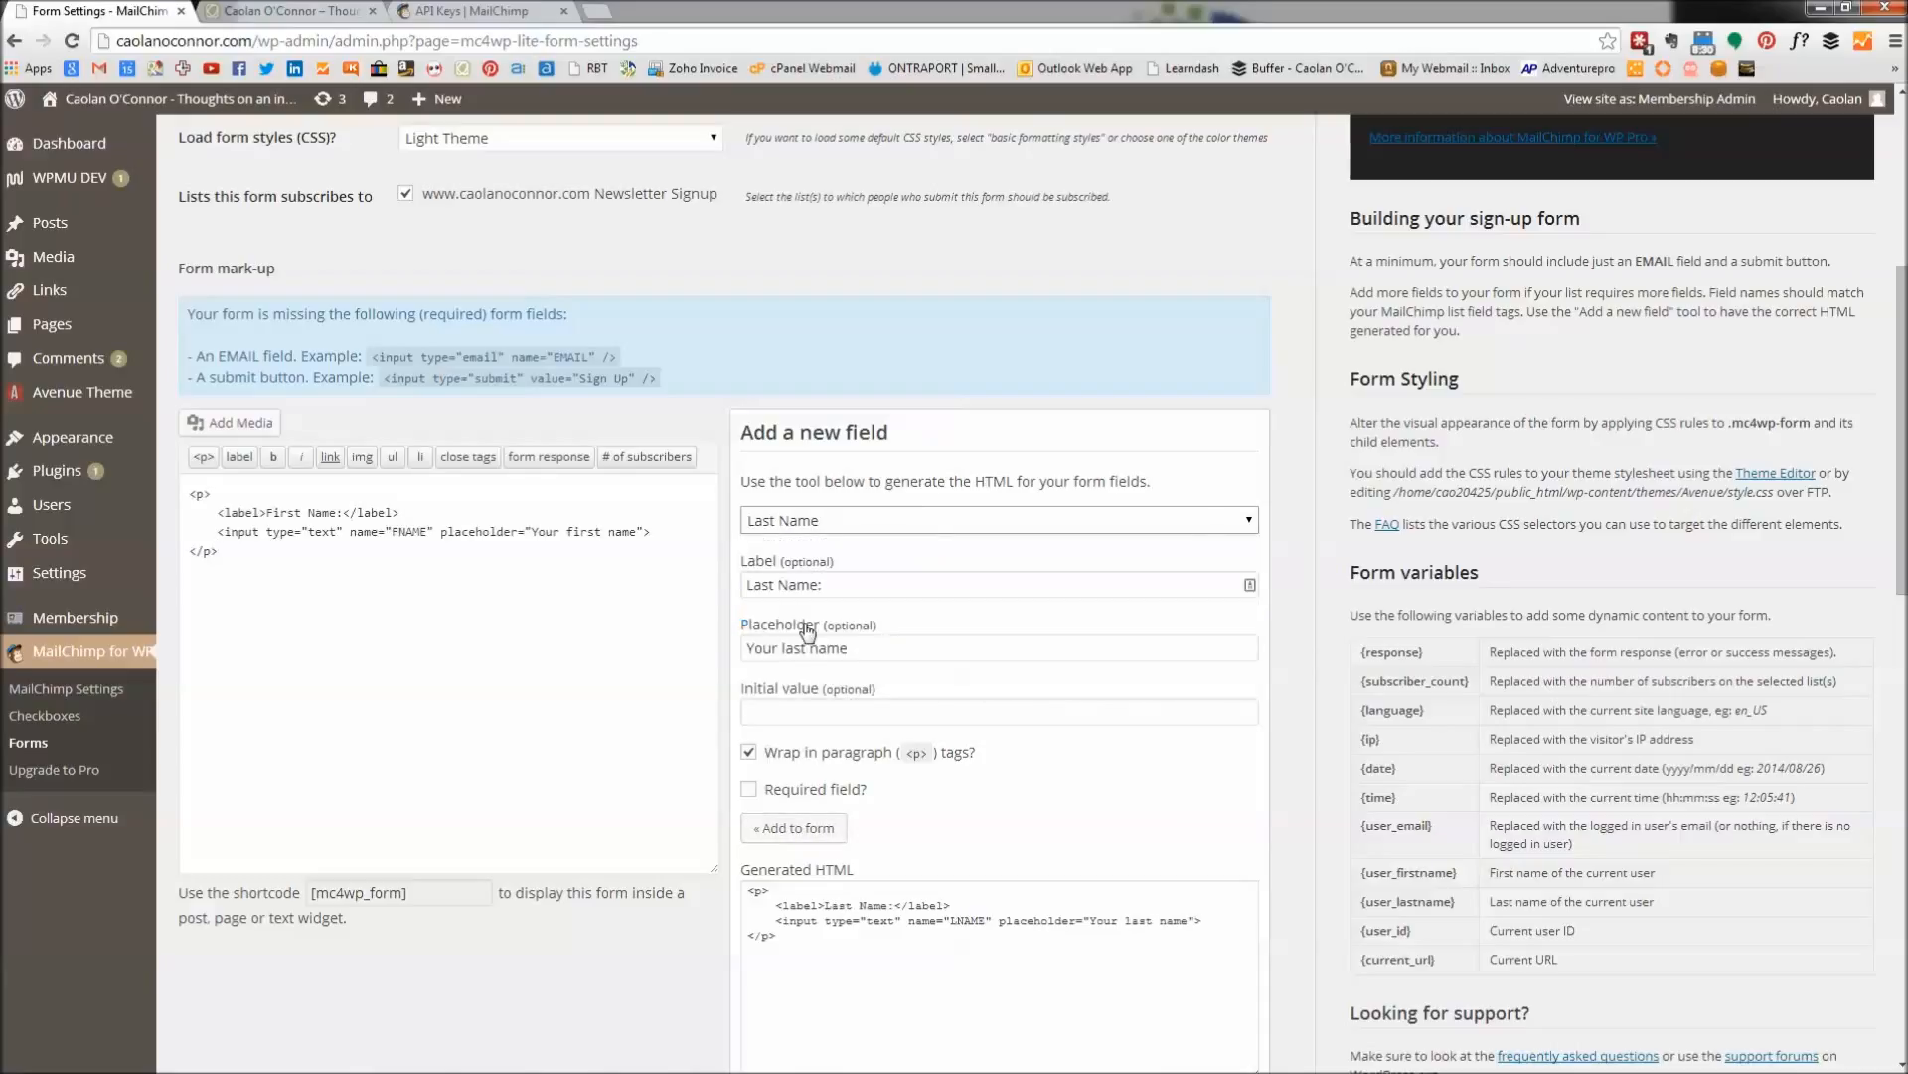
pyautogui.click(800, 830)
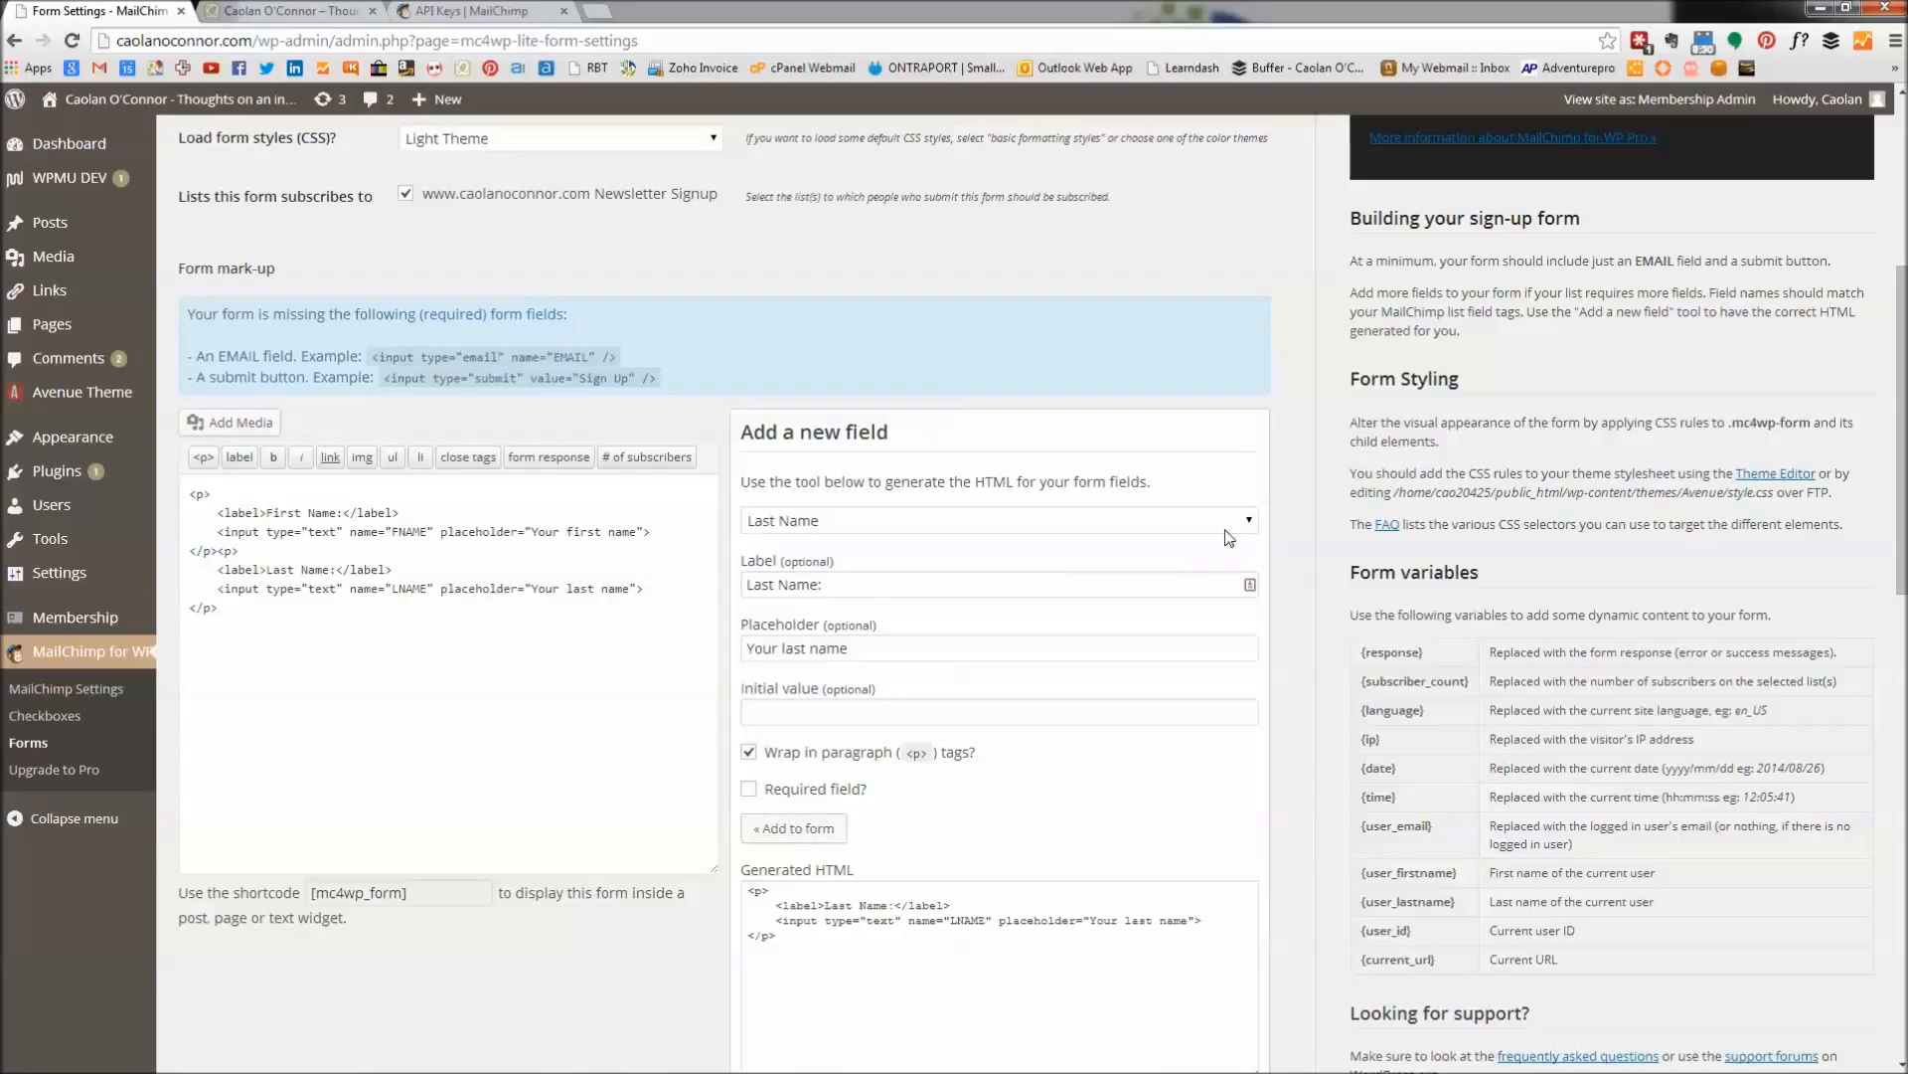
pyautogui.click(1240, 519)
pyautogui.click(830, 584)
pyautogui.click(807, 830)
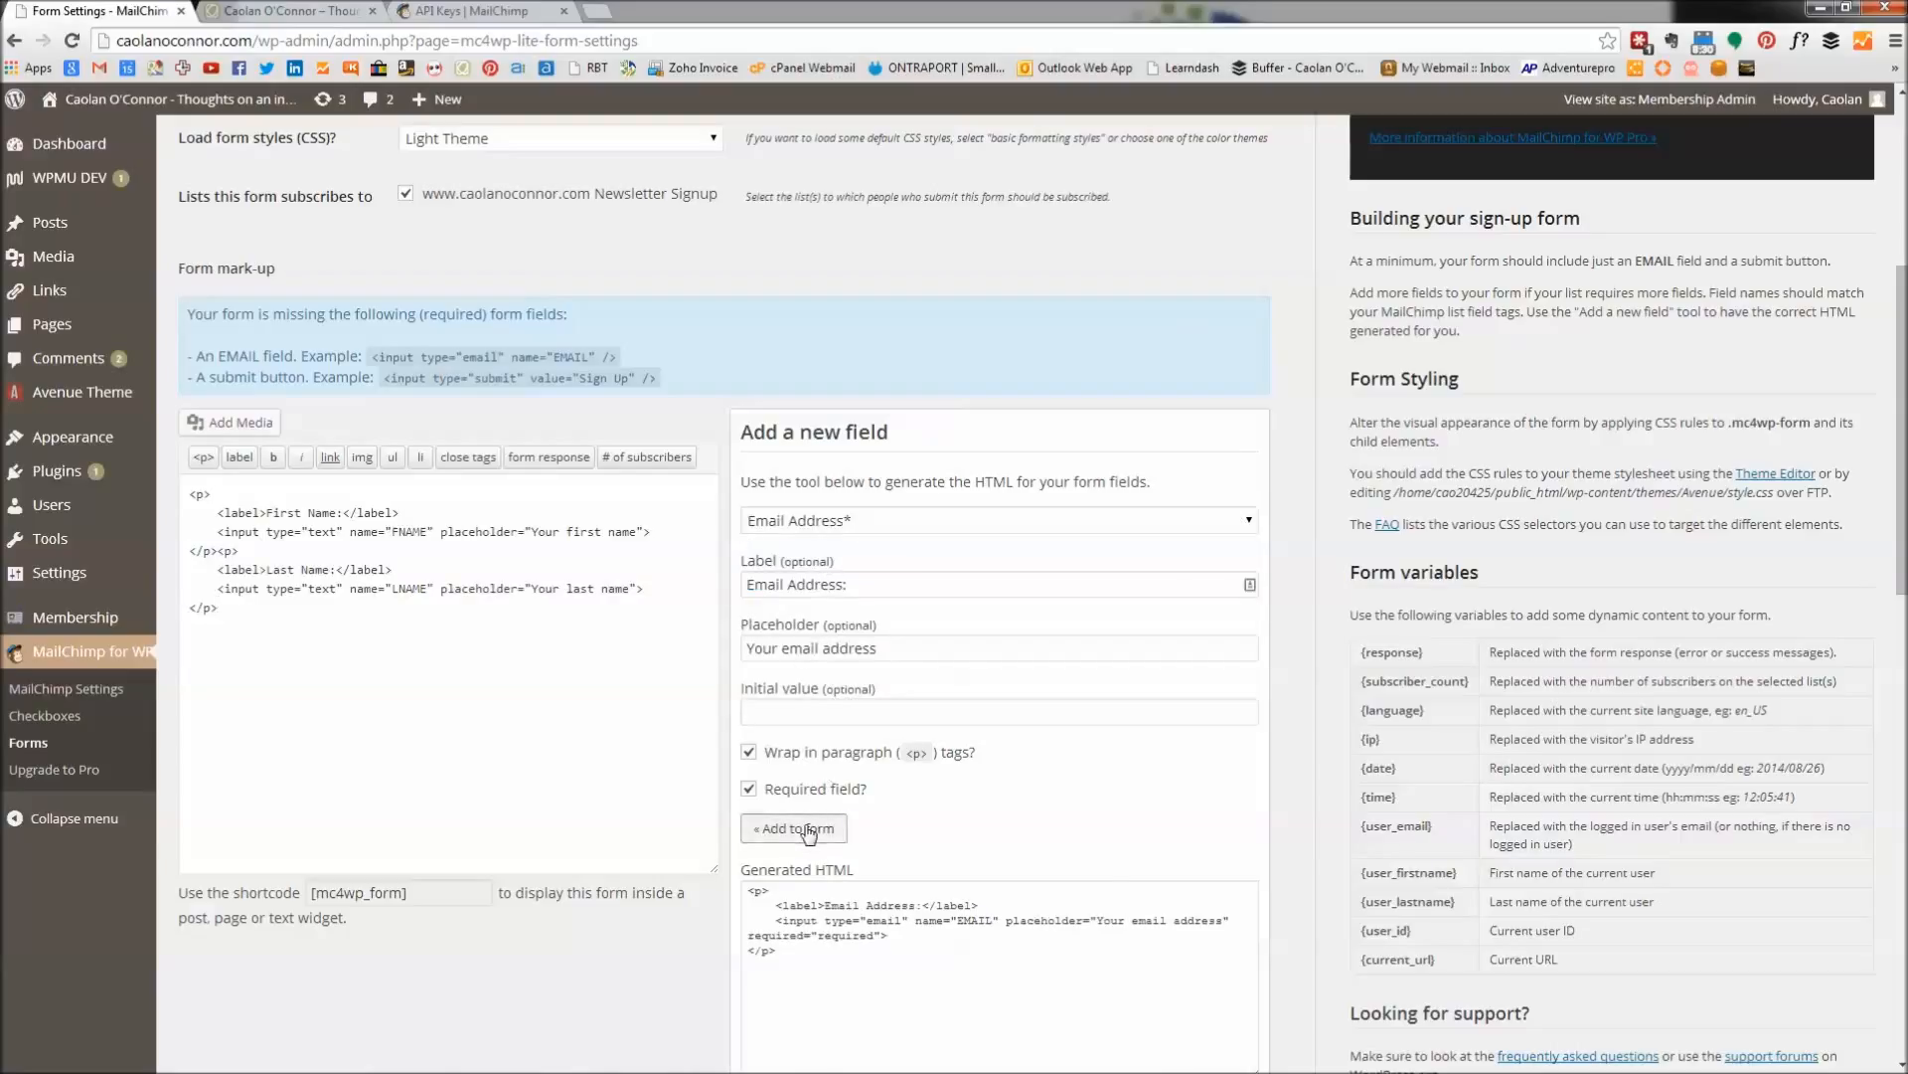
pyautogui.click(1248, 524)
pyautogui.click(803, 668)
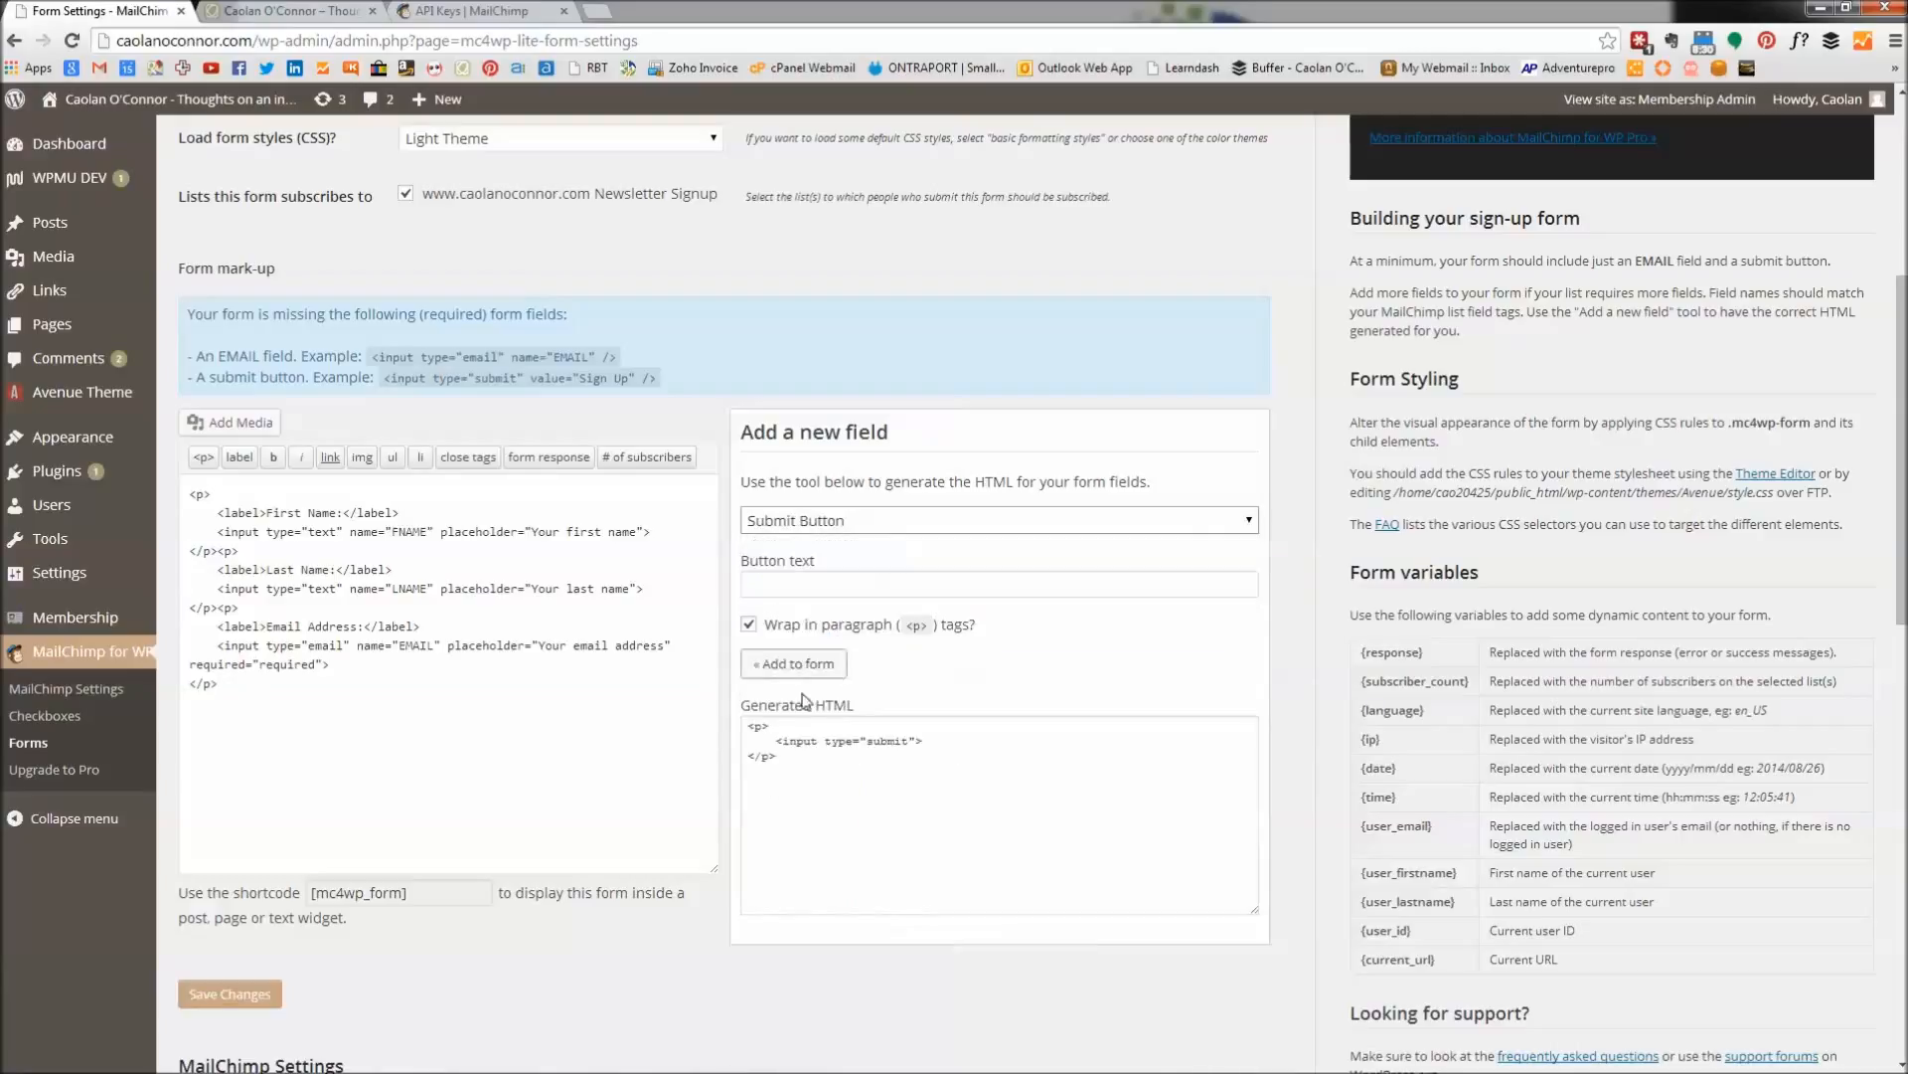
pyautogui.click(793, 666)
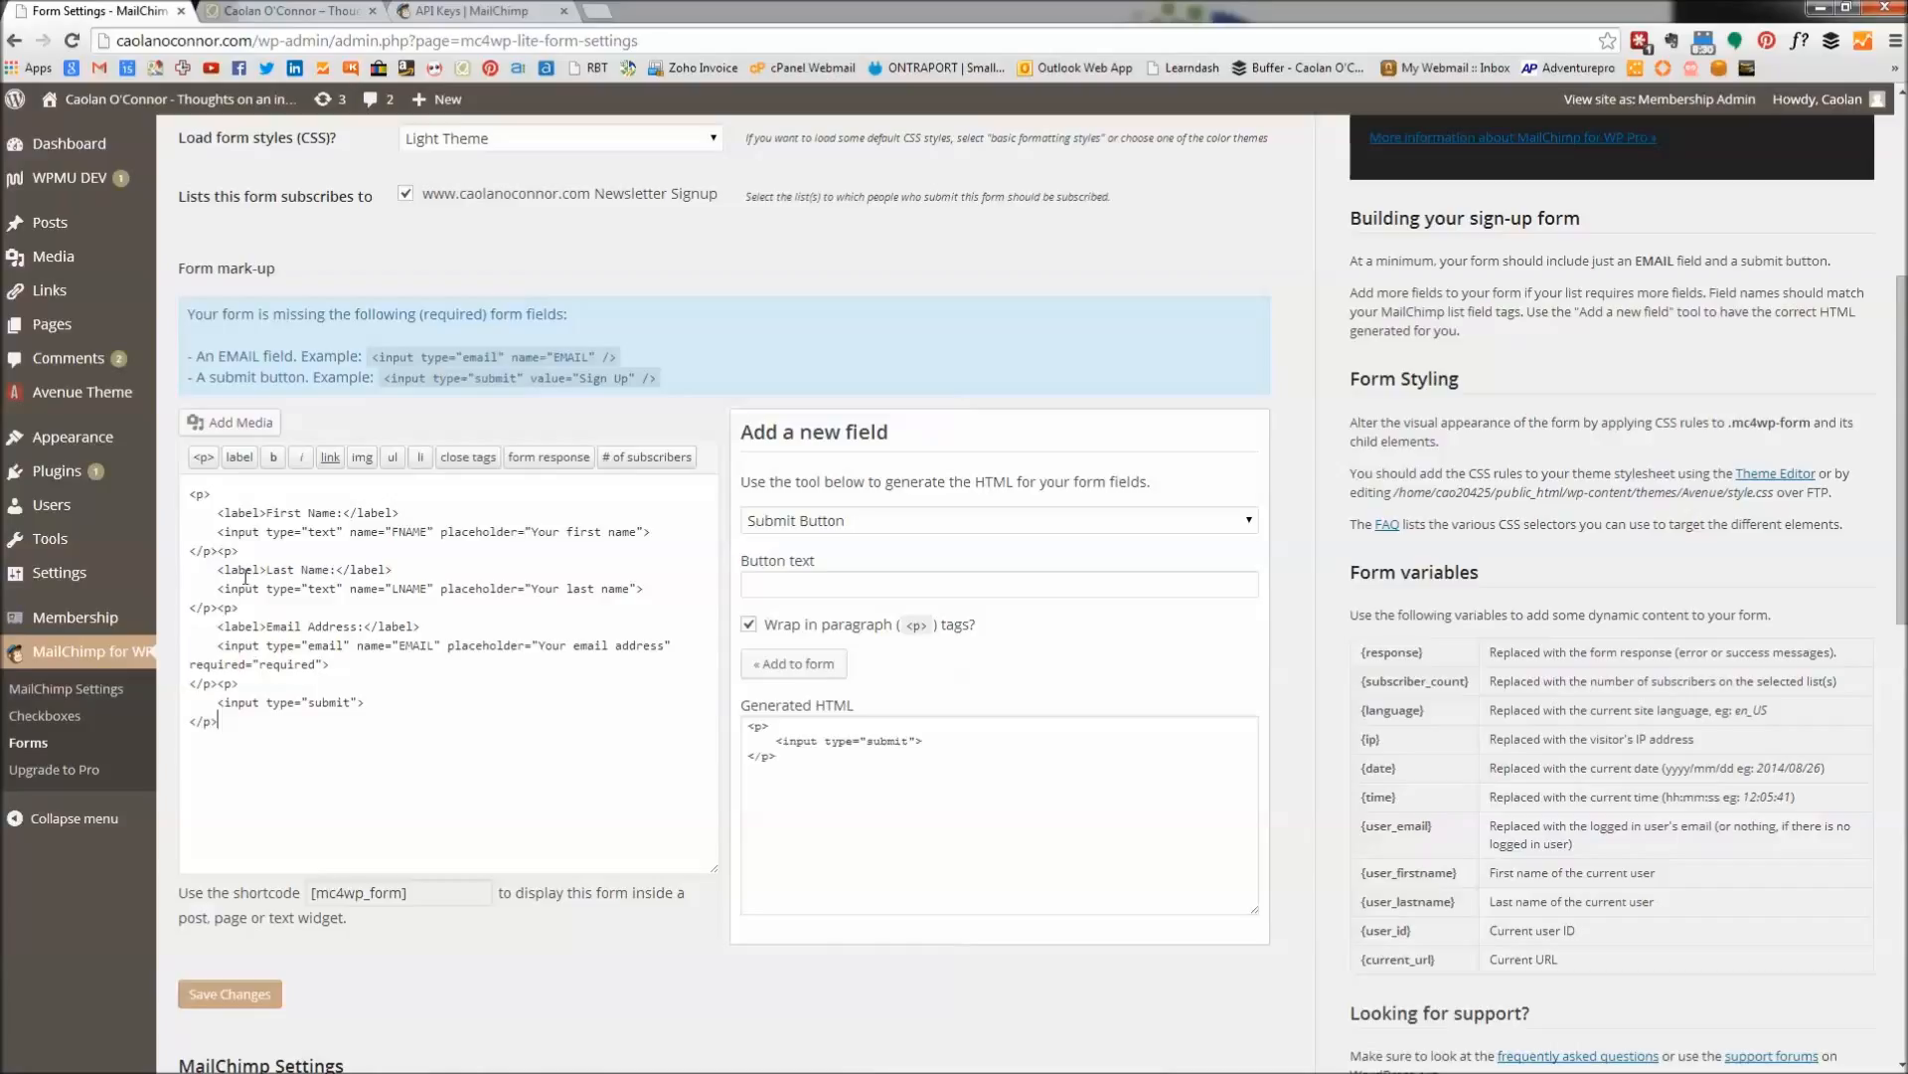
# Insert the newsletter_1 image into the form mark-up and save the form settings.
pyautogui.click(230, 425)
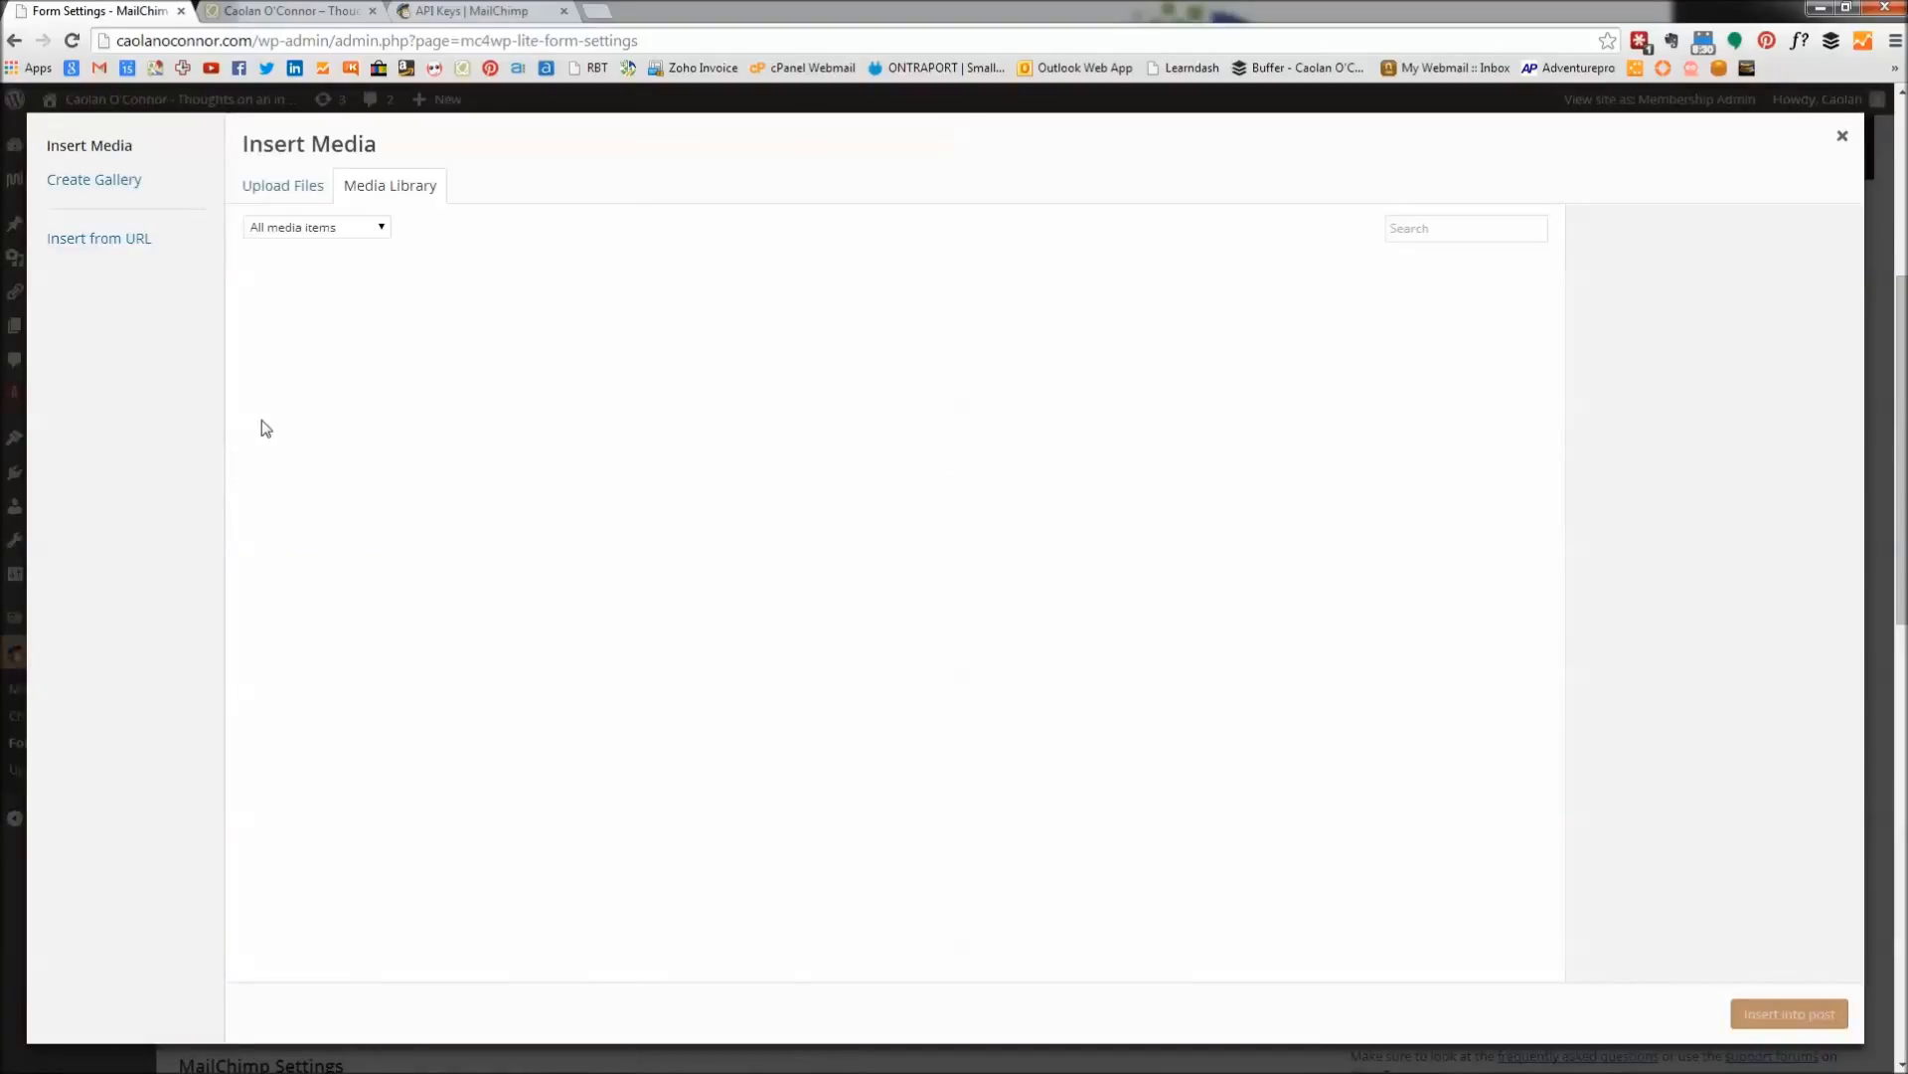
pyautogui.click(303, 328)
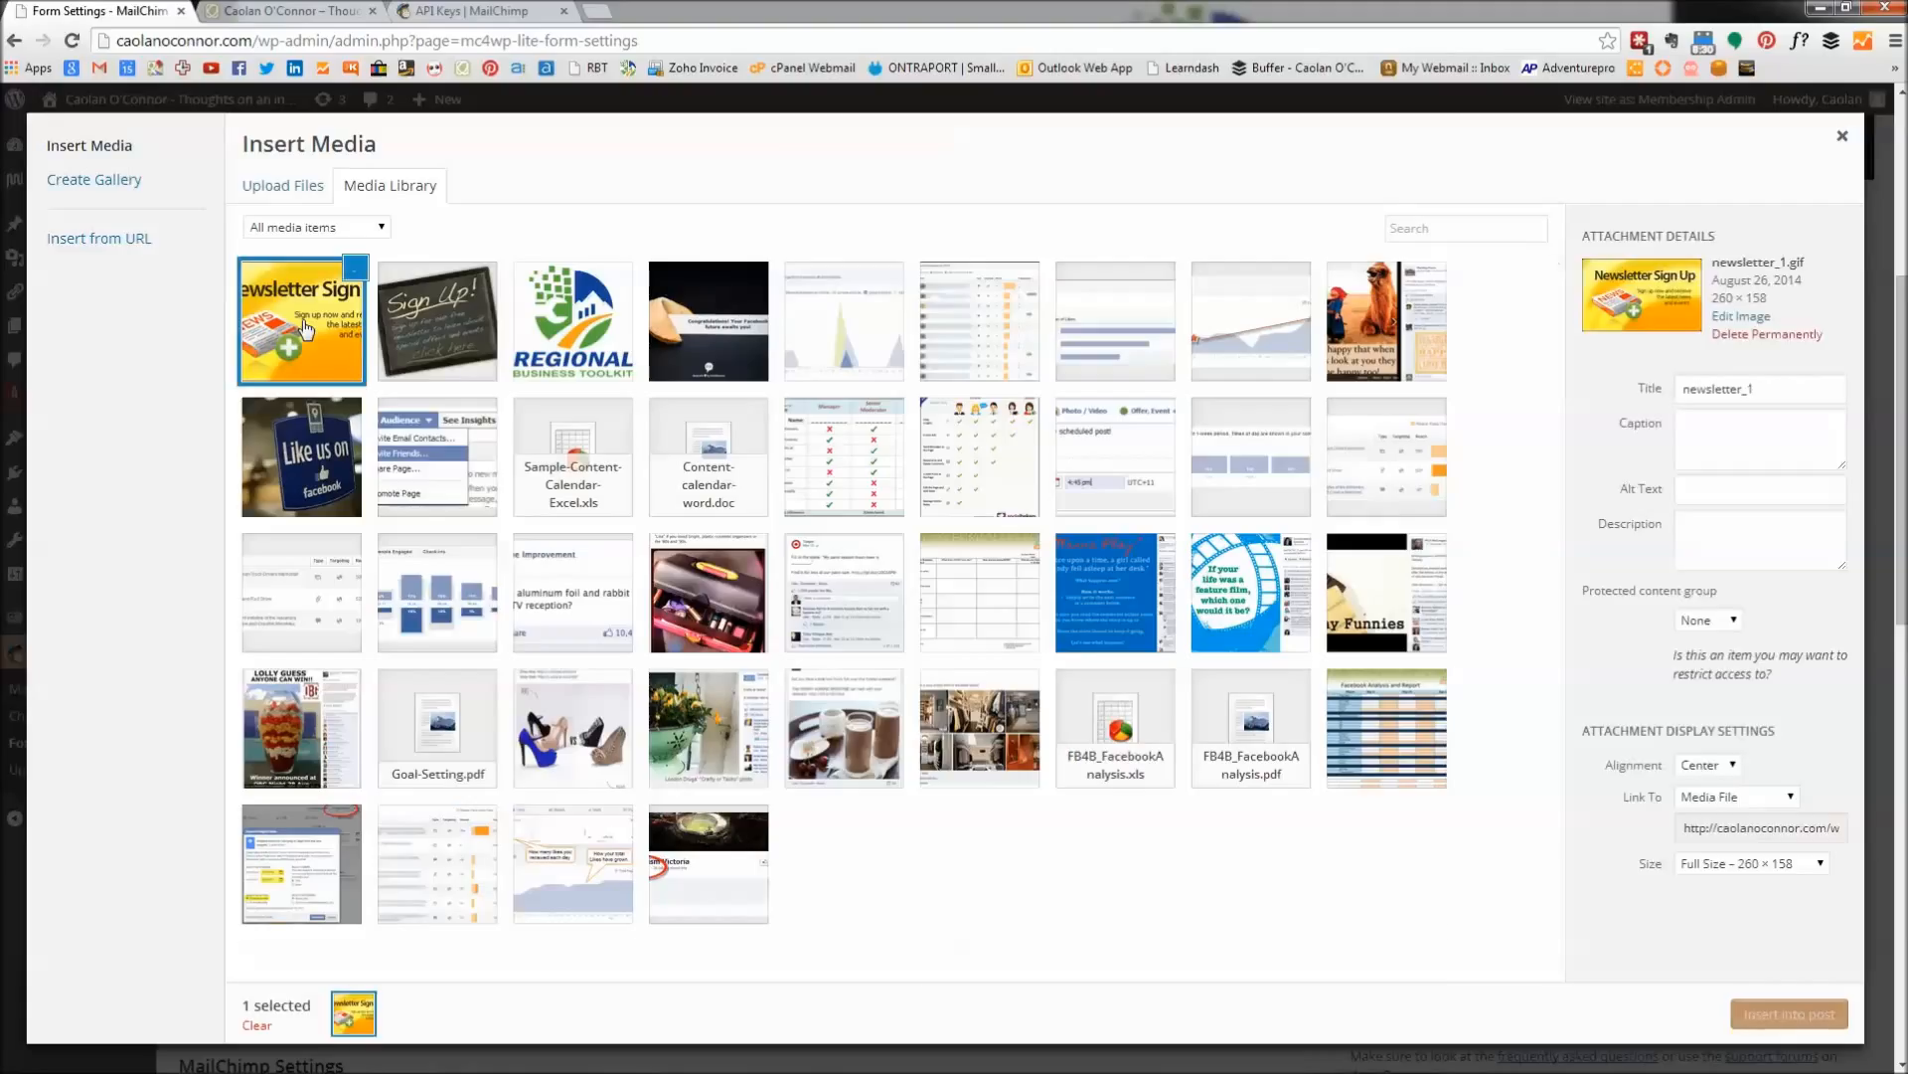
pyautogui.click(1802, 1012)
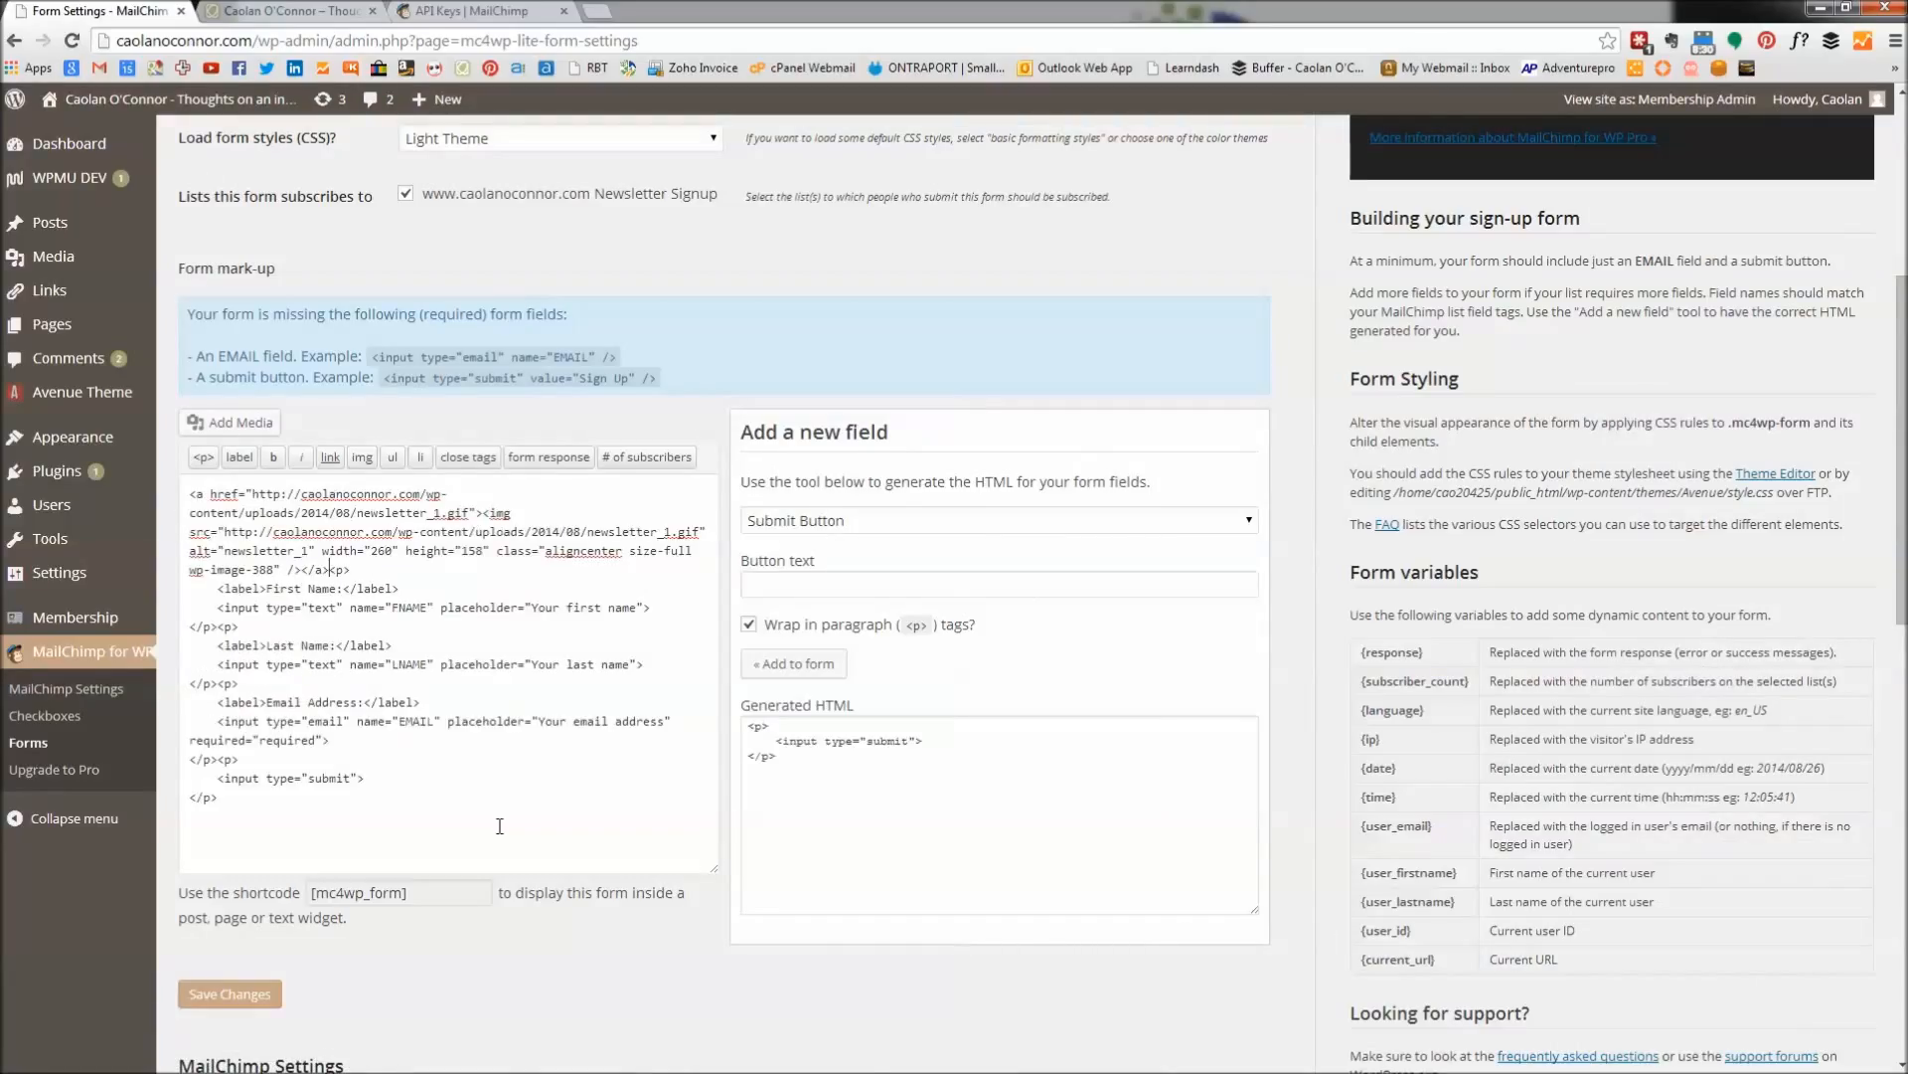
pyautogui.click(253, 996)
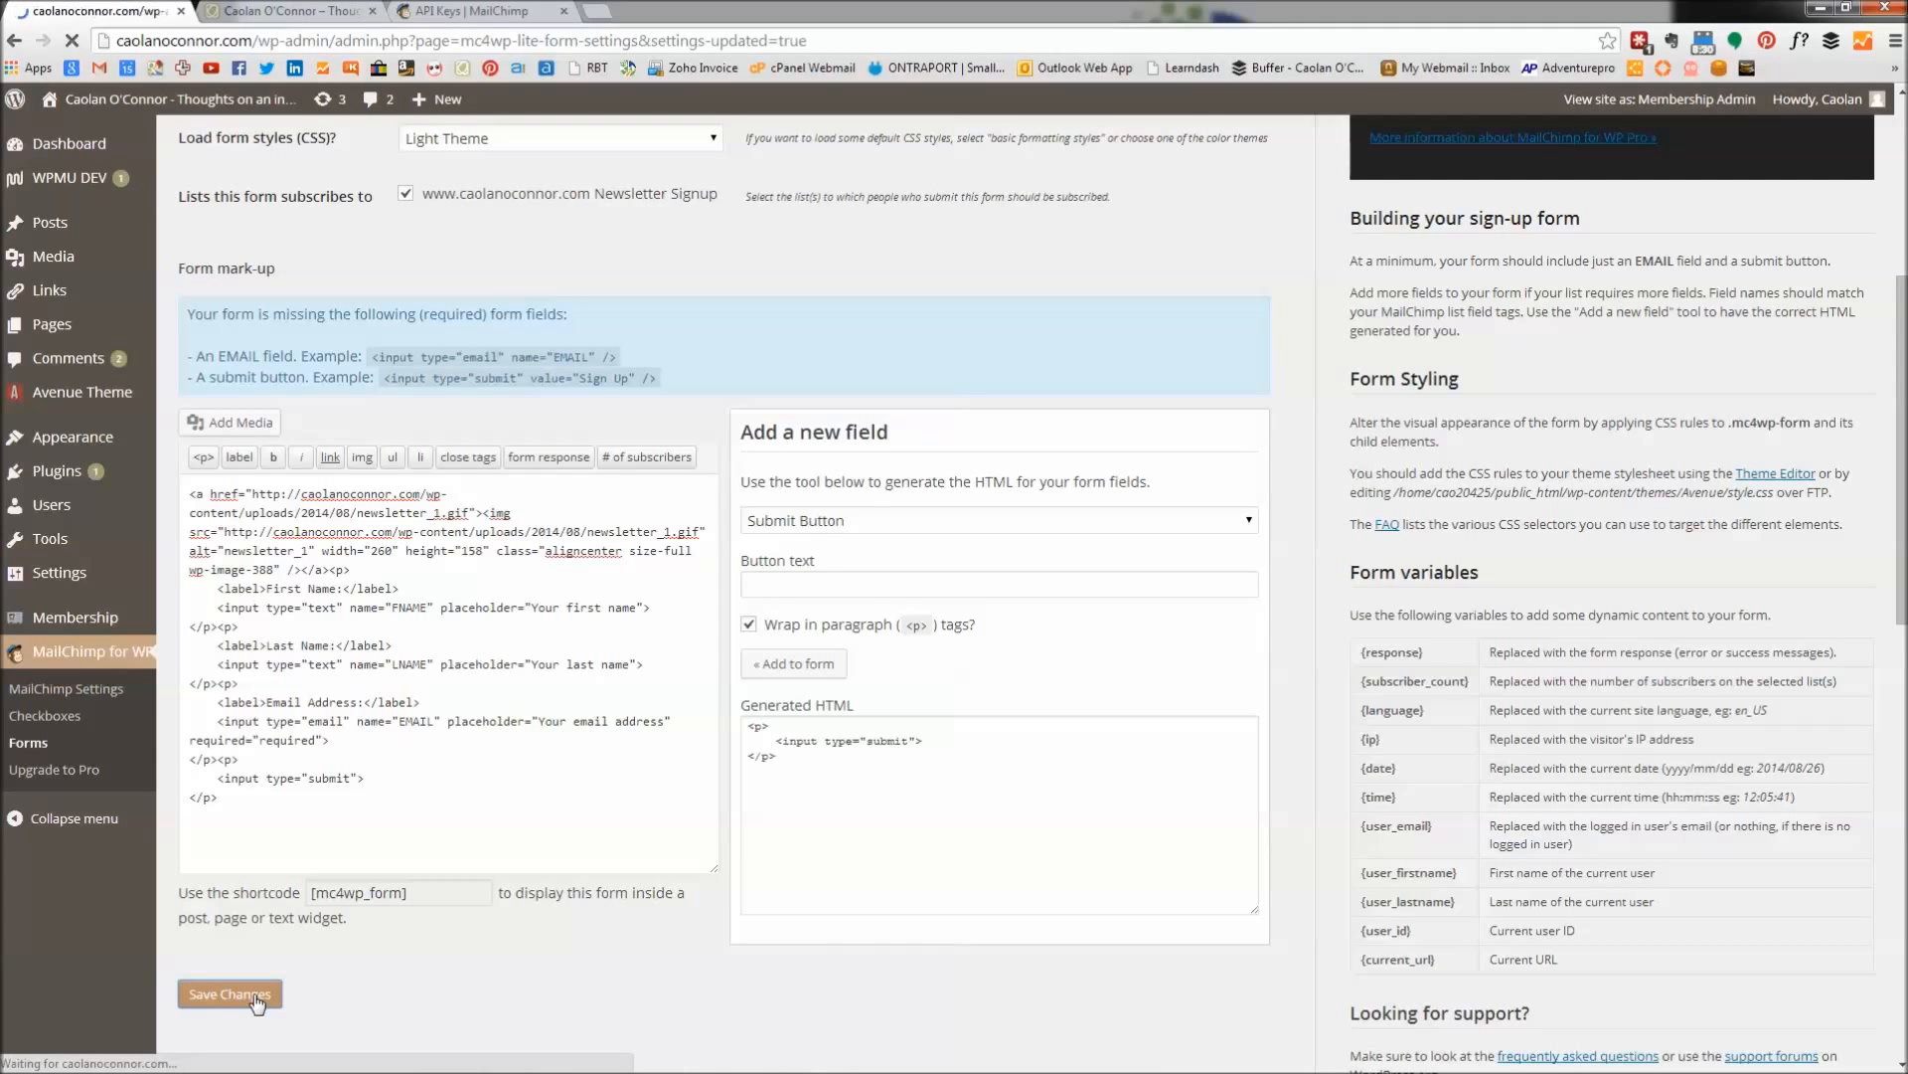
pyautogui.scroll(-5, 352, 929)
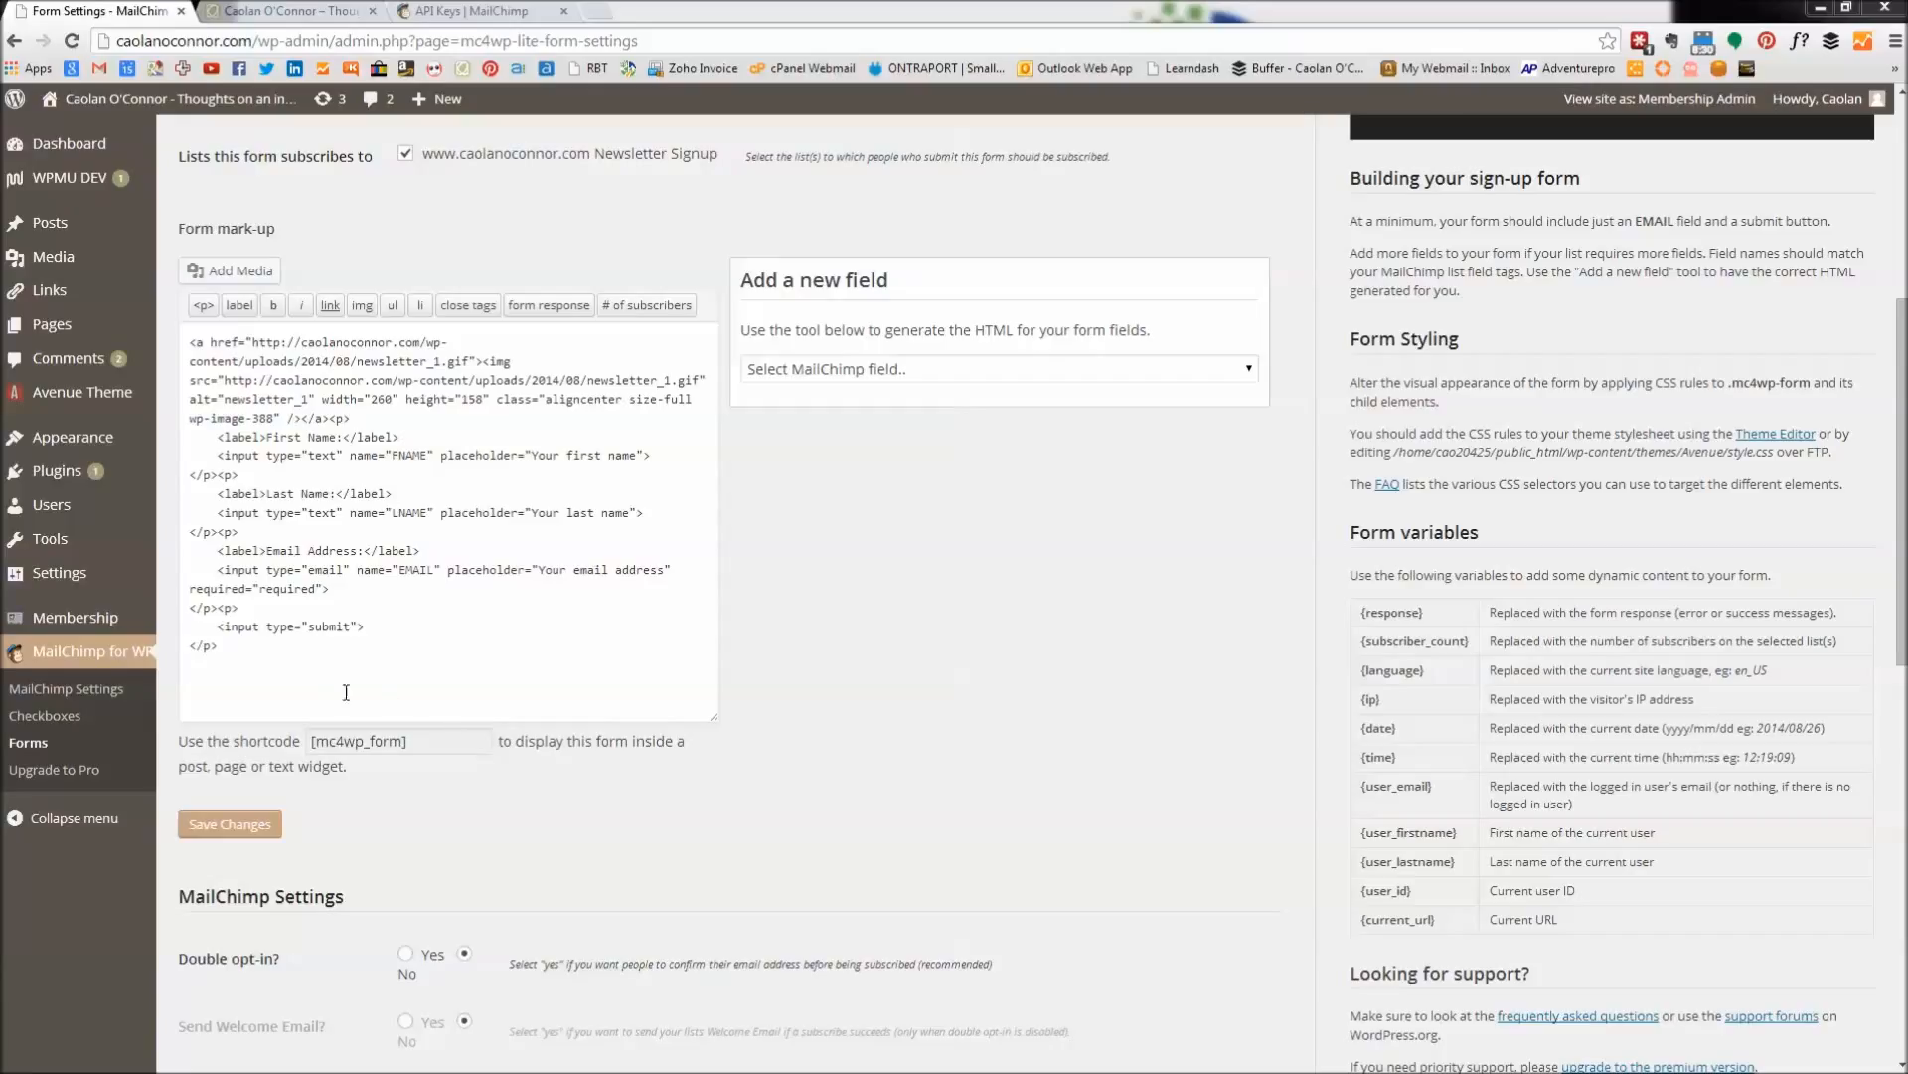
pyautogui.moveTo(288, 673); pyautogui.dragTo(194, 330)
# Copy the [mc4wp_form] shortcode from Form Settings, glance at the live site, and return.
pyautogui.click(429, 741)
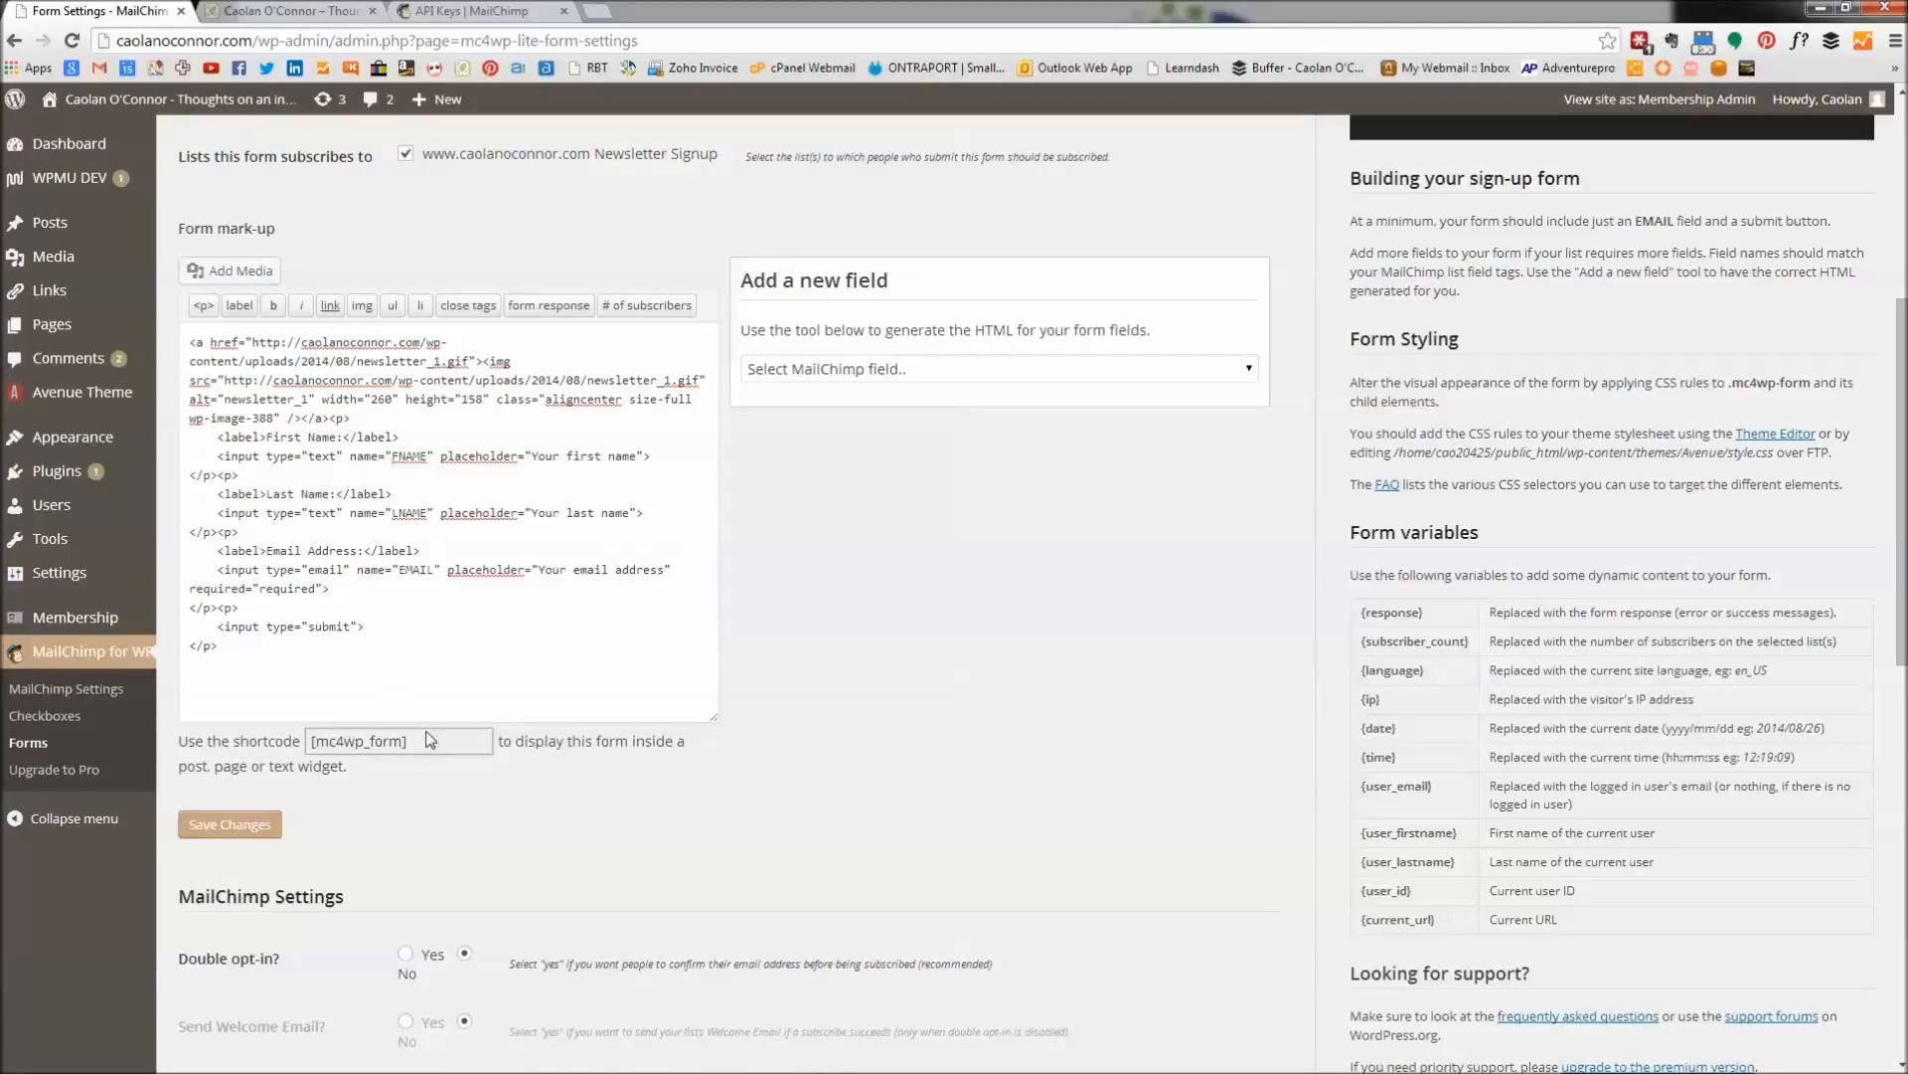
pyautogui.moveTo(427, 744); pyautogui.dragTo(310, 743)
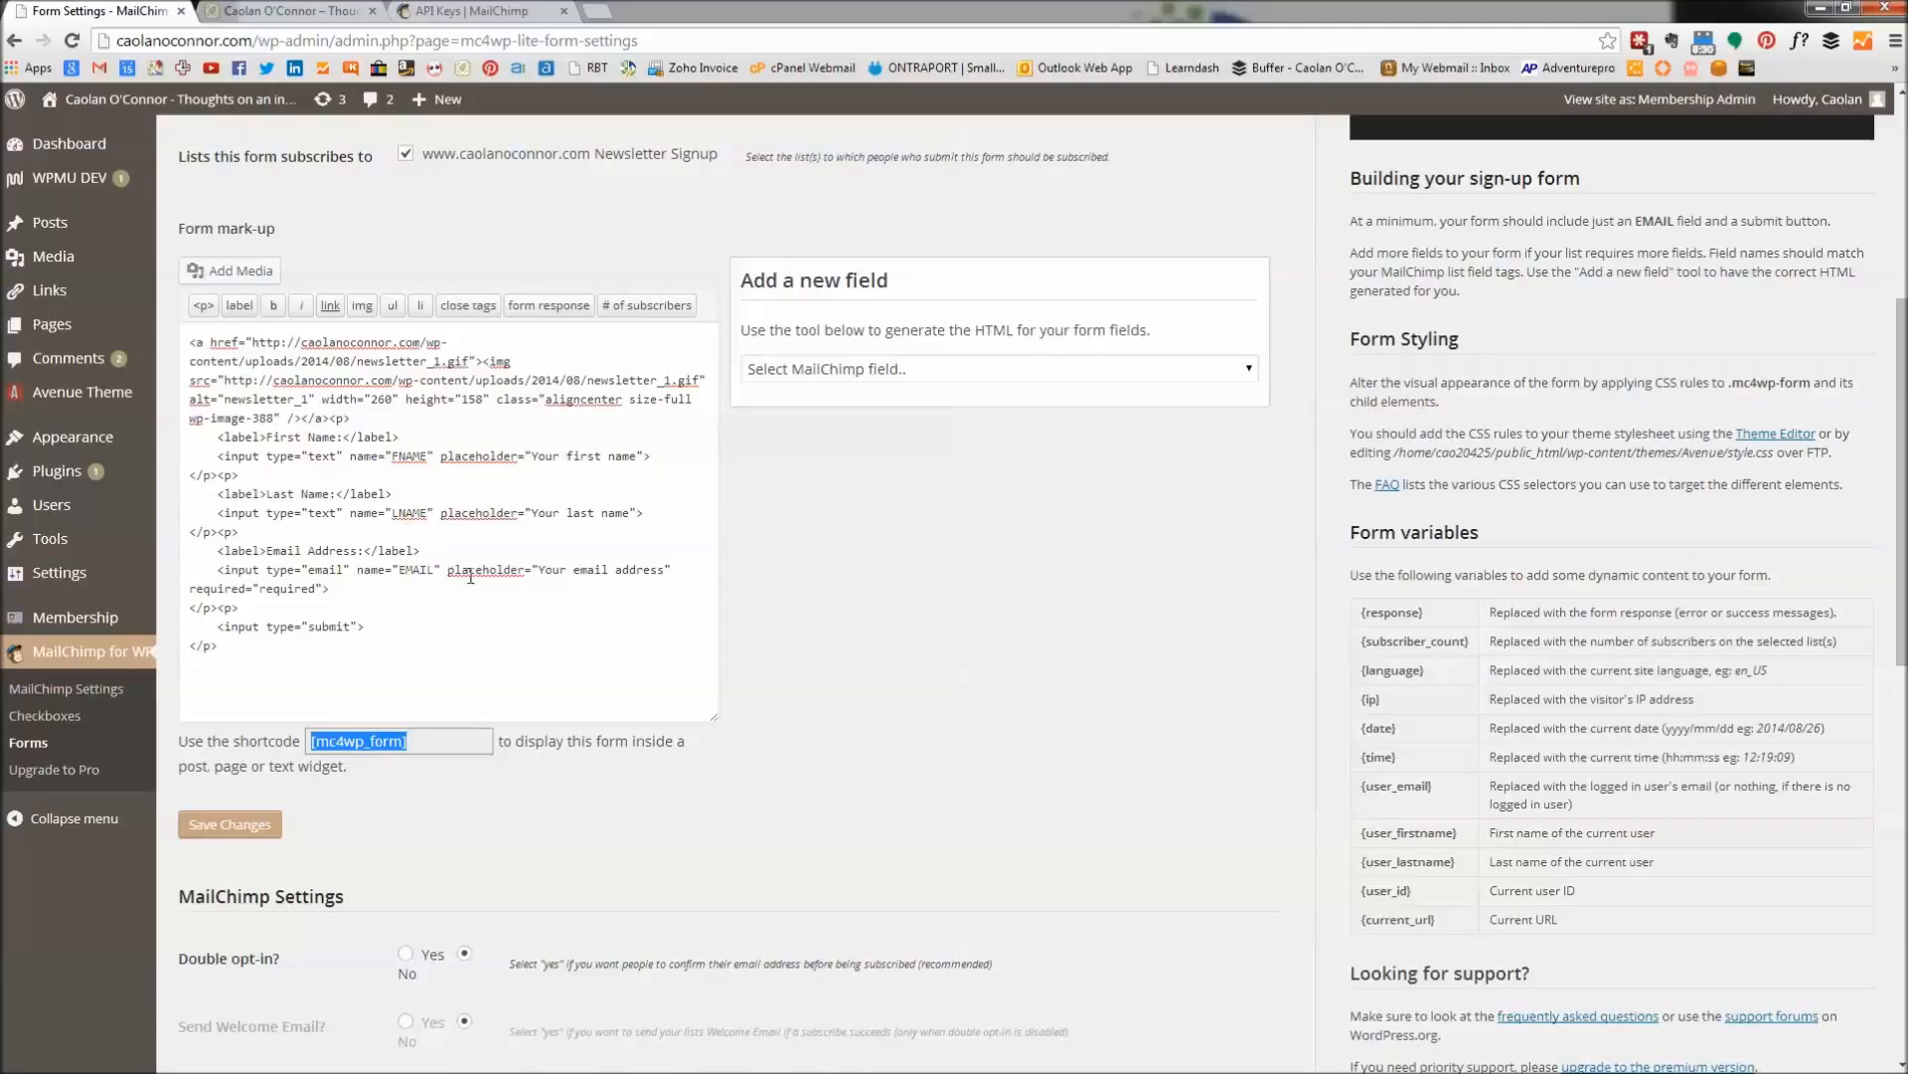
pyautogui.rightClick(360, 753)
pyautogui.click(399, 382)
pyautogui.click(311, 12)
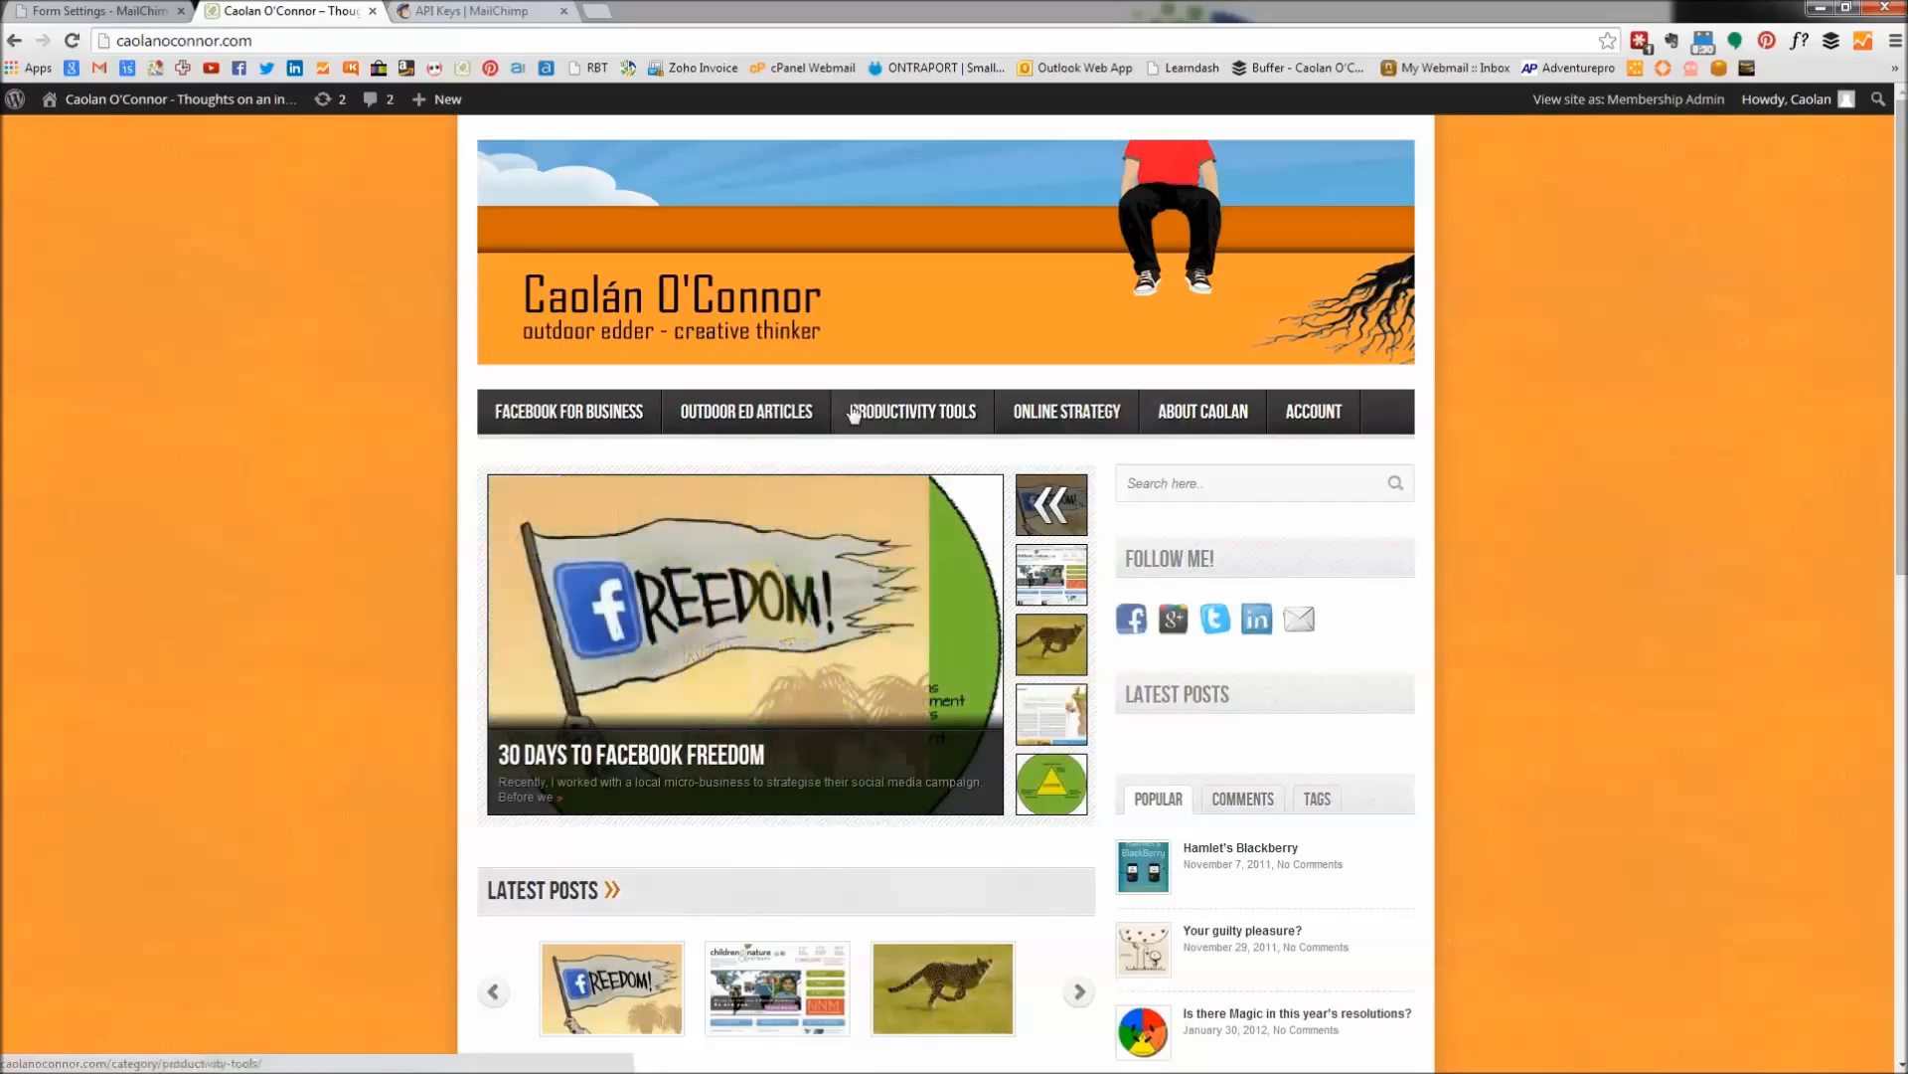
pyautogui.click(94, 11)
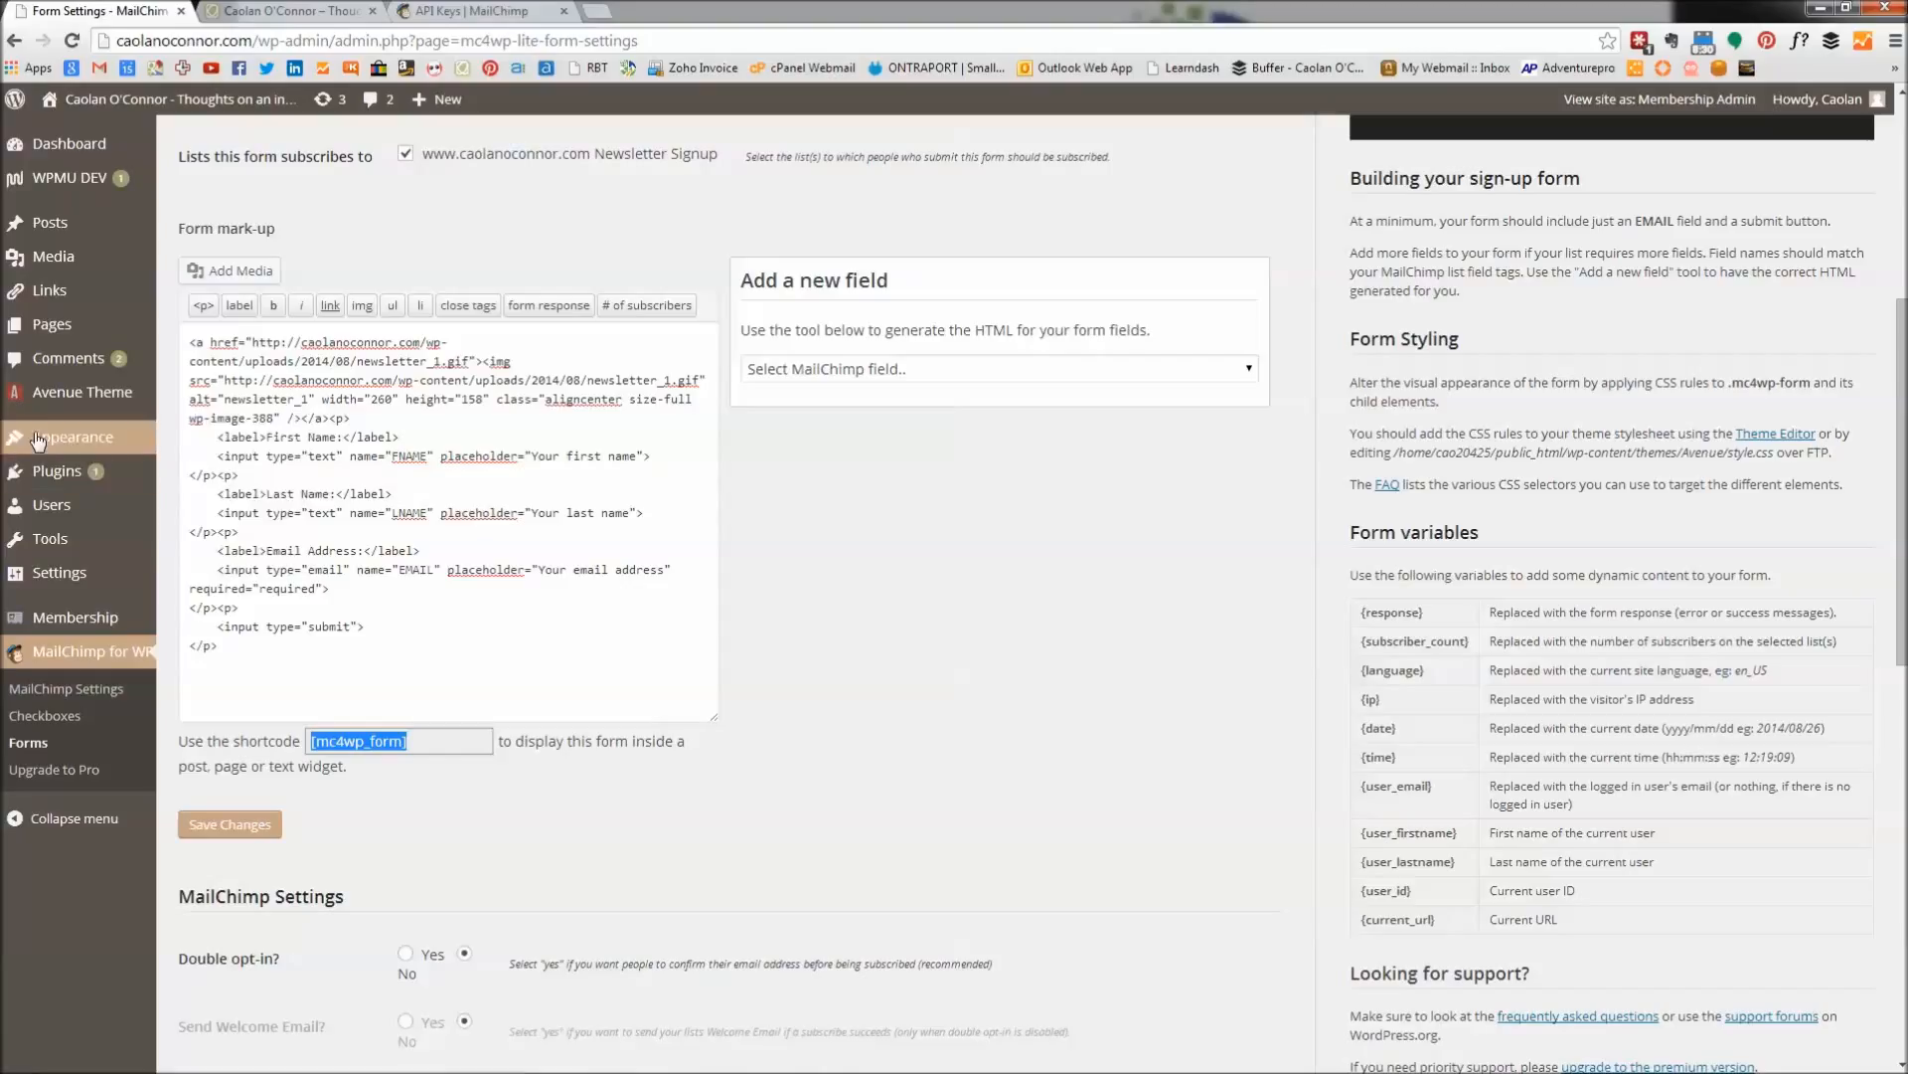
pyautogui.moveTo(41, 438)
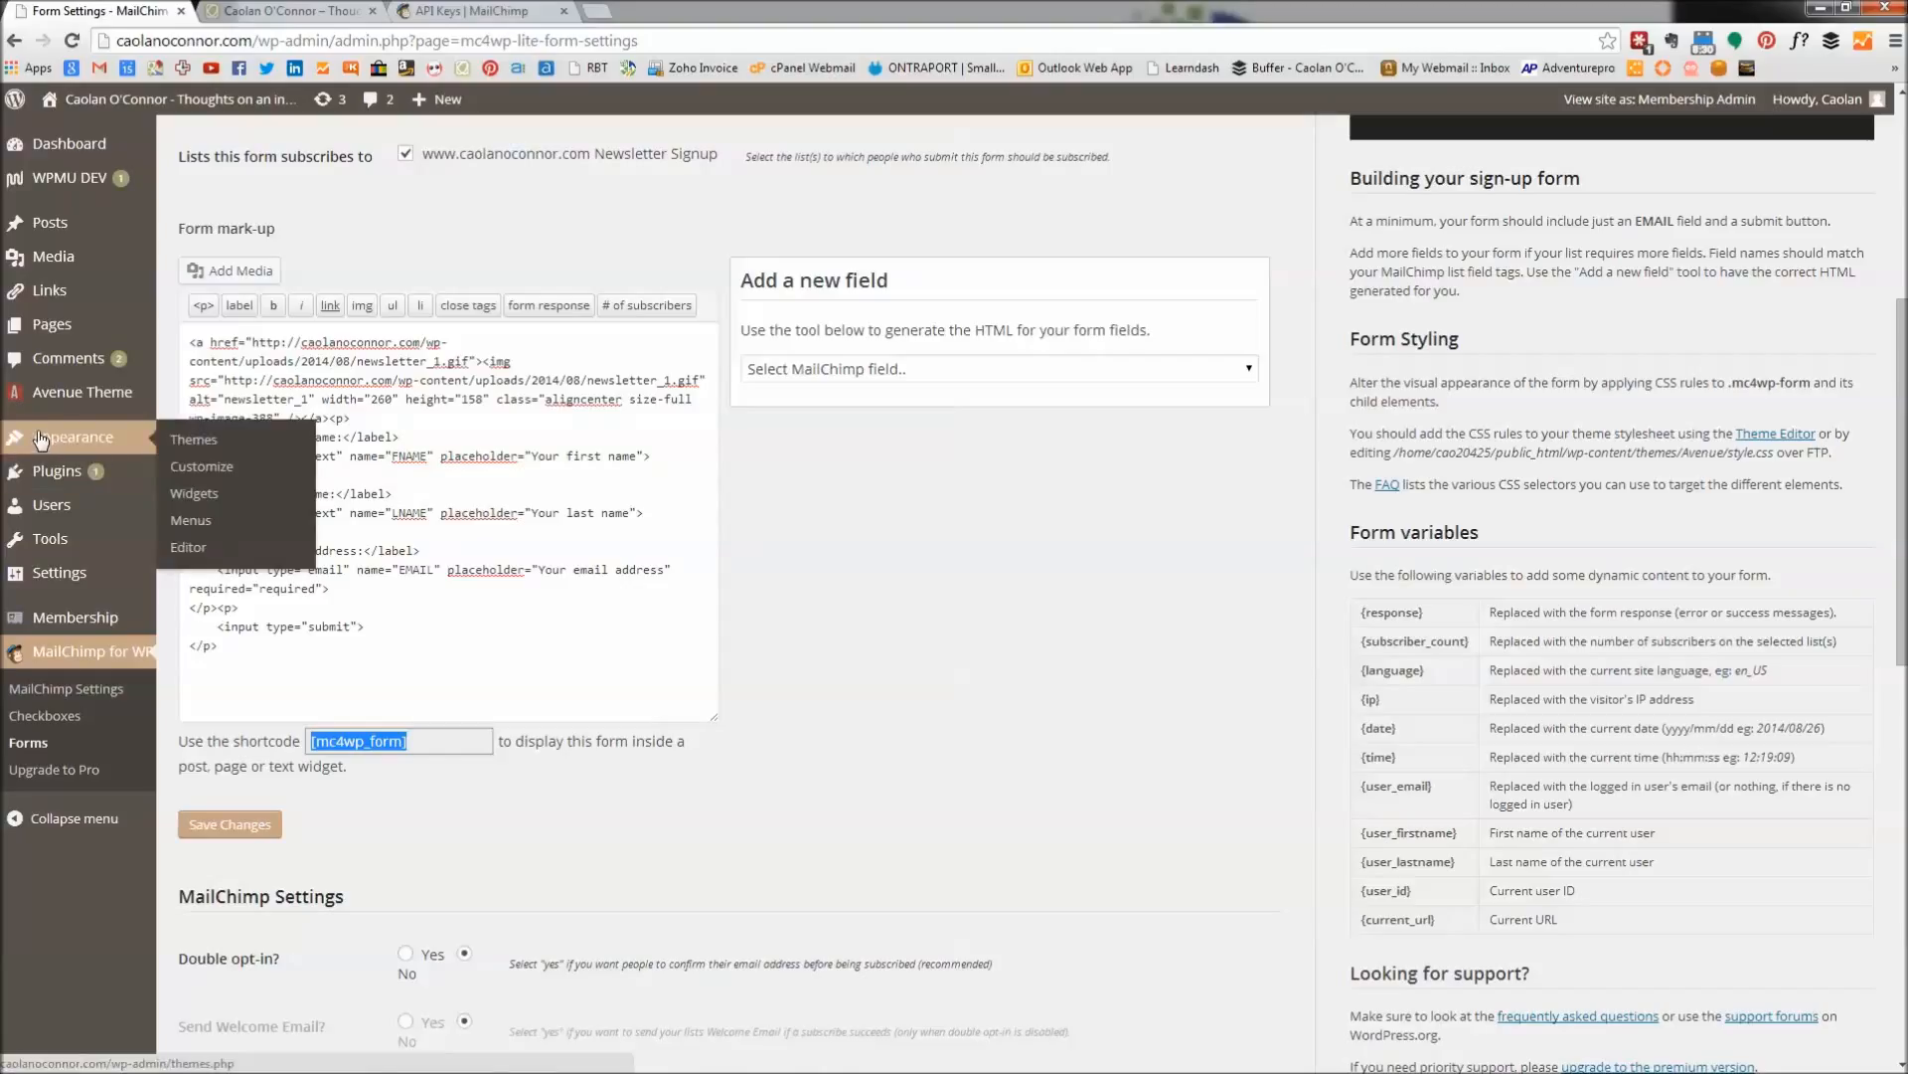
# Add a Text widget with the pasted [mc4wp_form] shortcode to the Sidebar, save it, and view the site.
pyautogui.click(195, 499)
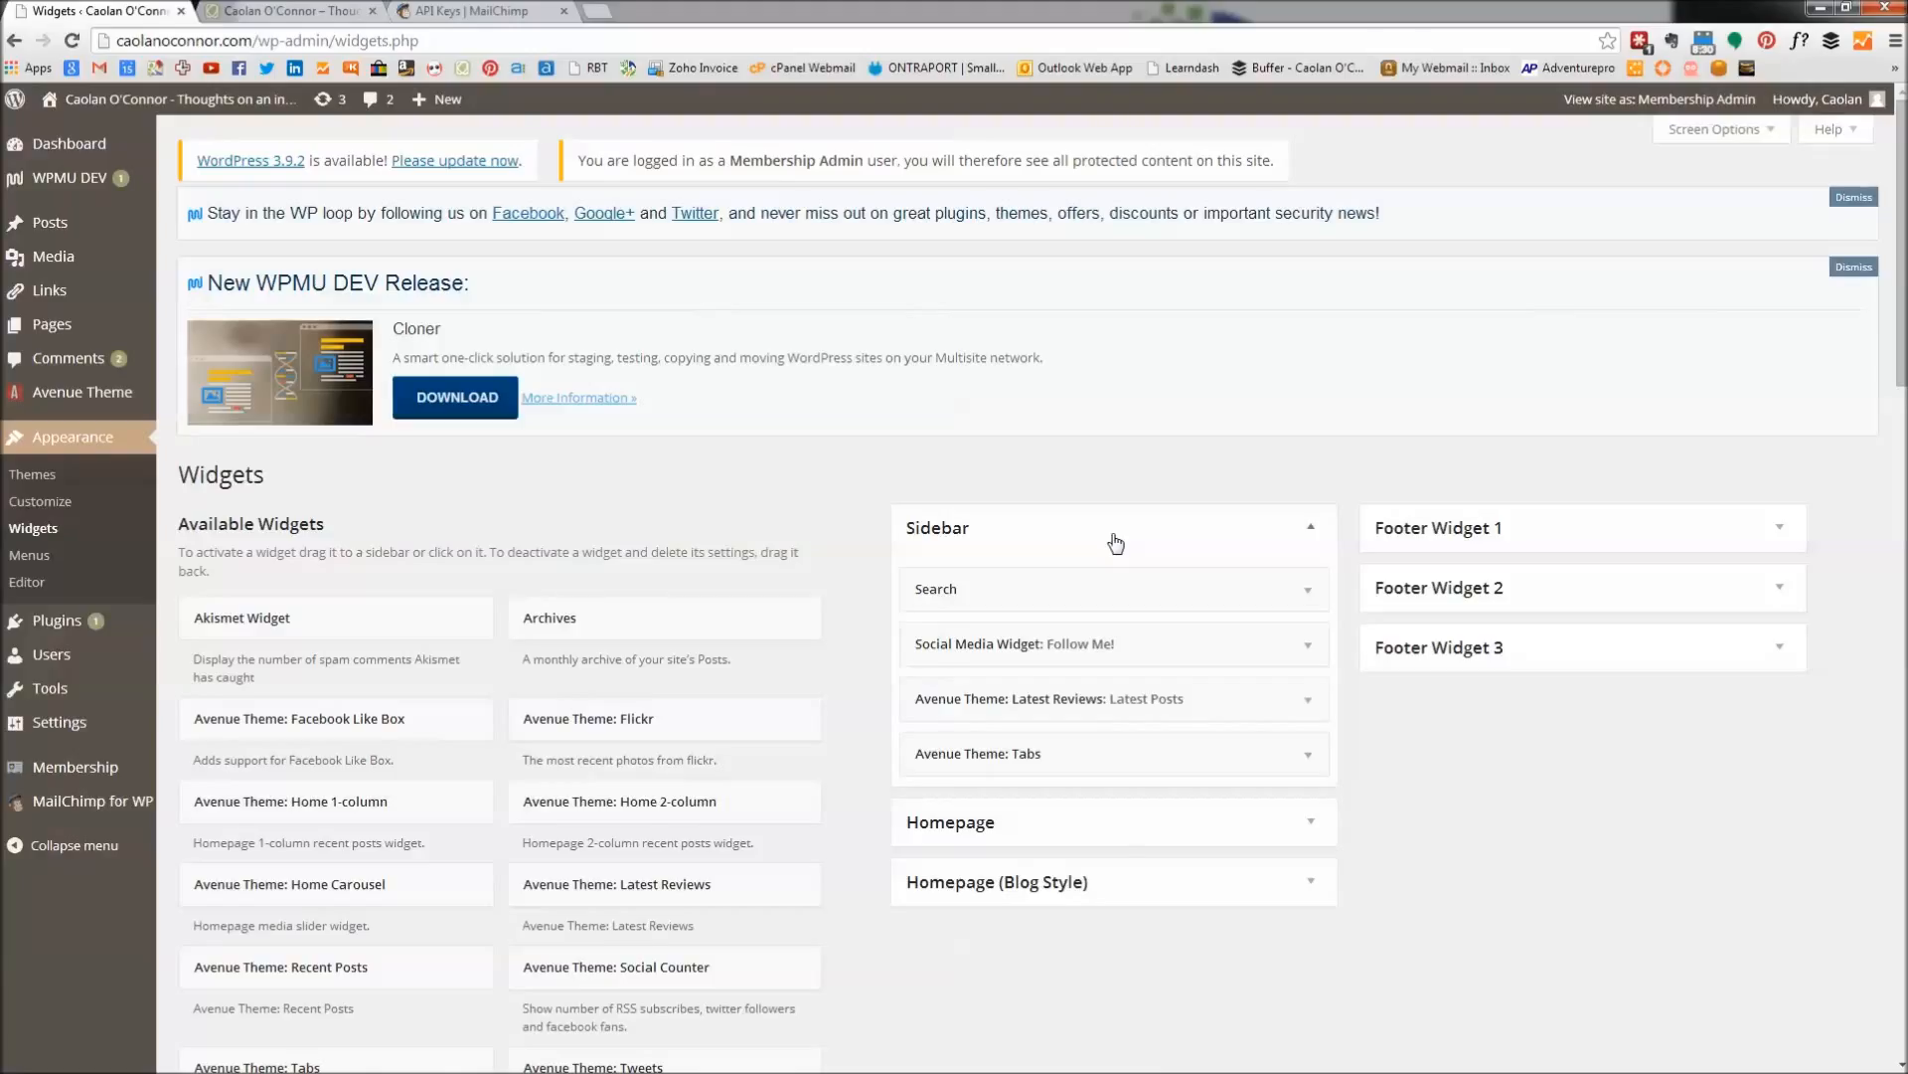
pyautogui.scroll(-2, 1113, 541)
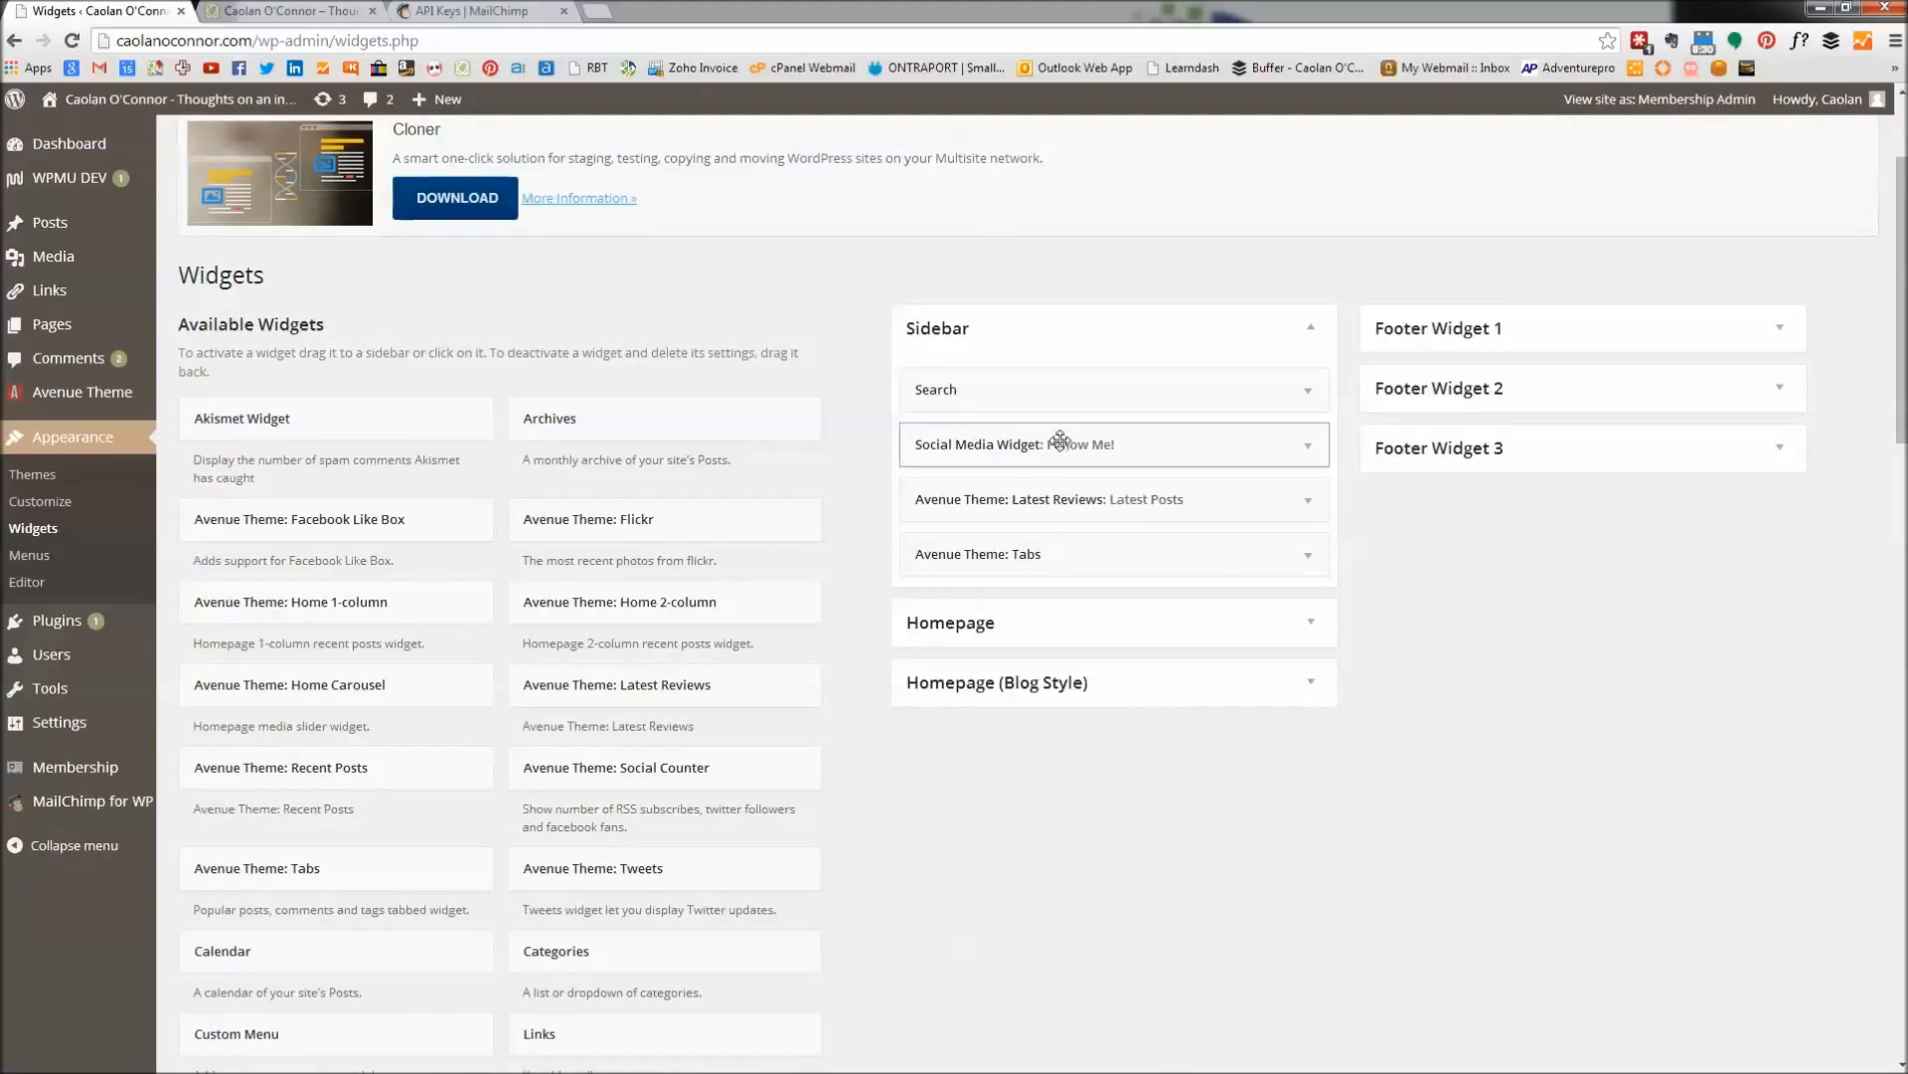
pyautogui.scroll(-8, 638, 693)
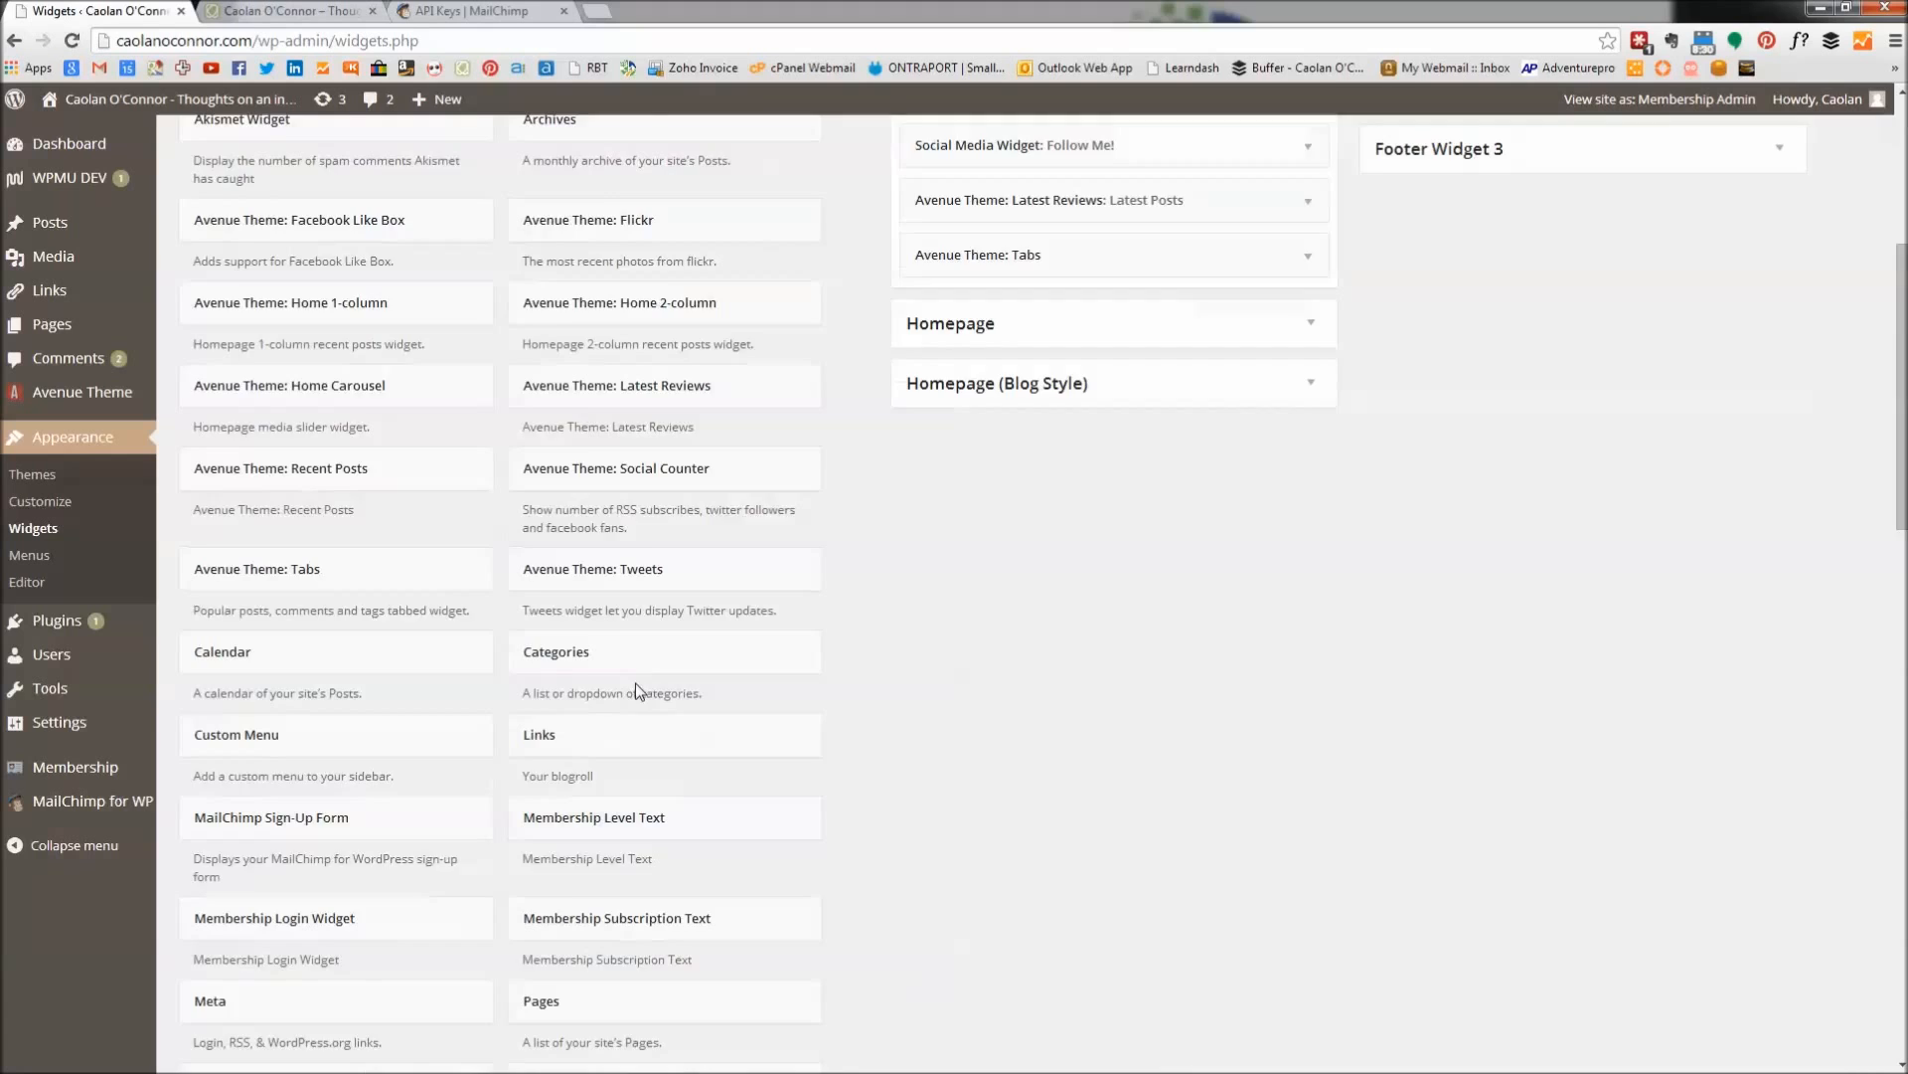
pyautogui.moveTo(365, 835); pyautogui.dragTo(988, 401)
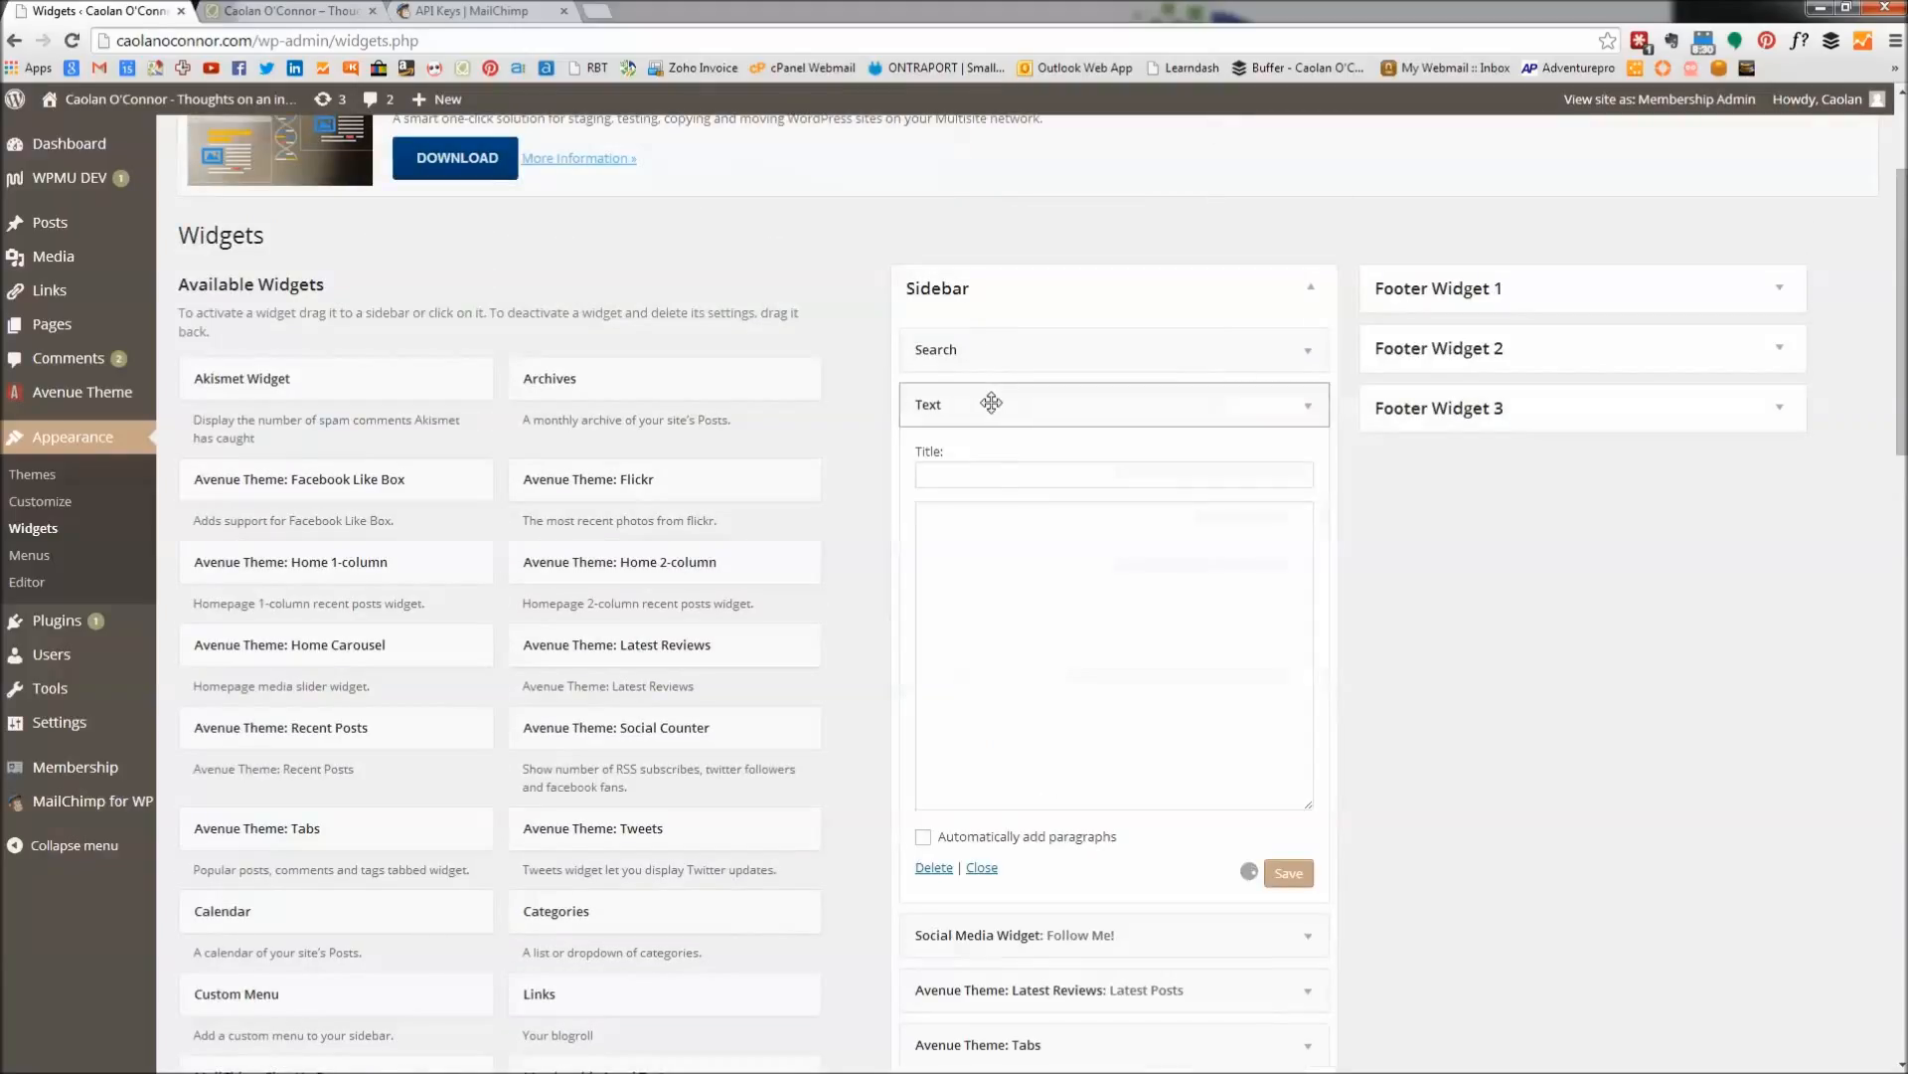
pyautogui.rightClick(954, 538)
pyautogui.click(1023, 660)
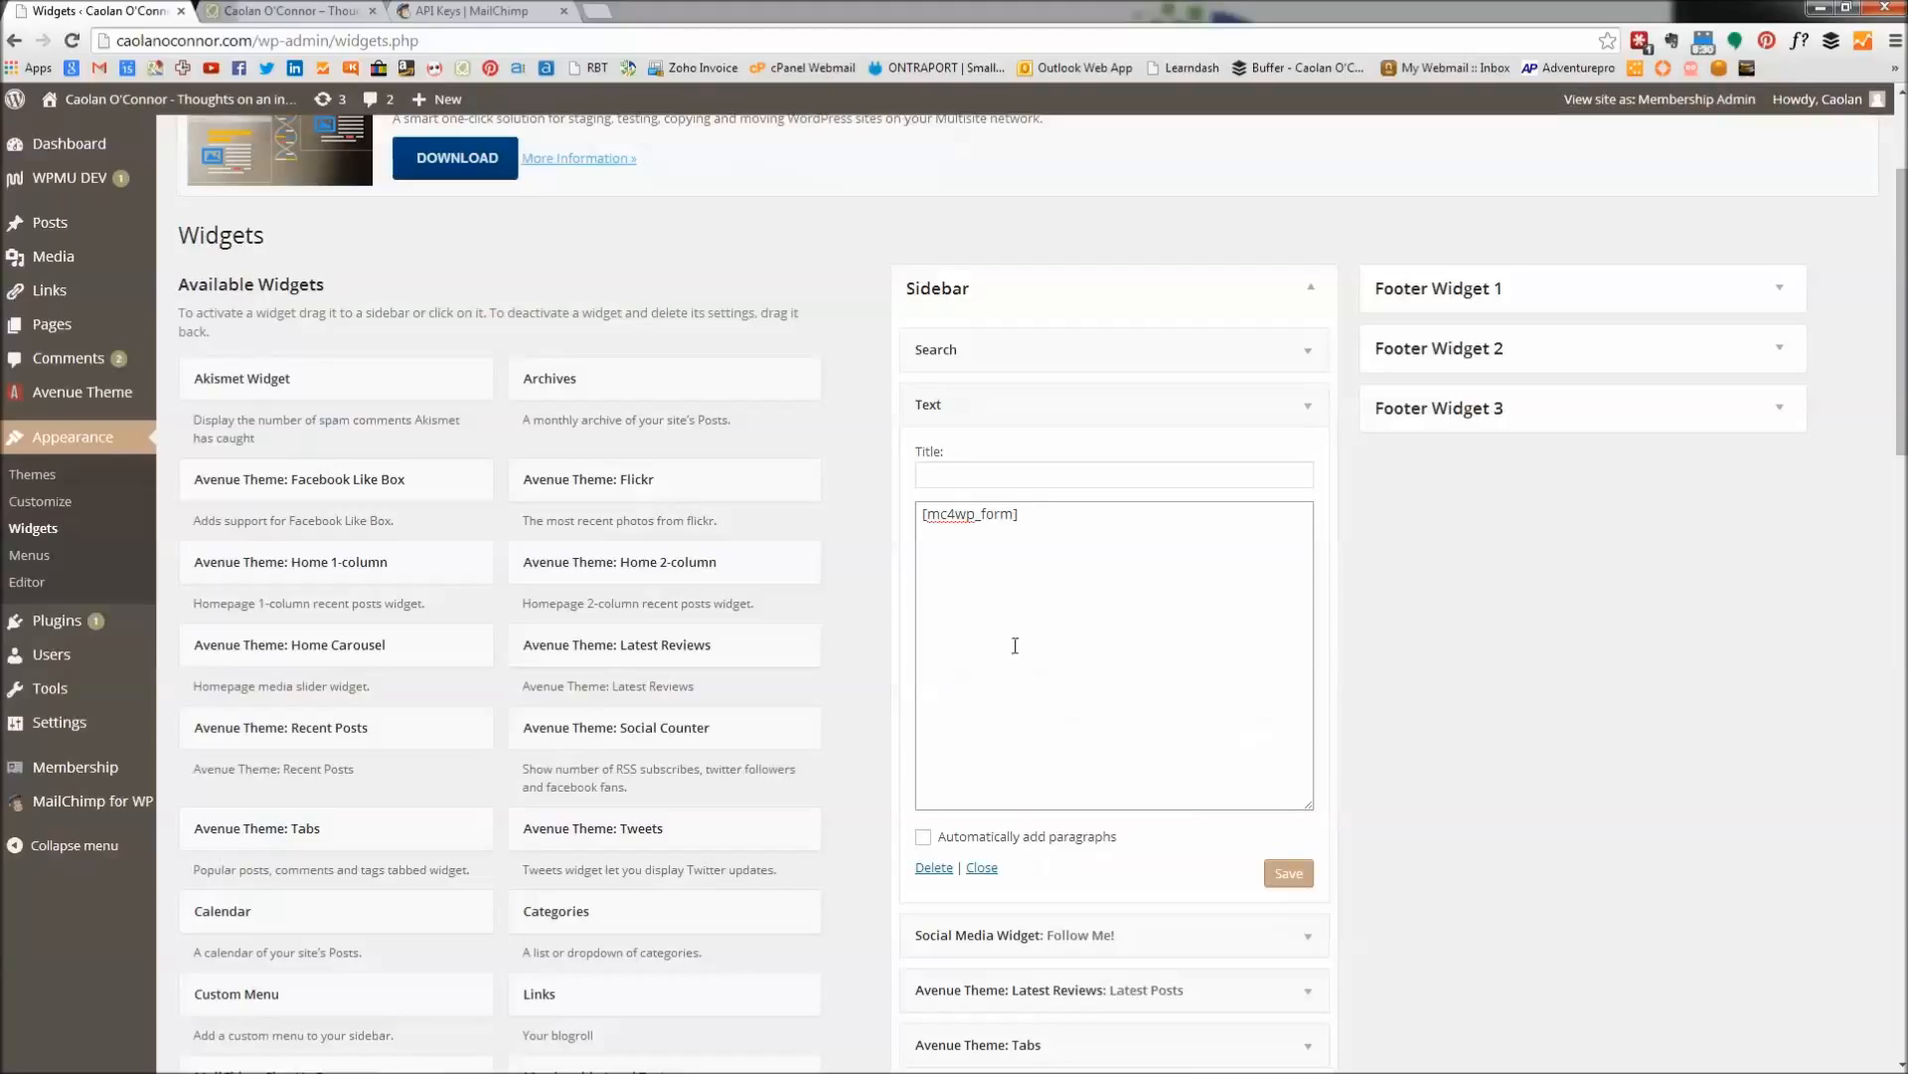
pyautogui.click(1294, 874)
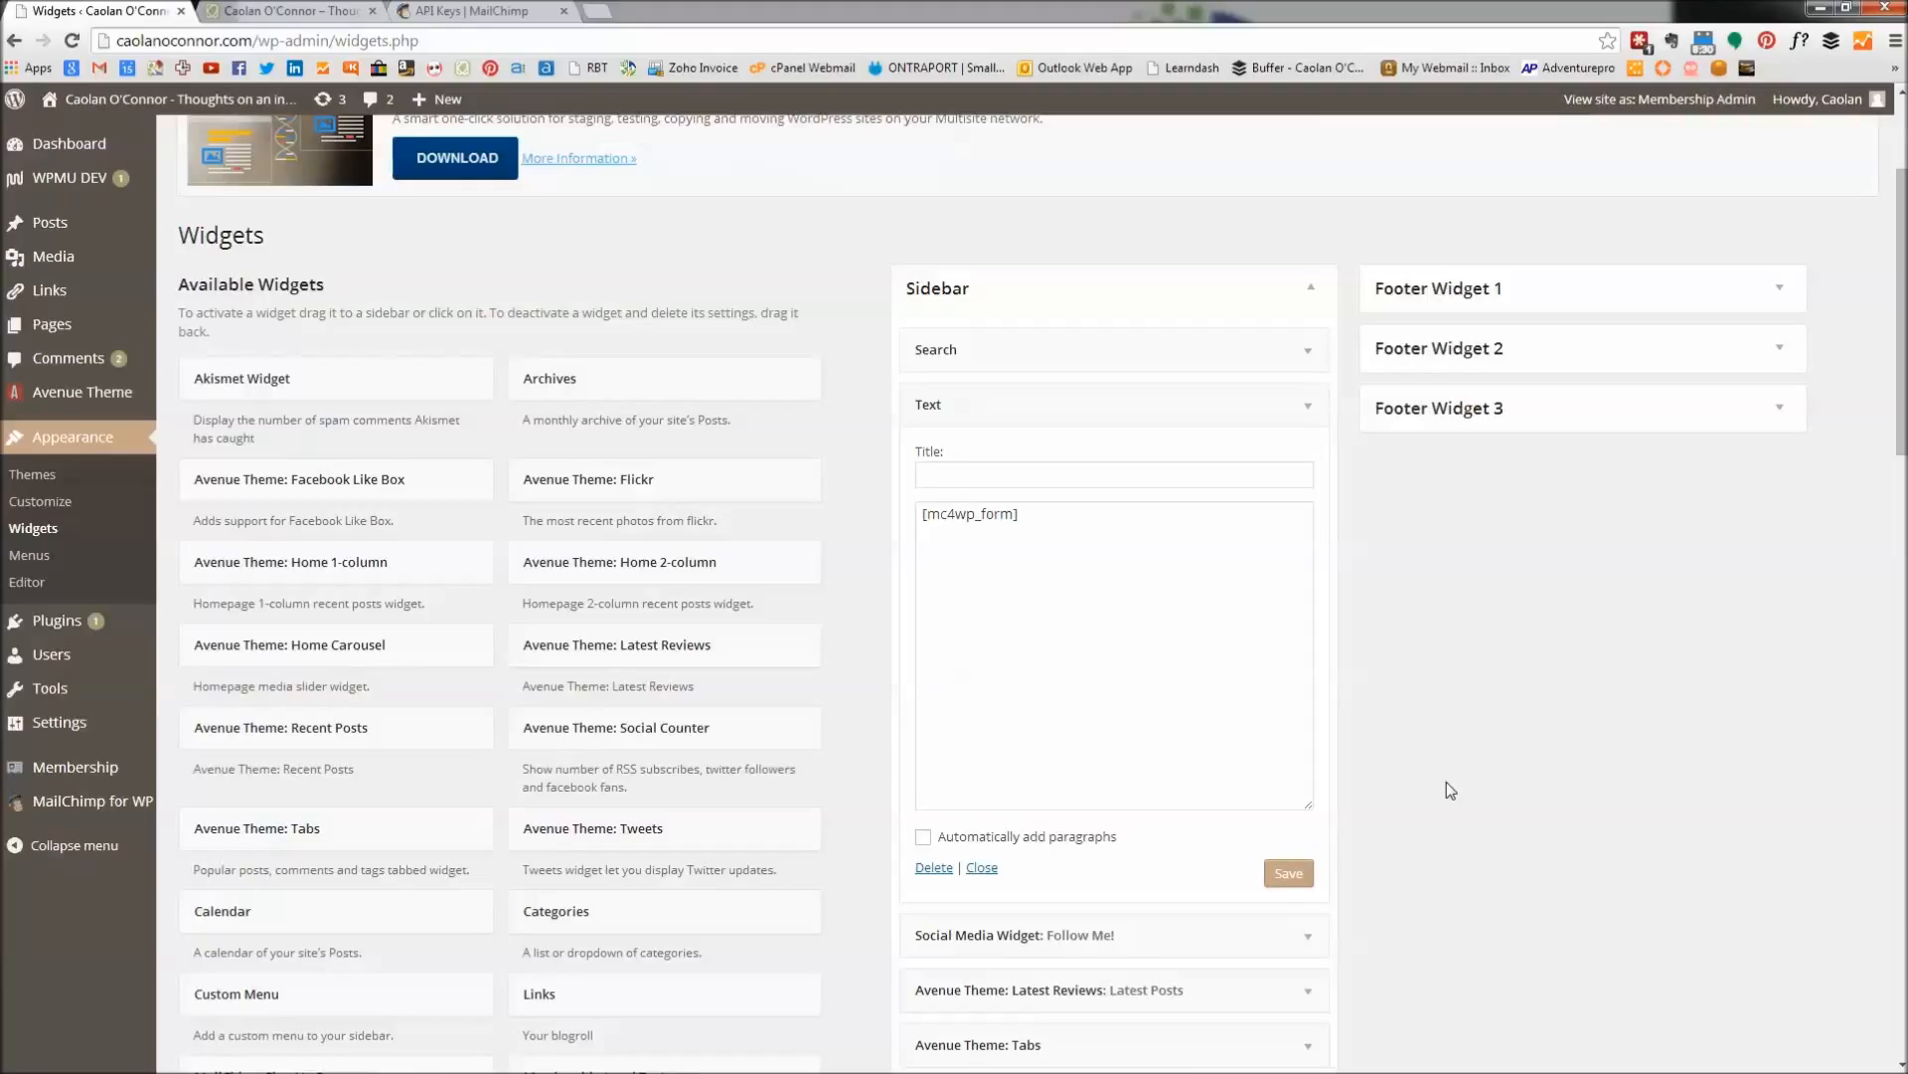
pyautogui.click(289, 19)
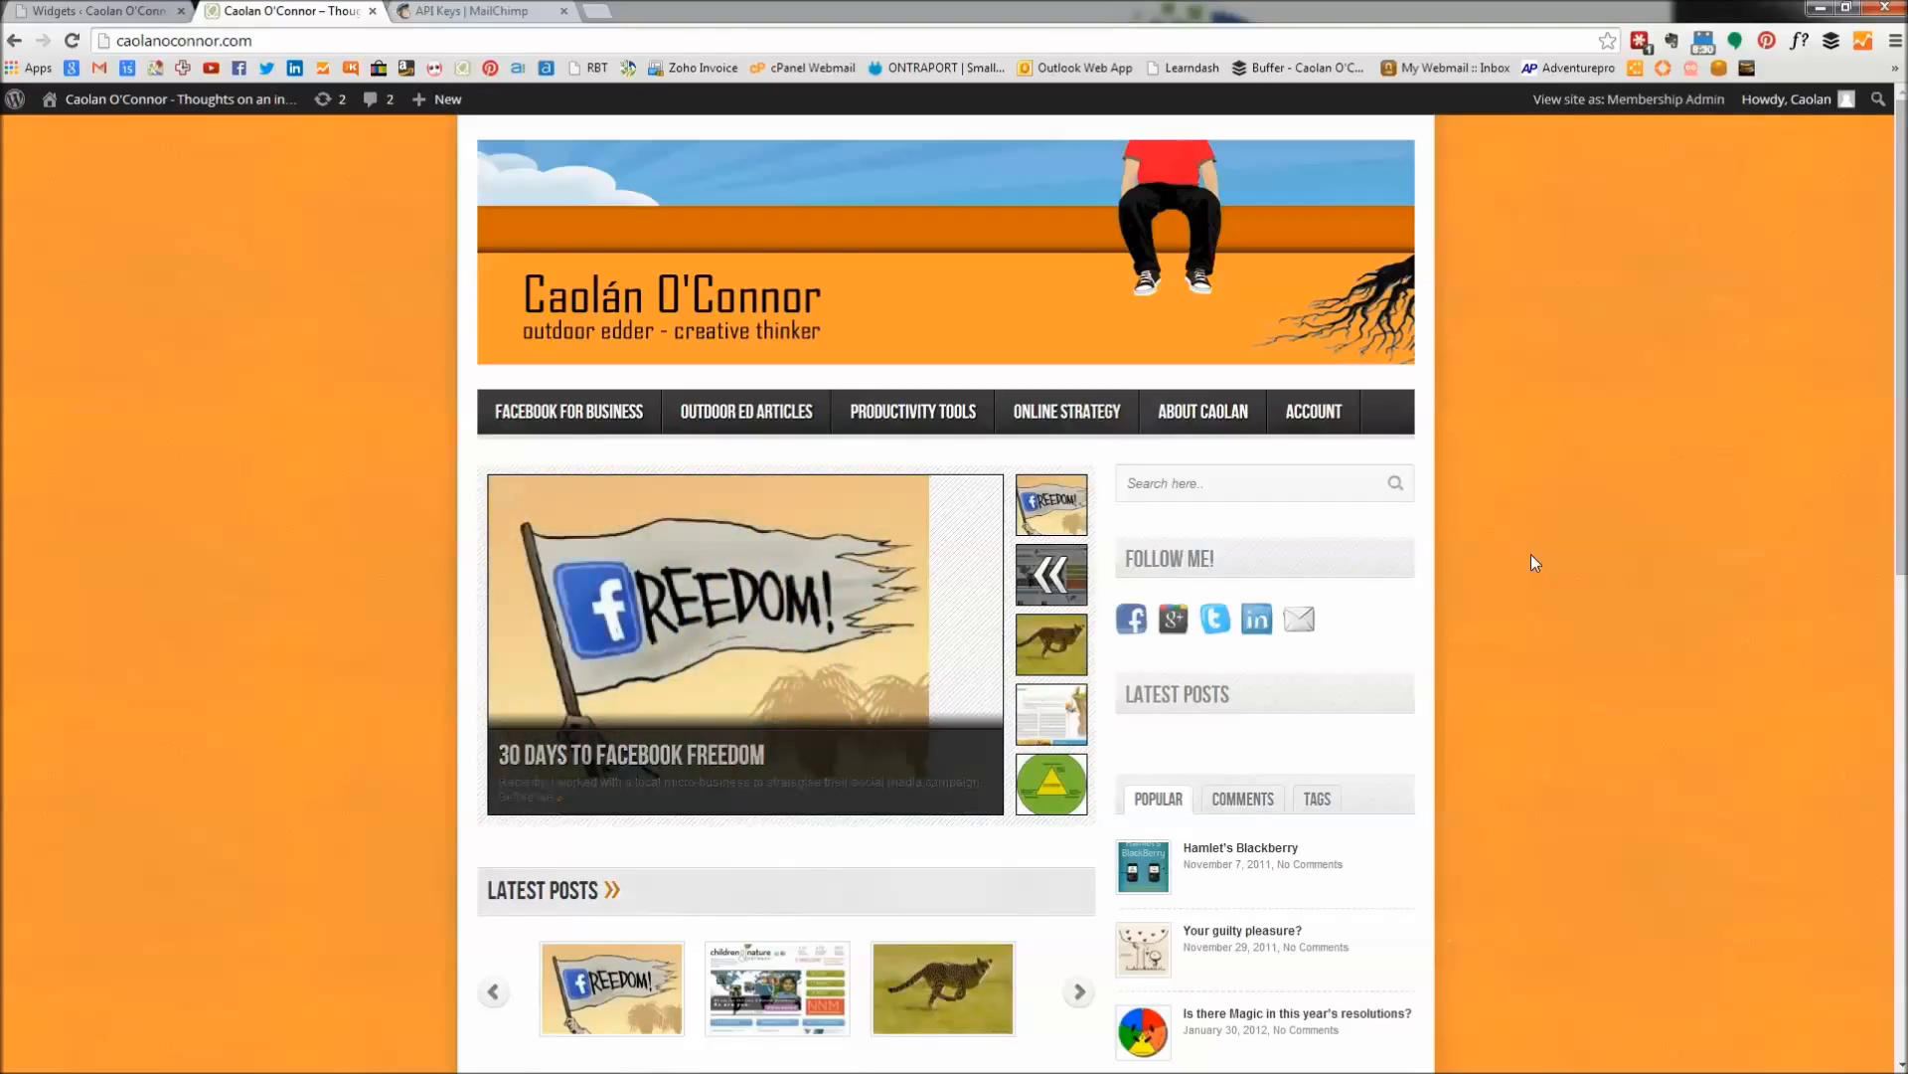
# Reload the homepage and submit the empty sidebar form to test validation.
pyautogui.press('F5')
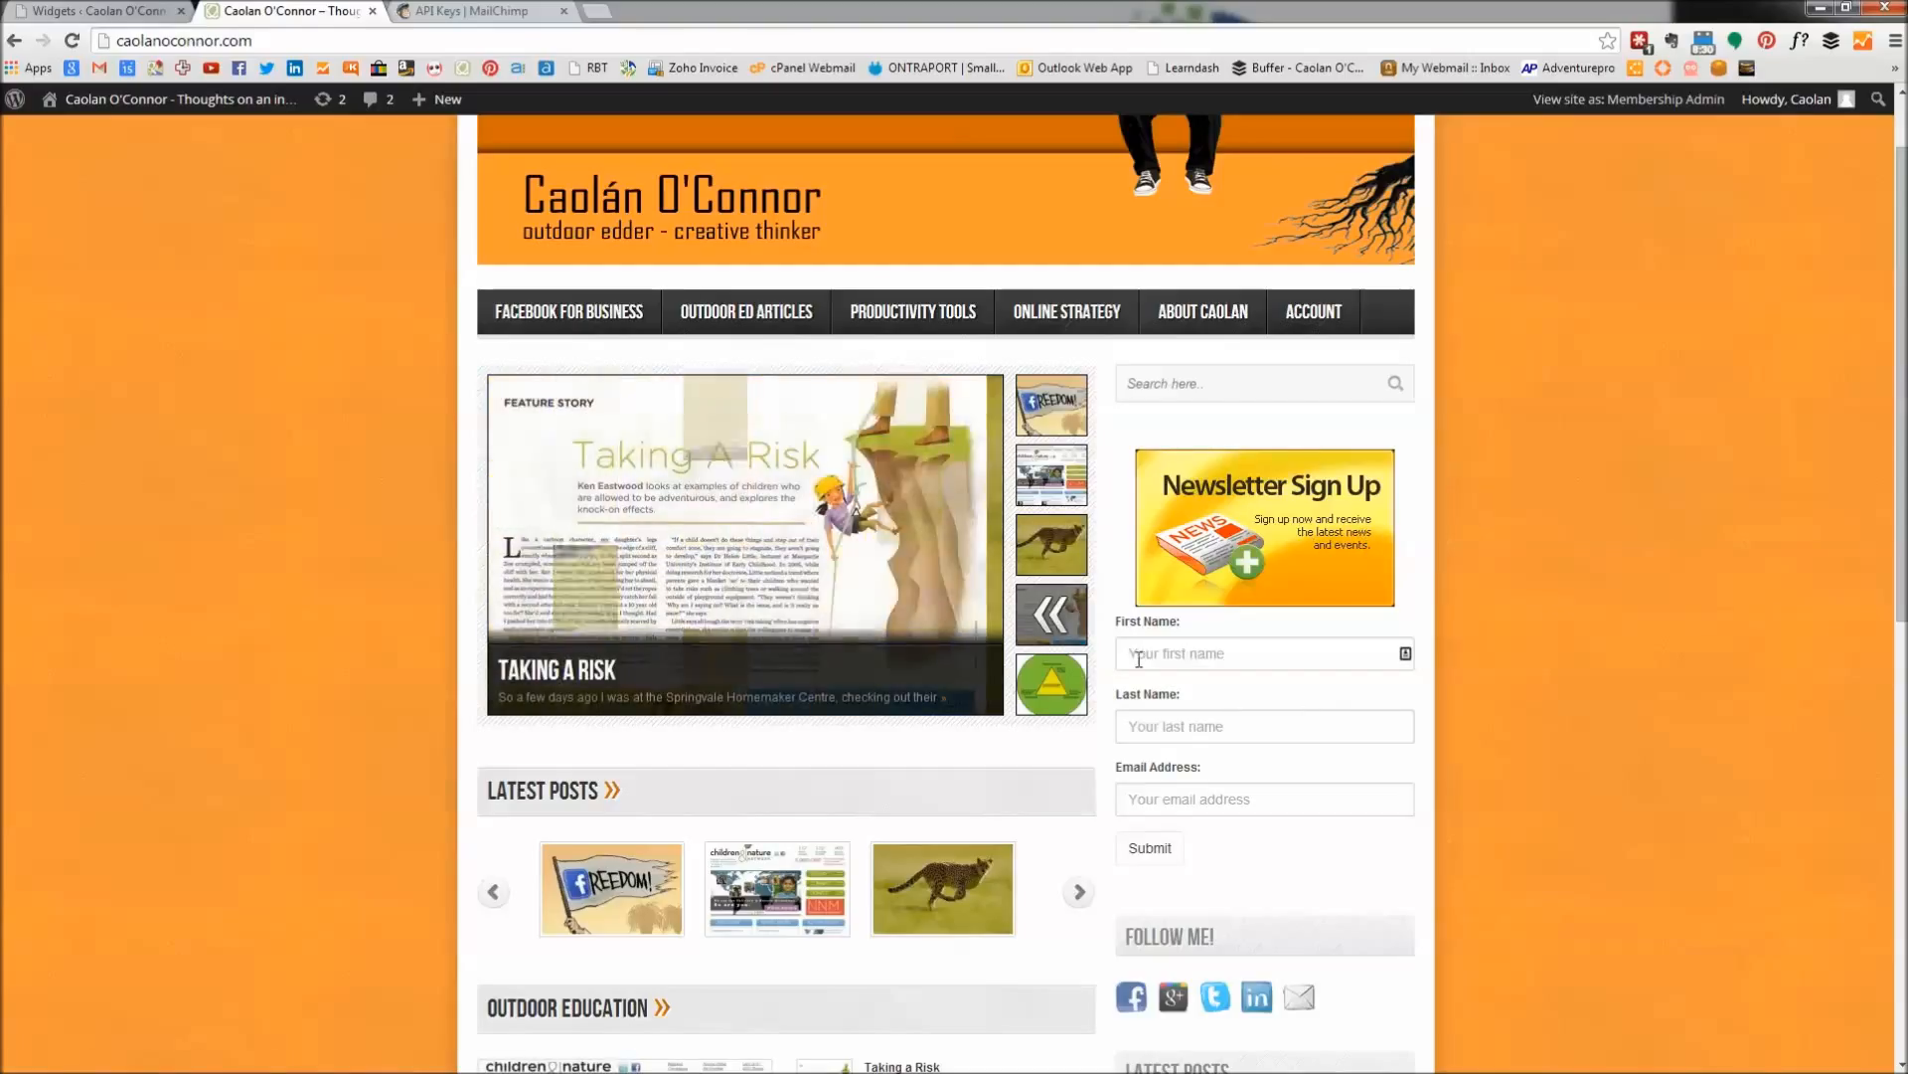
pyautogui.click(1168, 726)
pyautogui.click(1177, 799)
pyautogui.click(1148, 847)
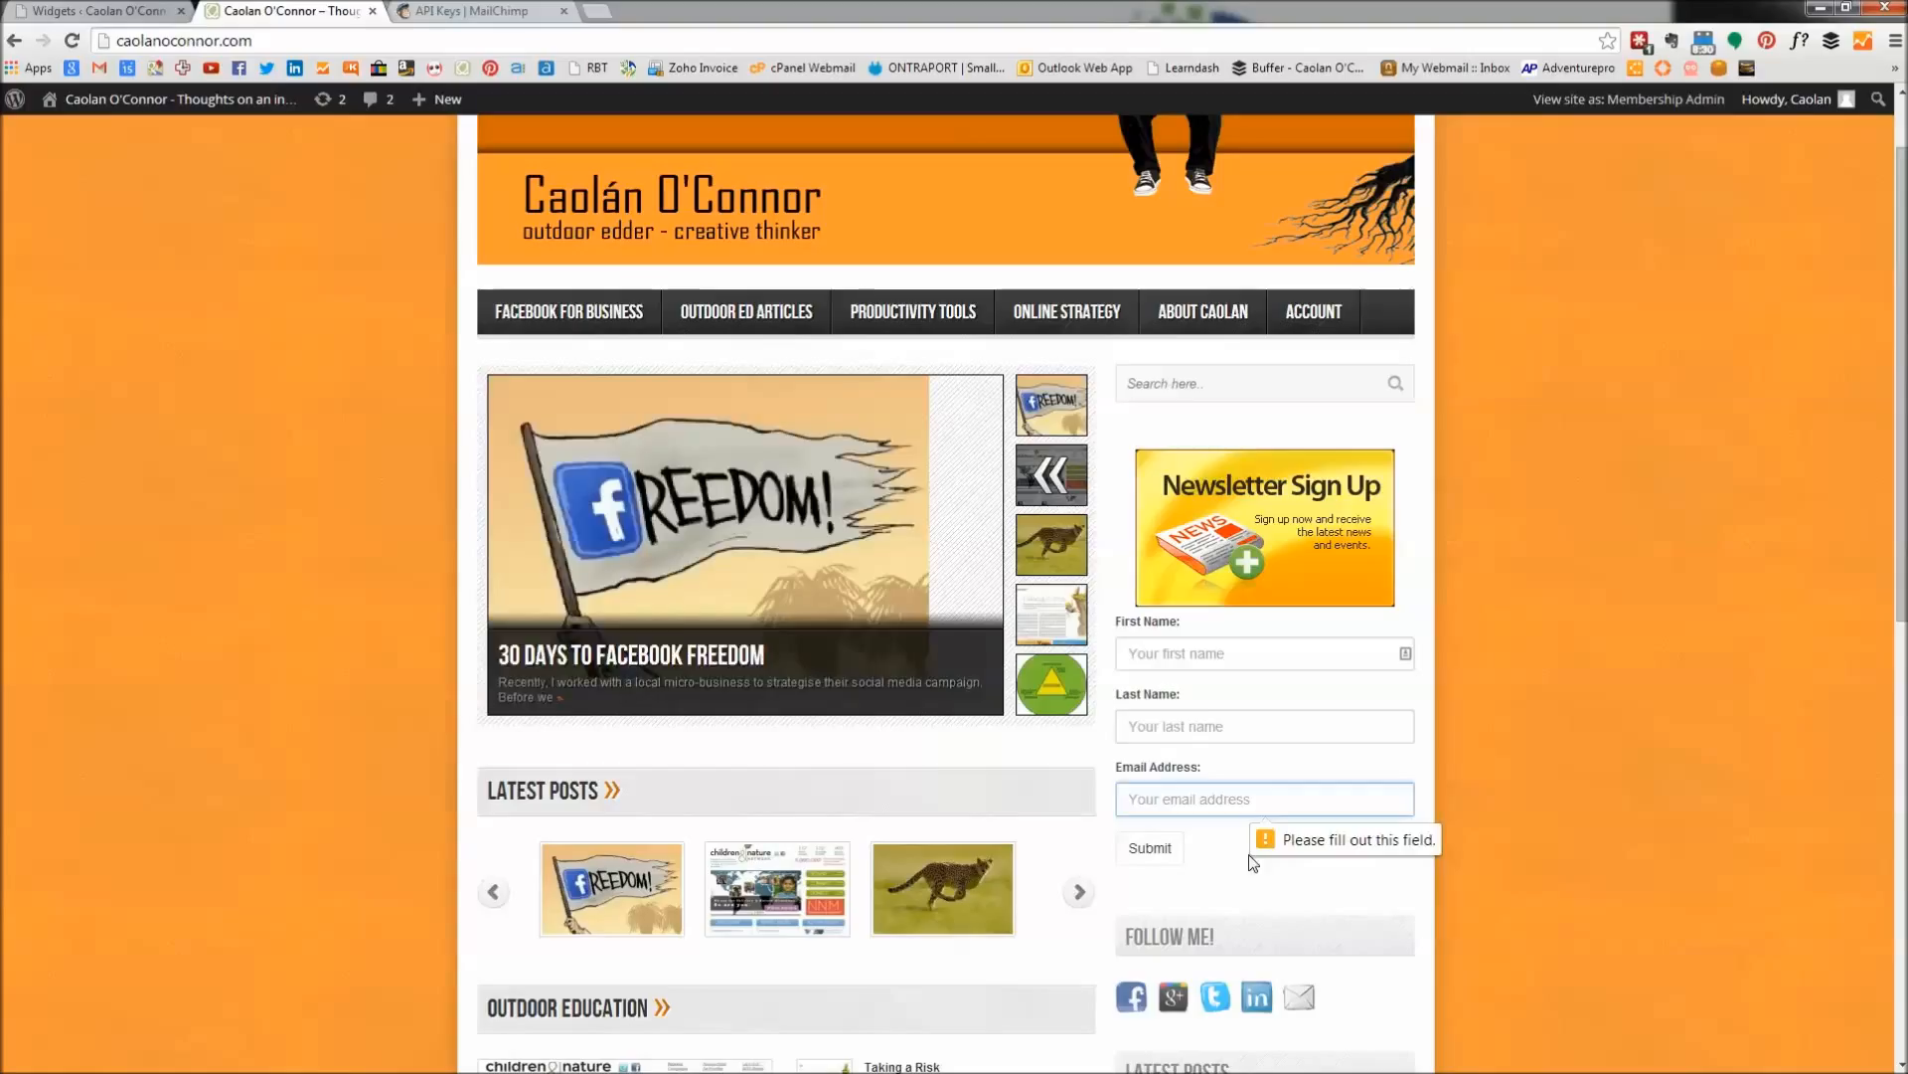
# Fill in a test first name, last name and email address, then submit to reach the thank-you page.
pyautogui.click(1187, 660)
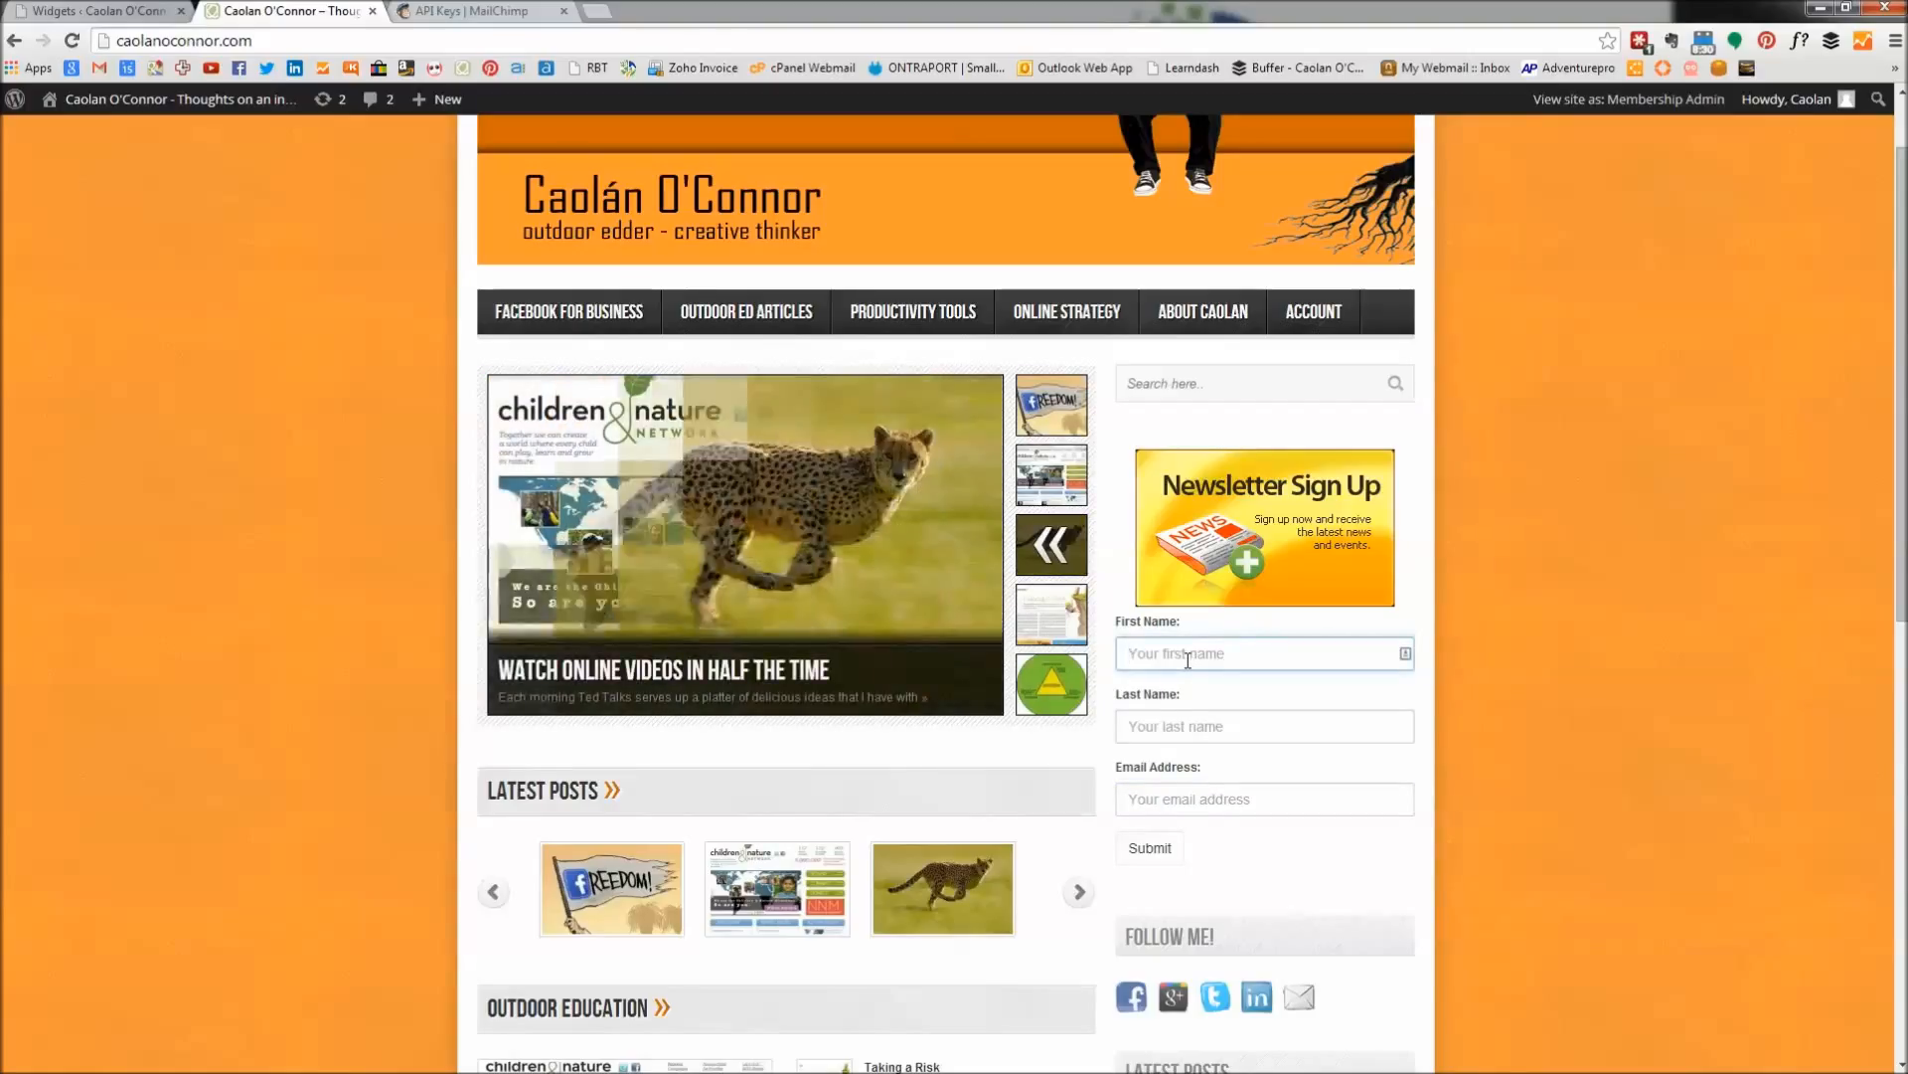
pyautogui.press('Tab')
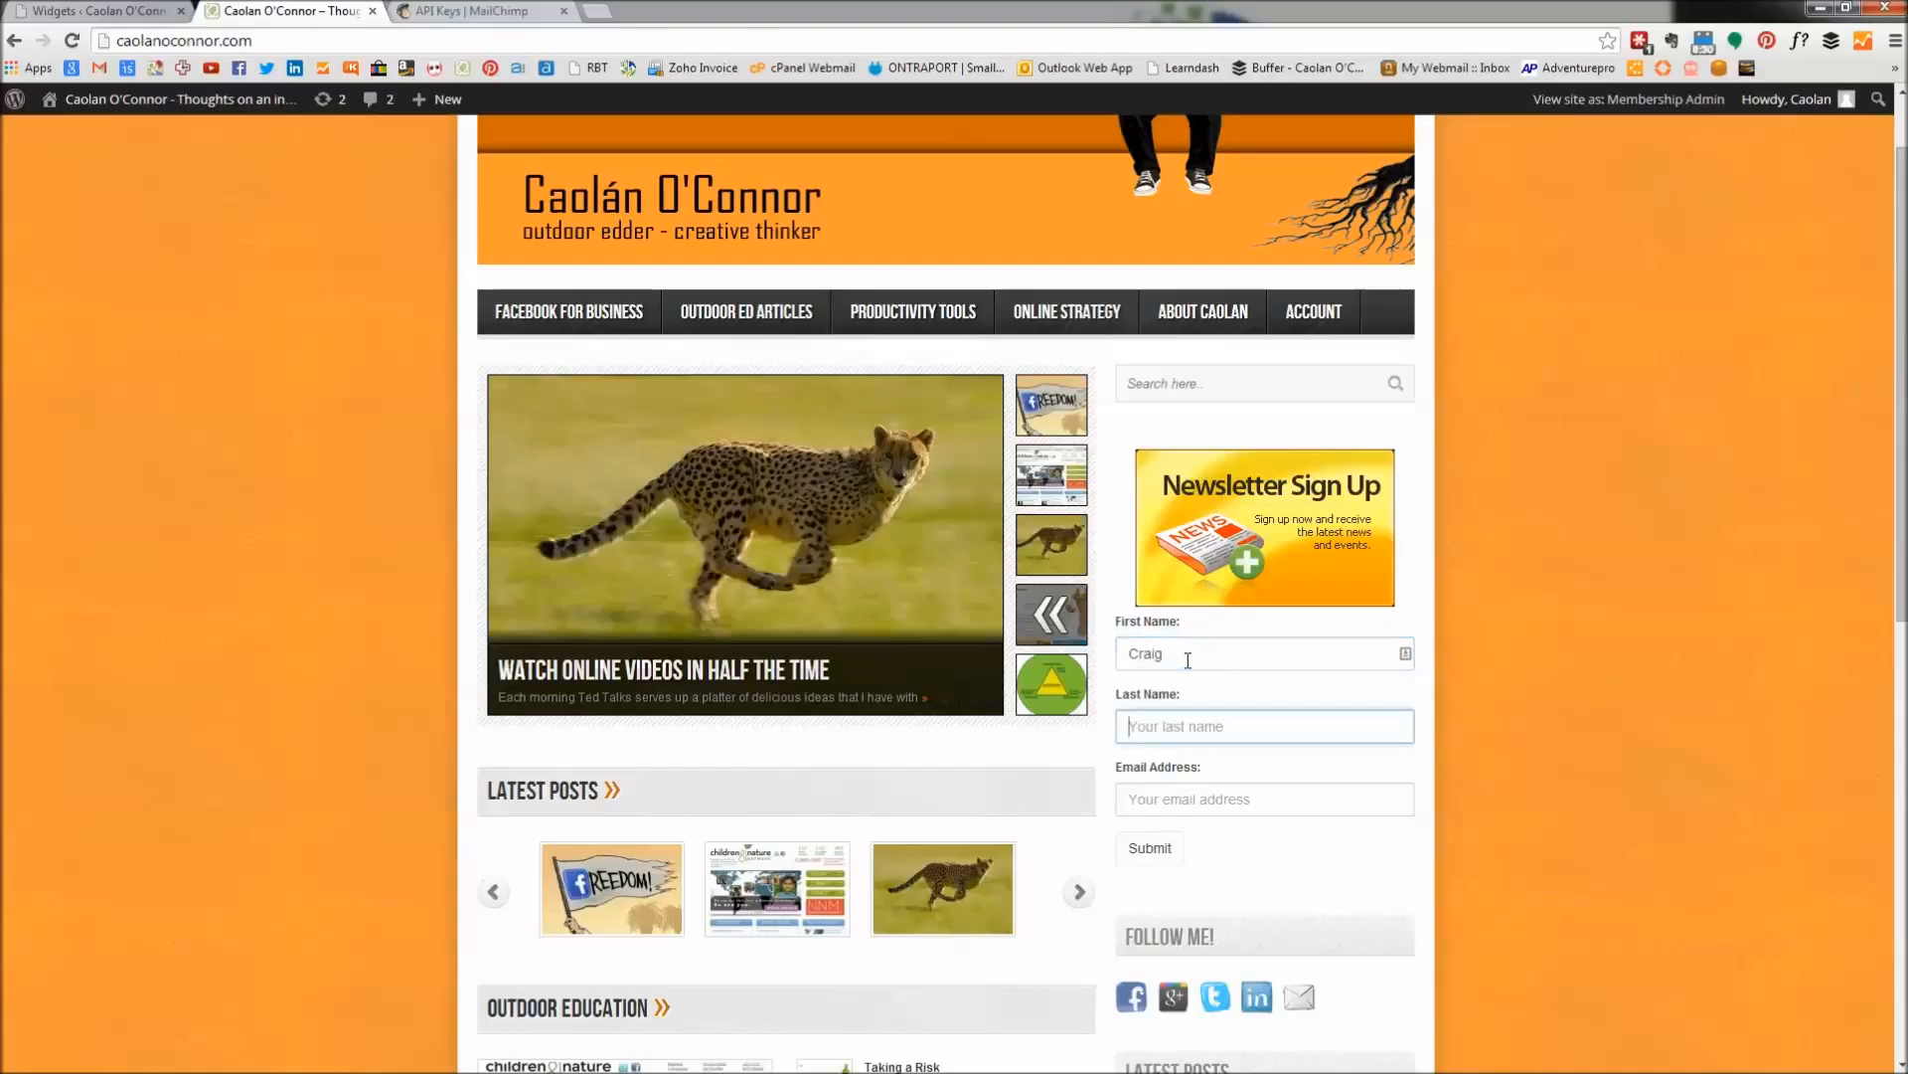
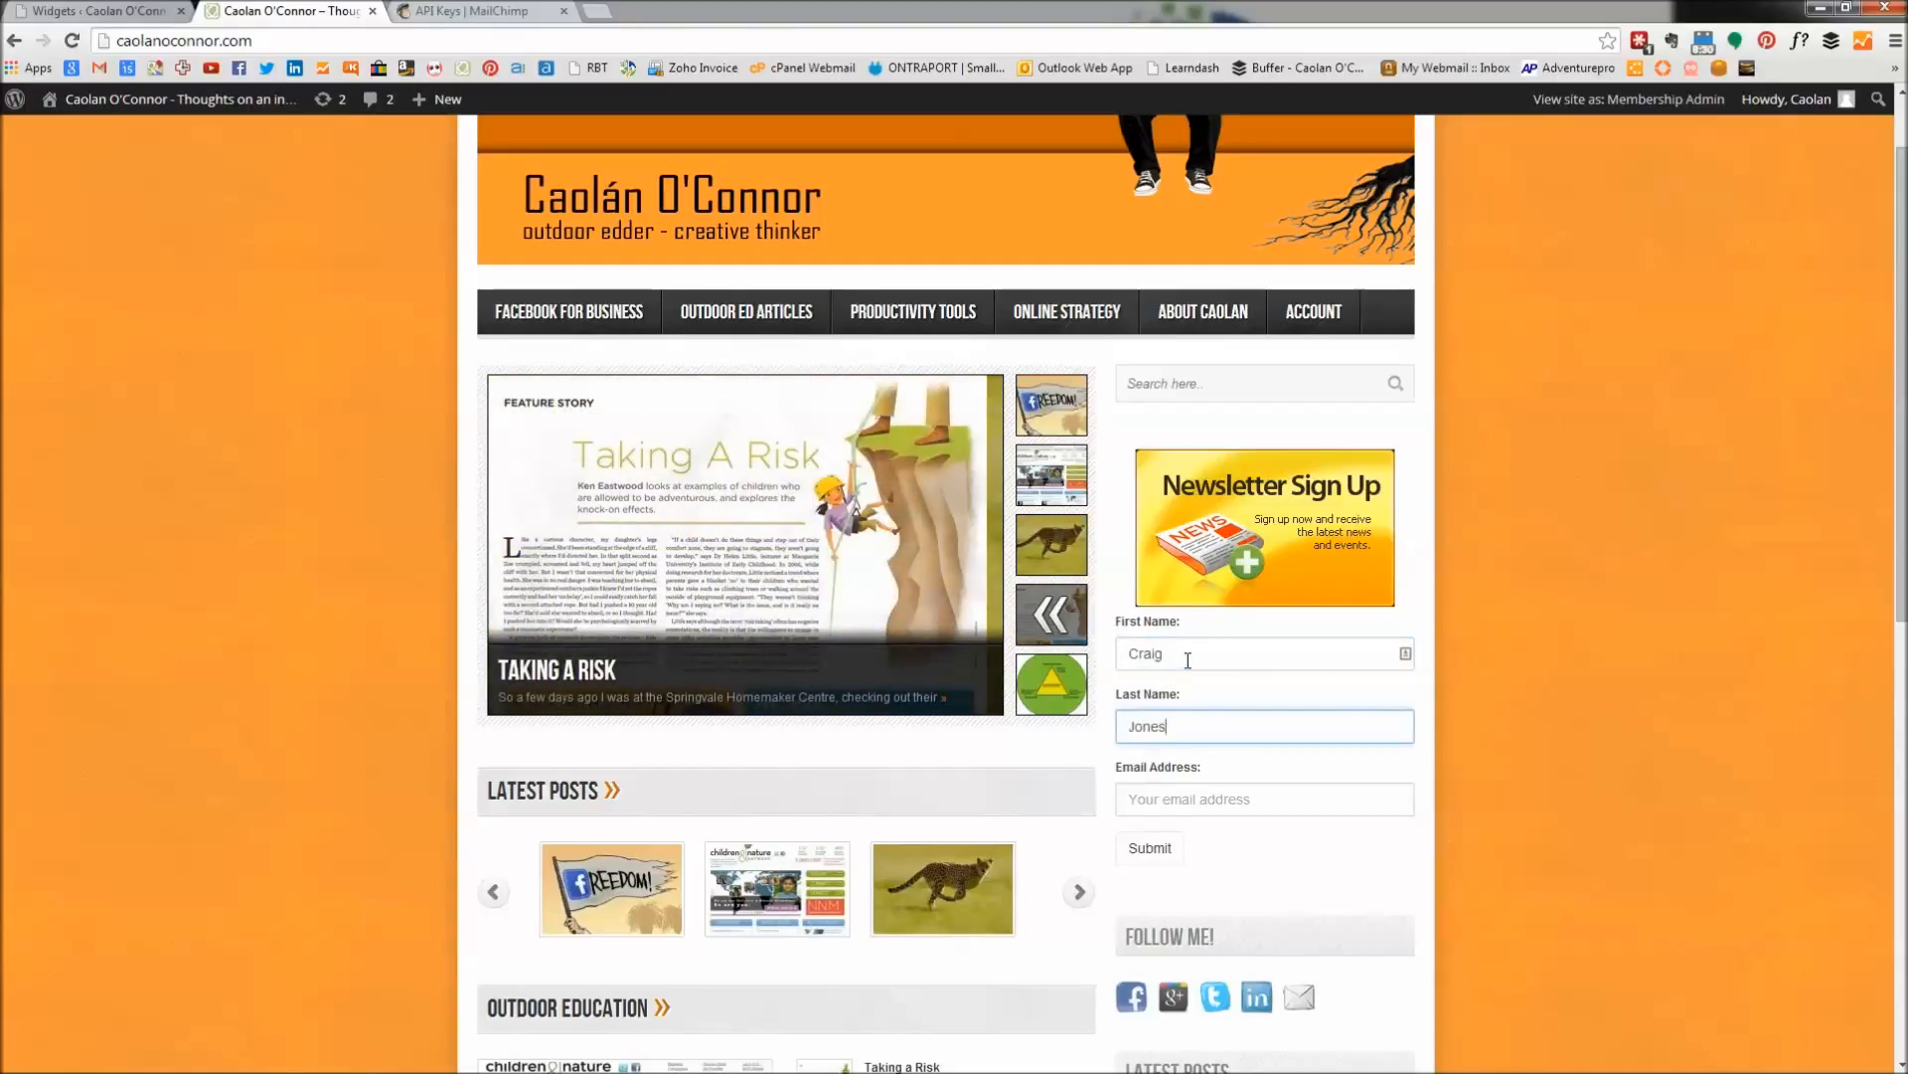
pyautogui.press('Tab')
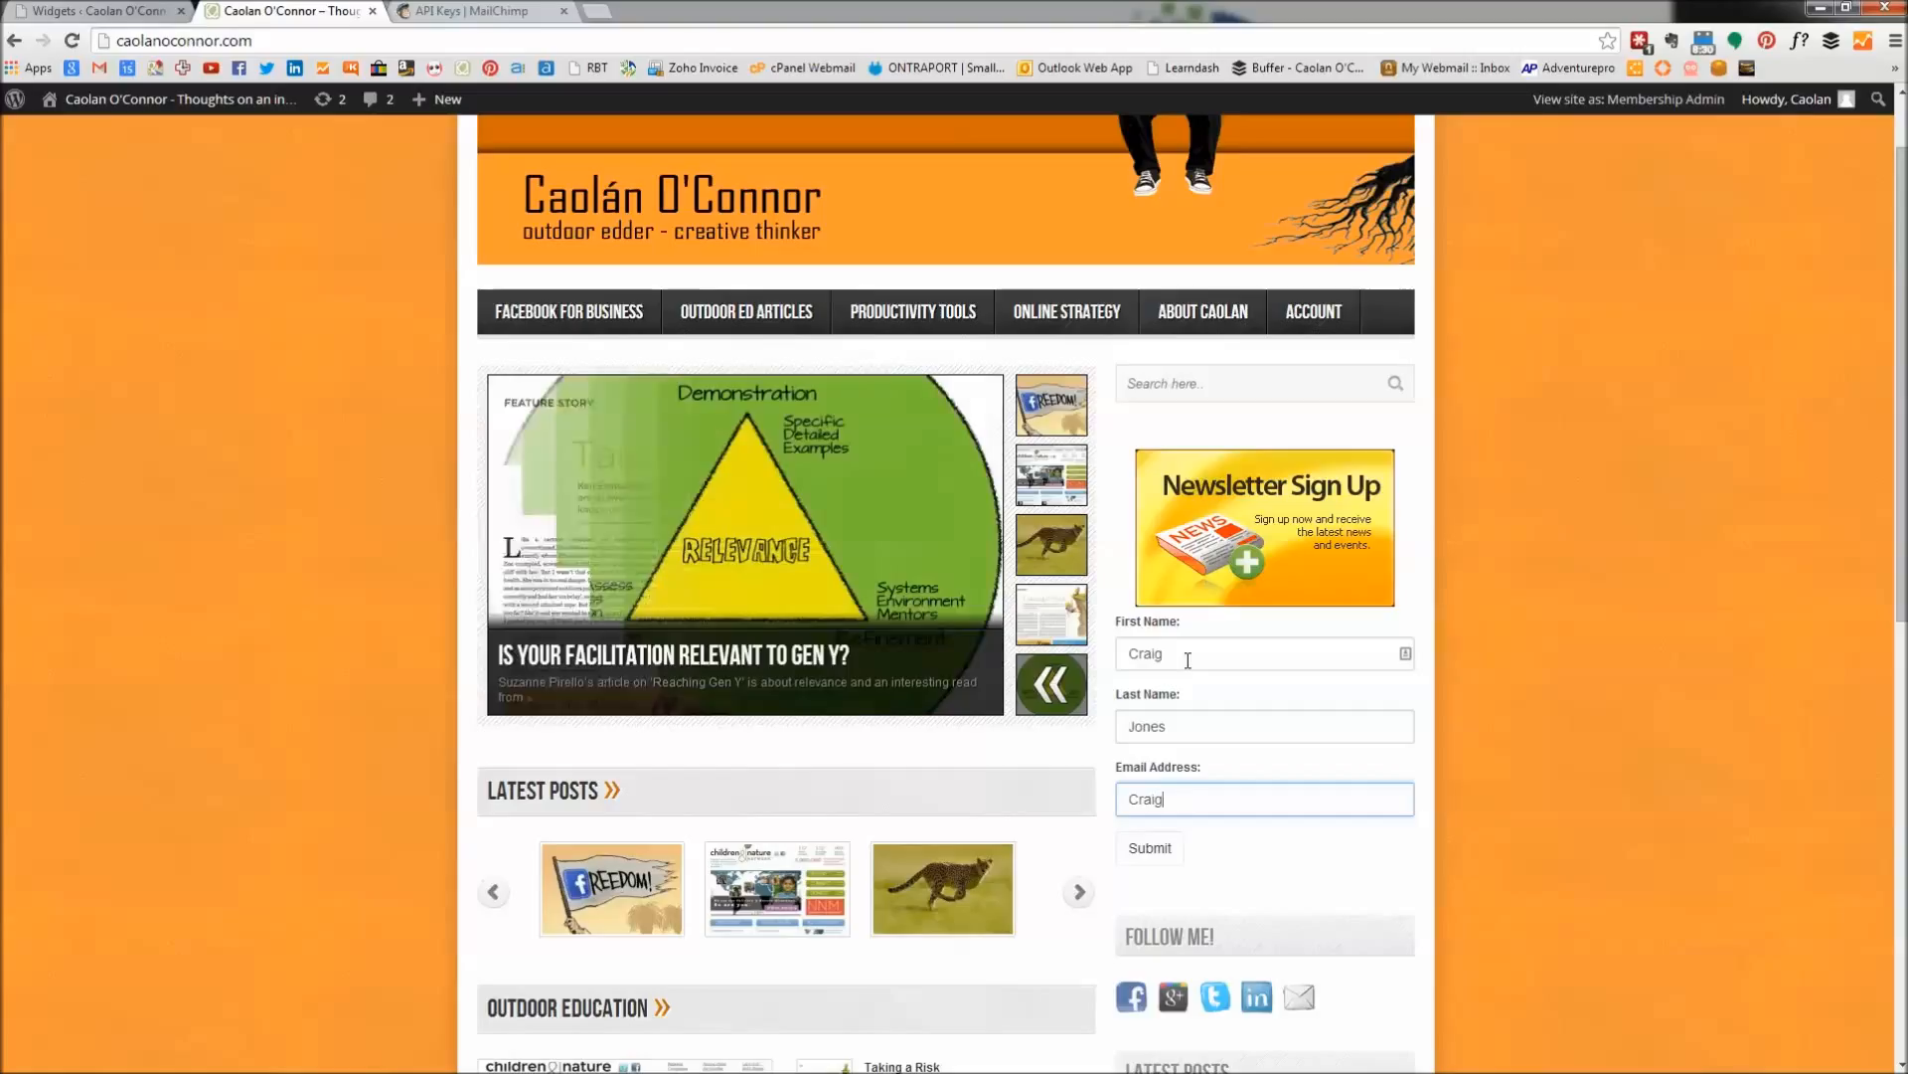
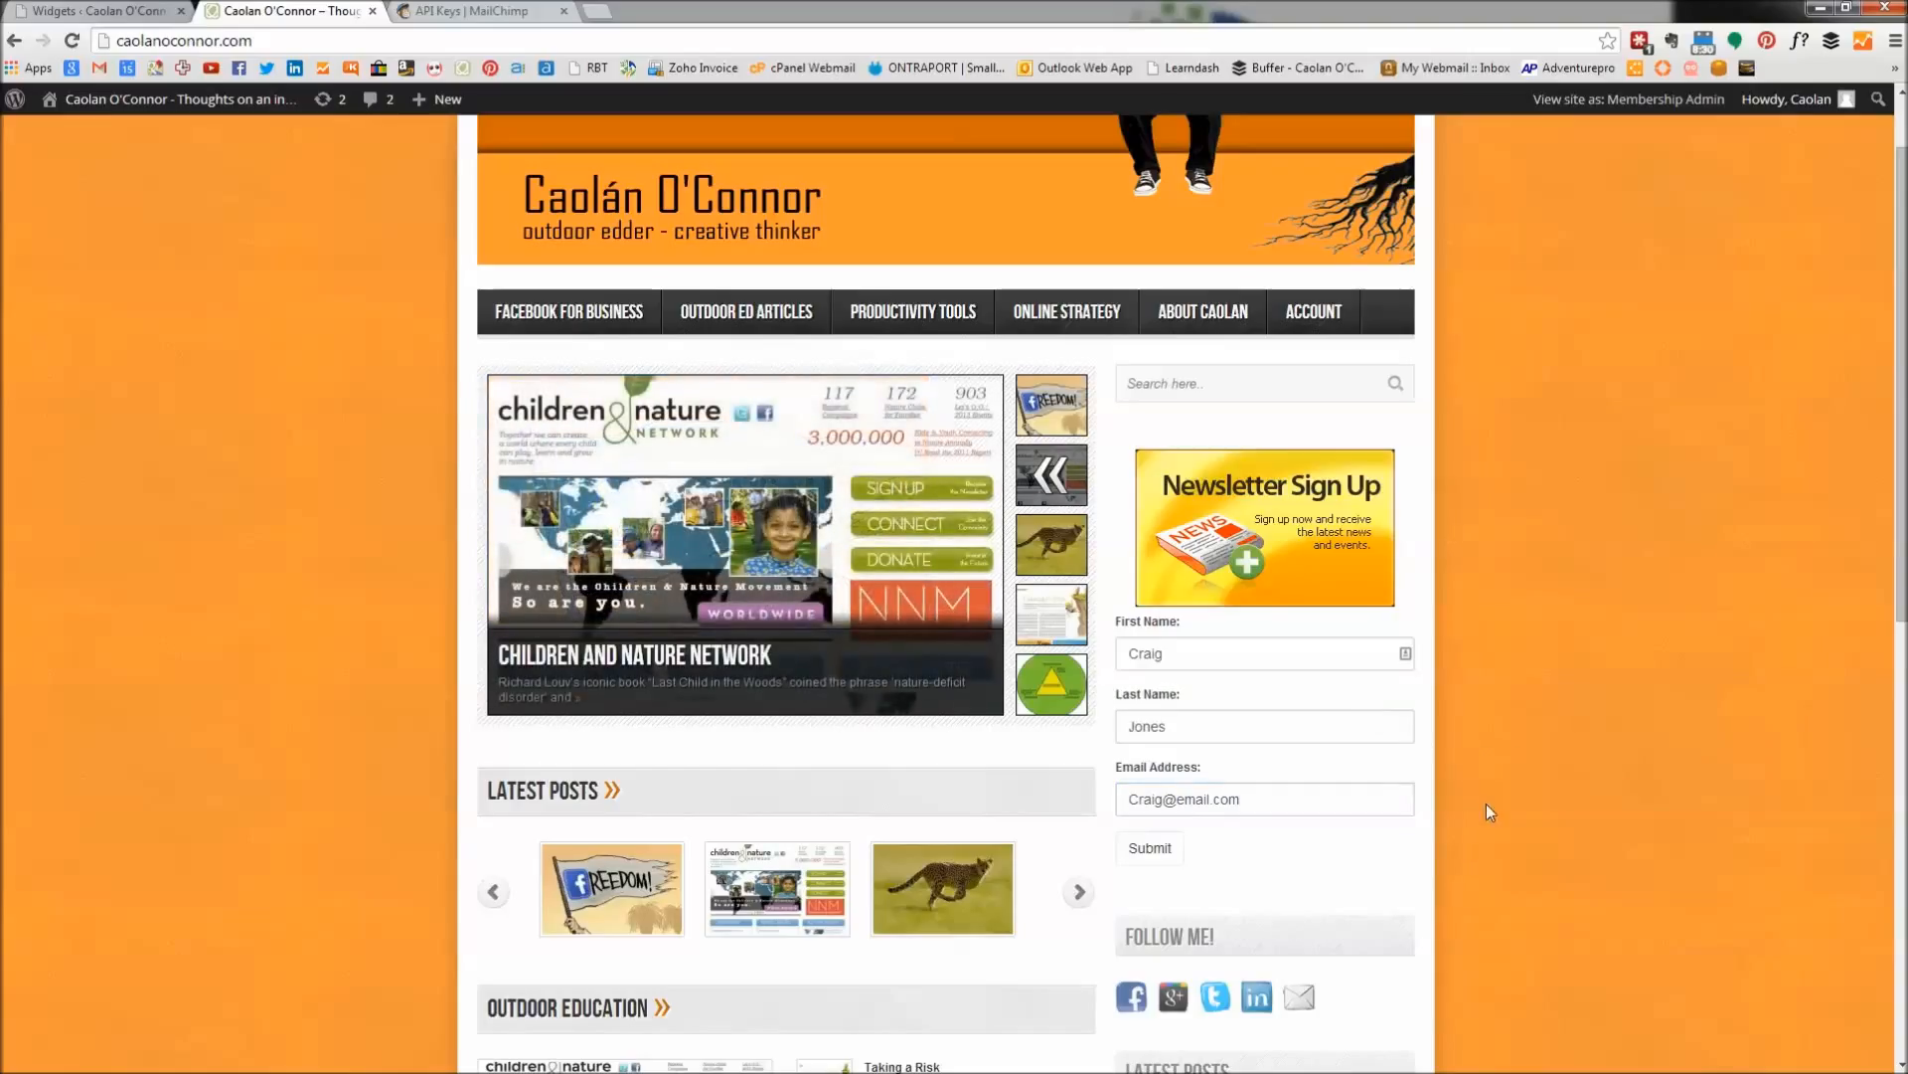
pyautogui.click(1142, 853)
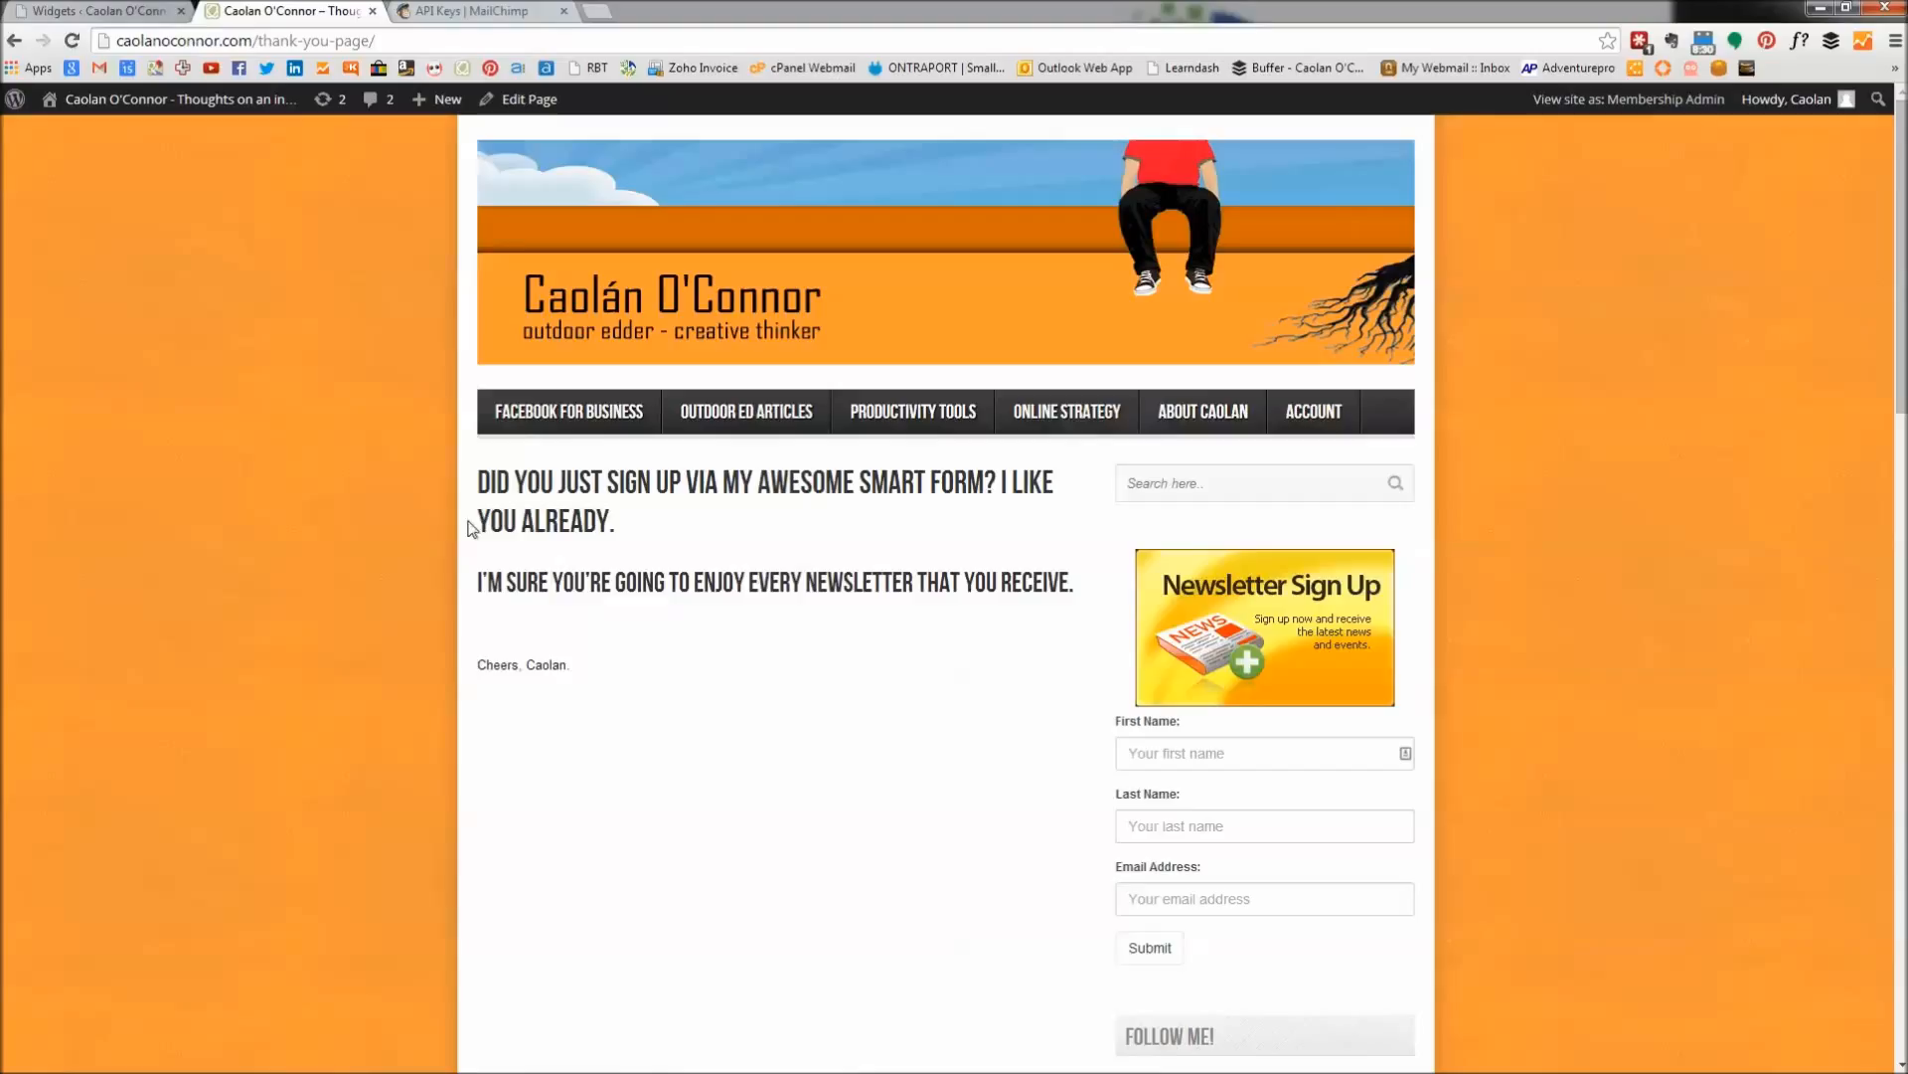
pyautogui.moveTo(803, 584); pyautogui.dragTo(1052, 586)
pyautogui.click(855, 726)
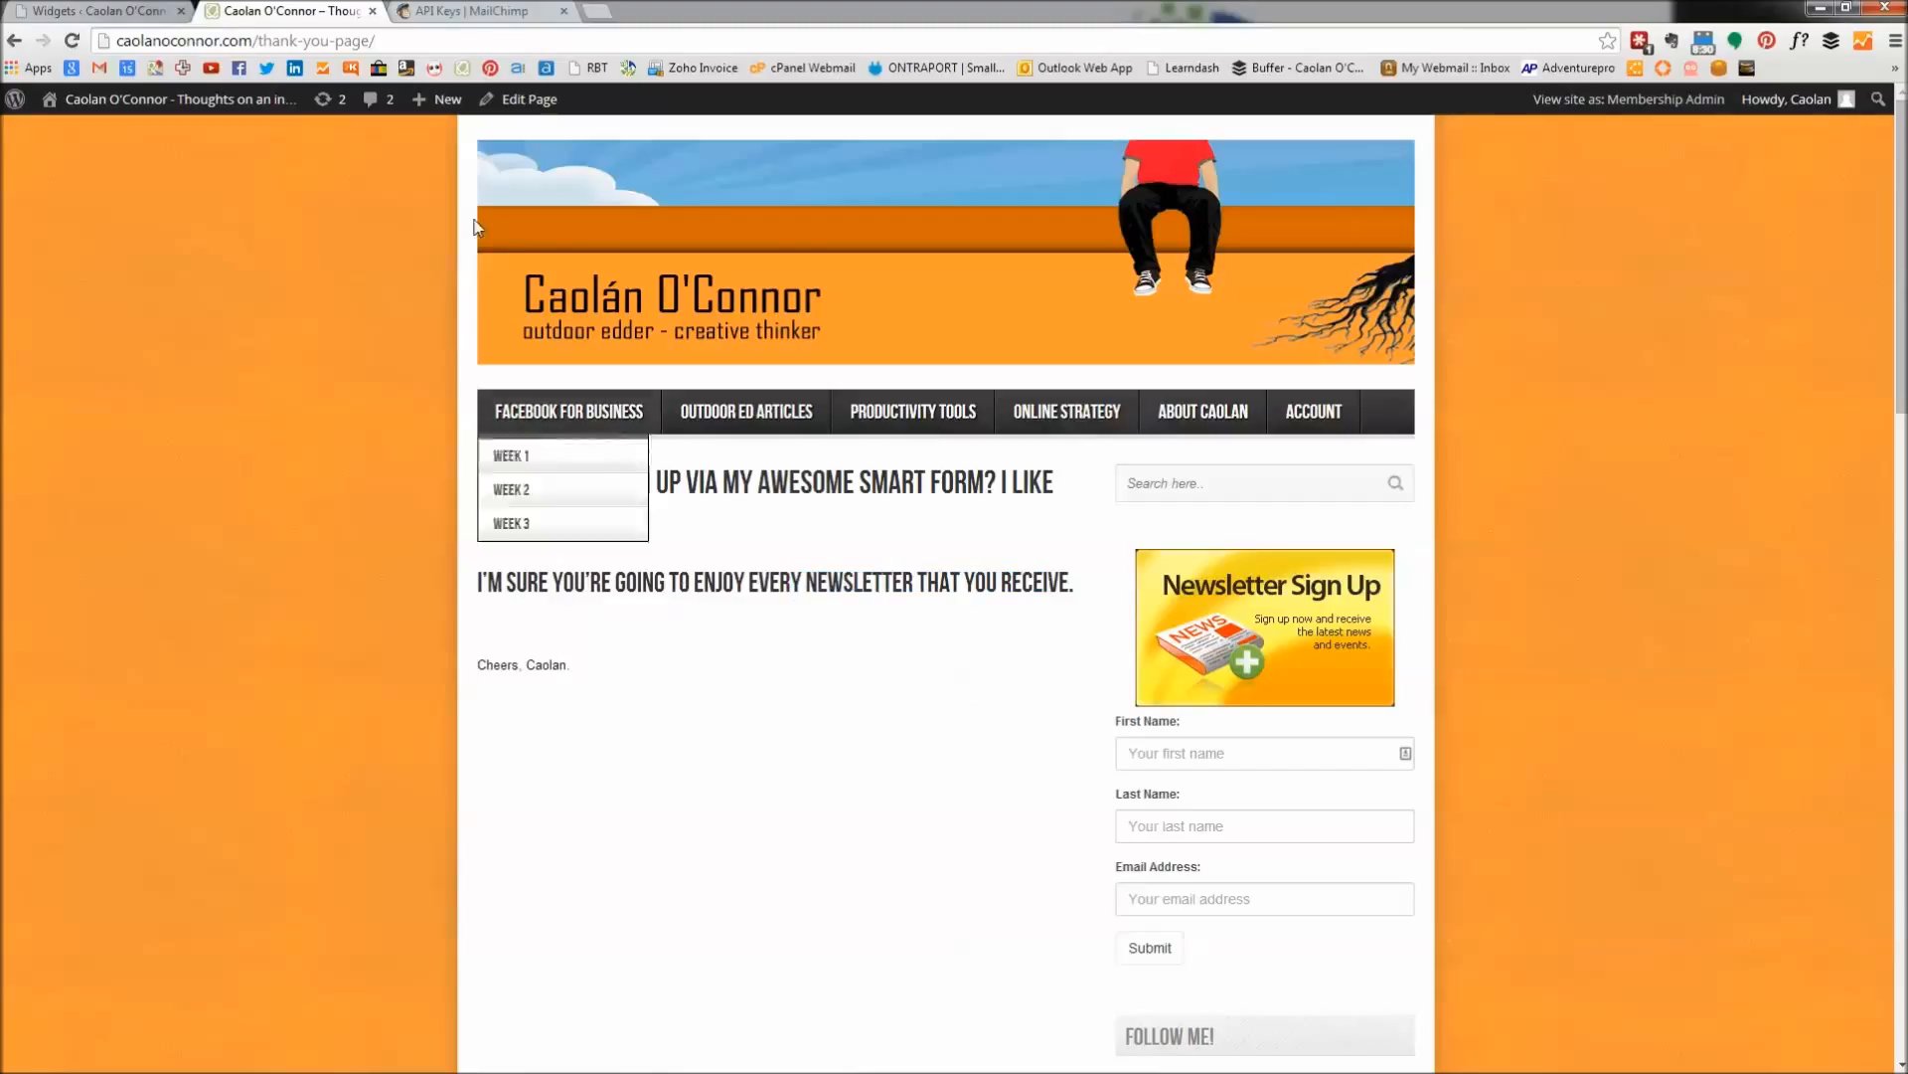
pyautogui.click(471, 14)
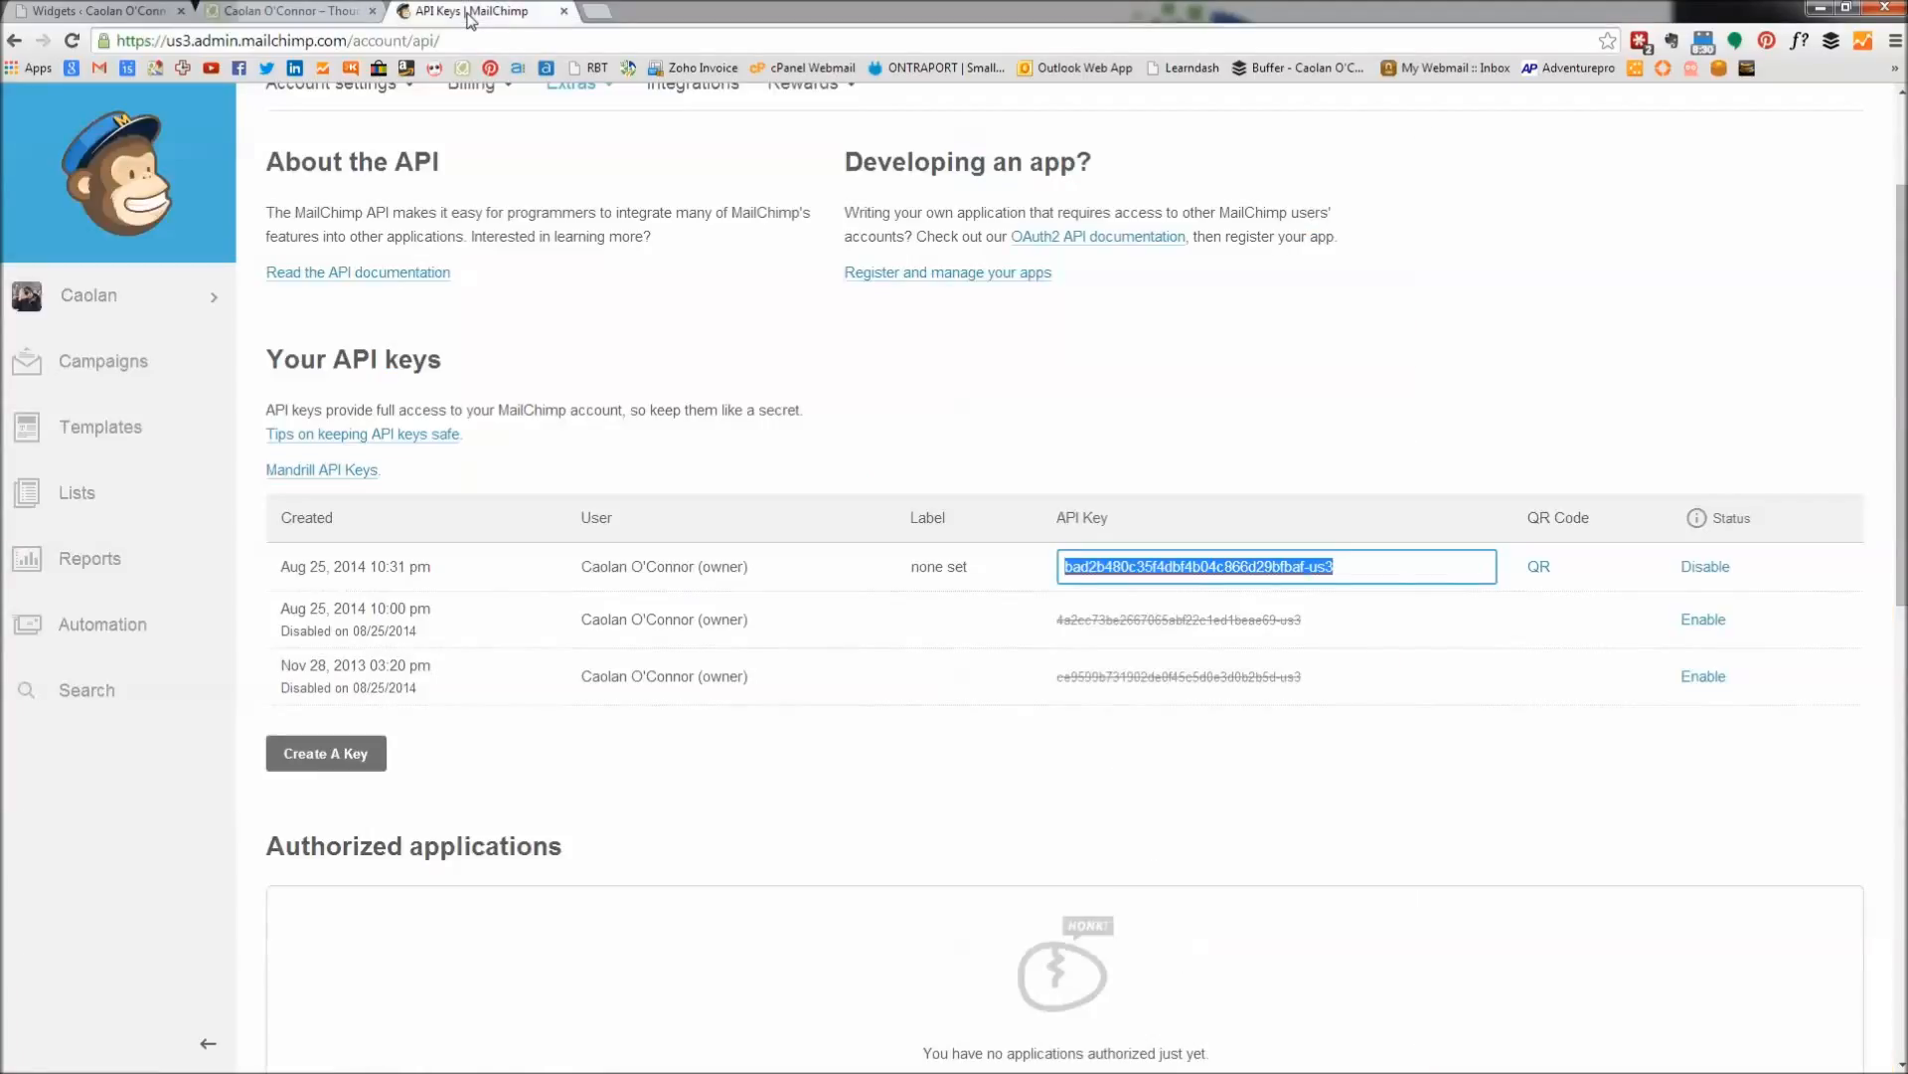
pyautogui.click(79, 500)
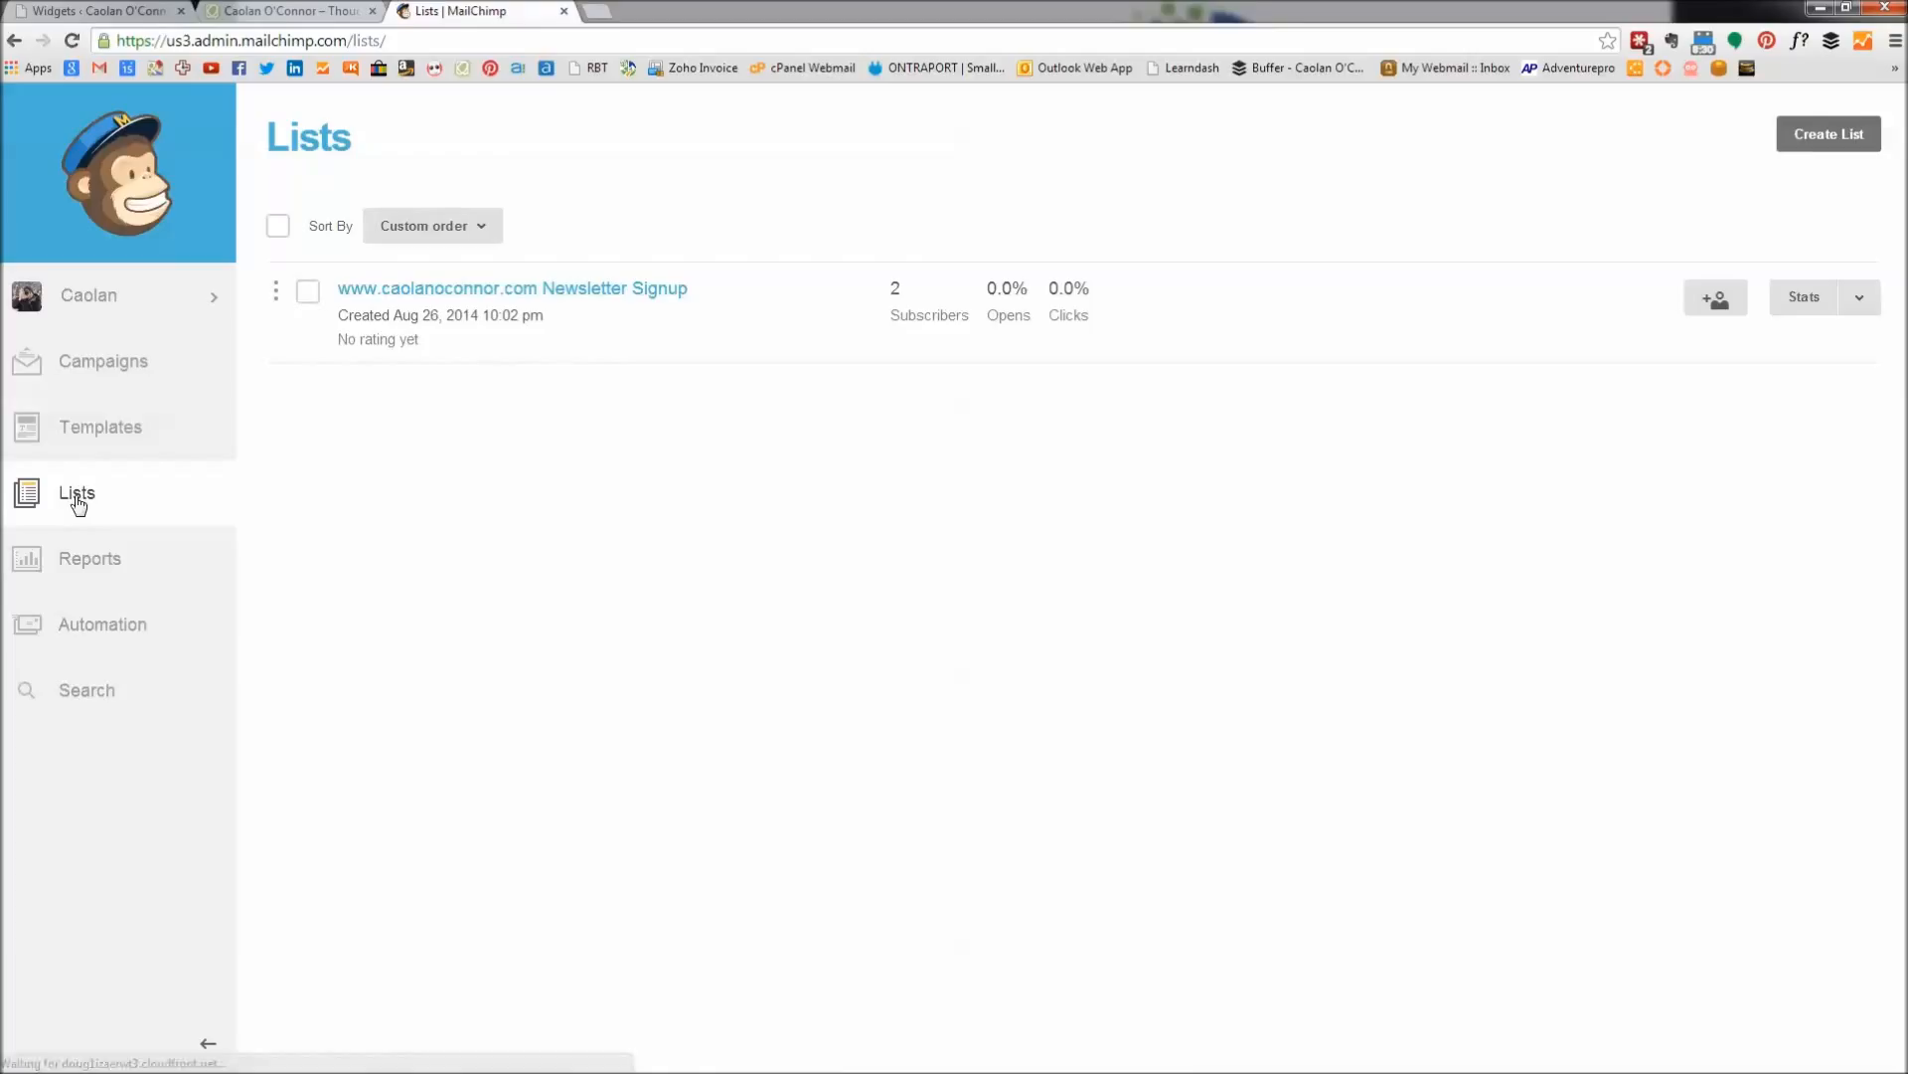
pyautogui.click(485, 293)
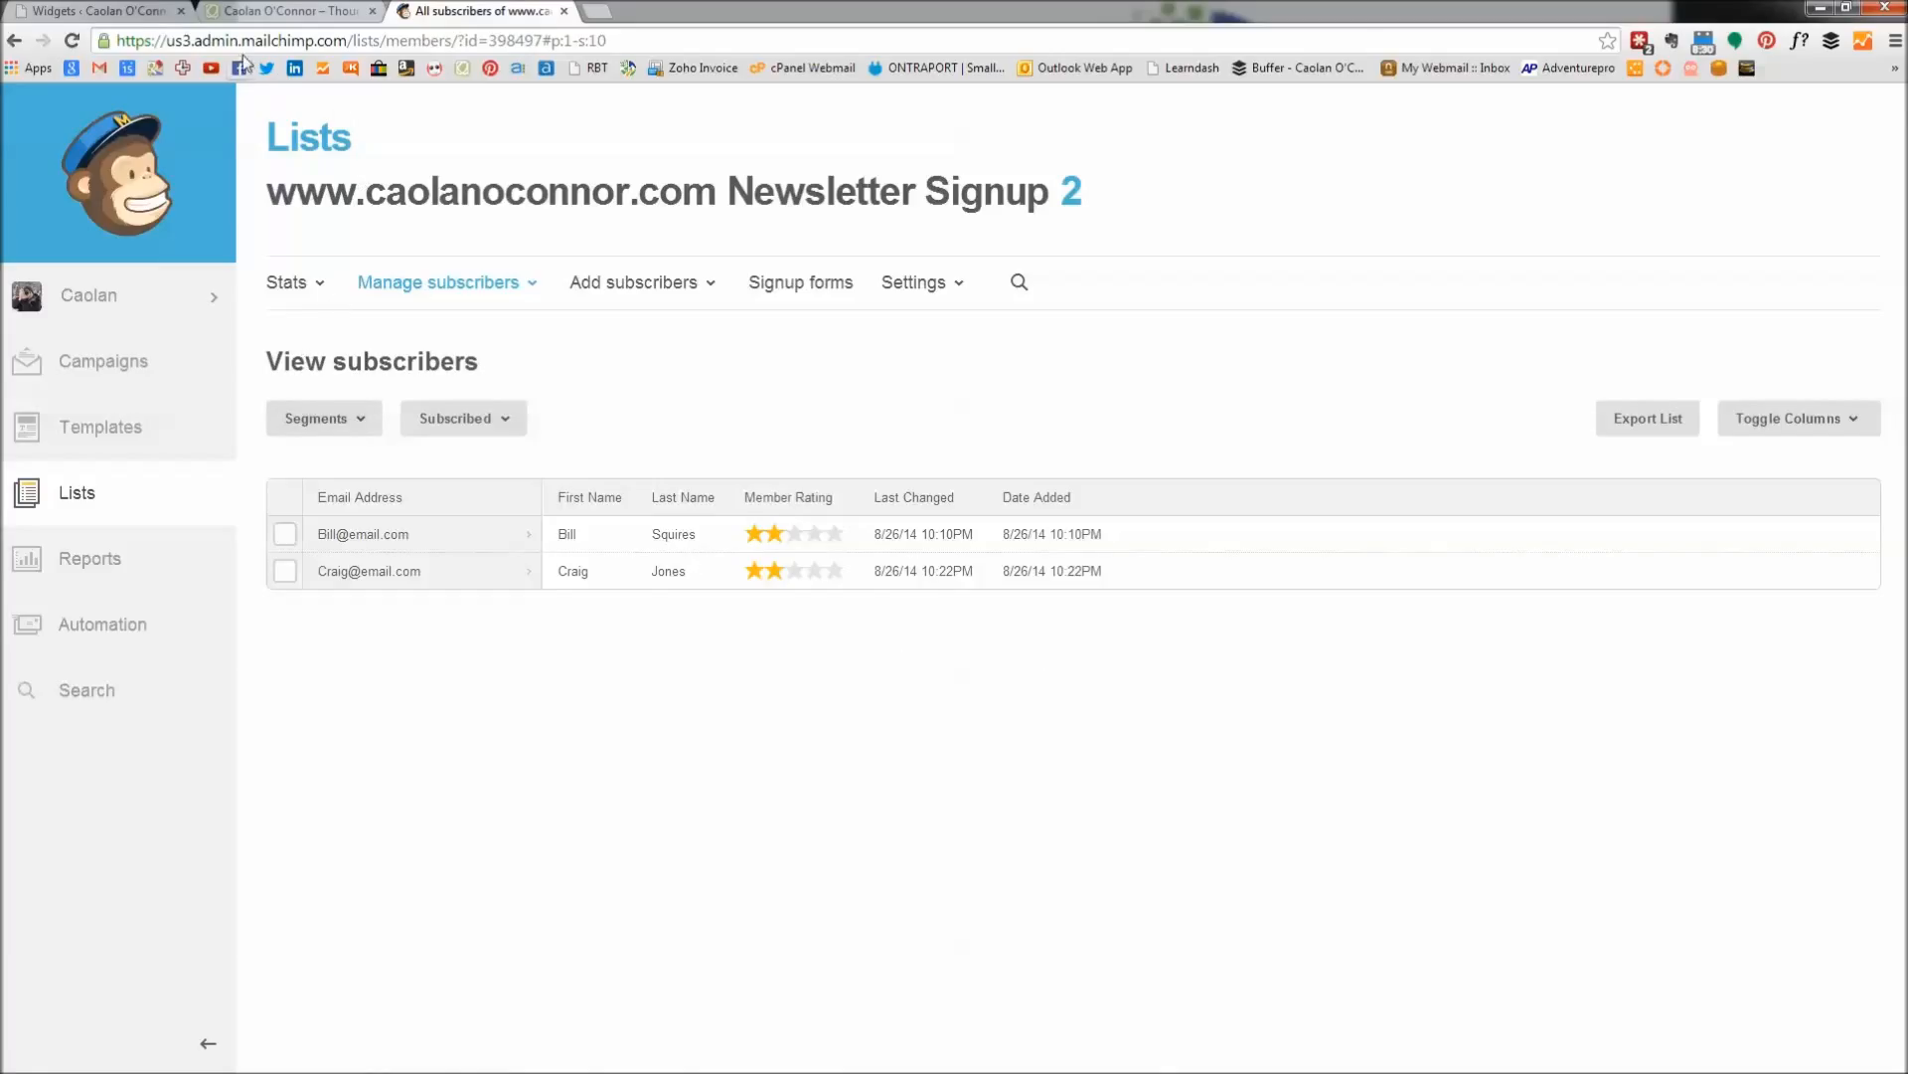
# Compare the thank-you page with the subscriber list, then show the closing PowerPoint slide.
pyautogui.click(268, 12)
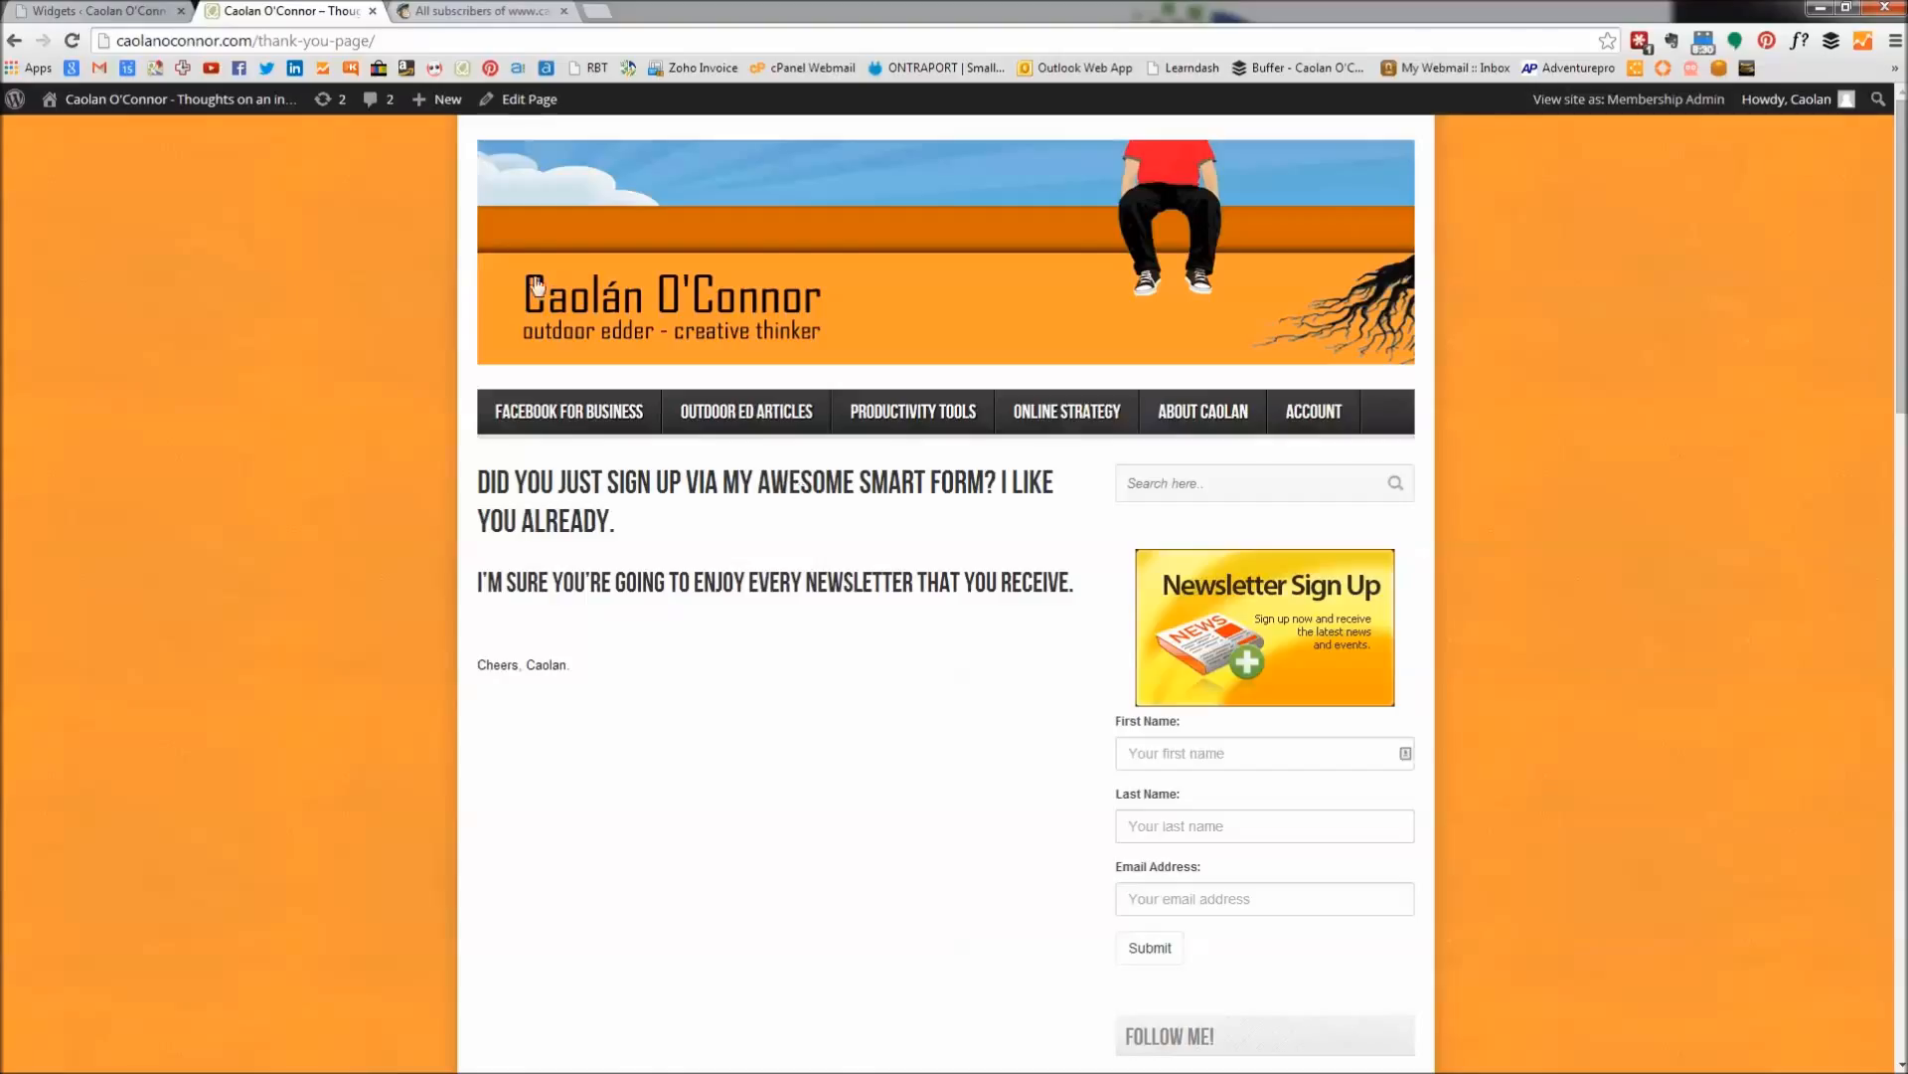
pyautogui.click(459, 11)
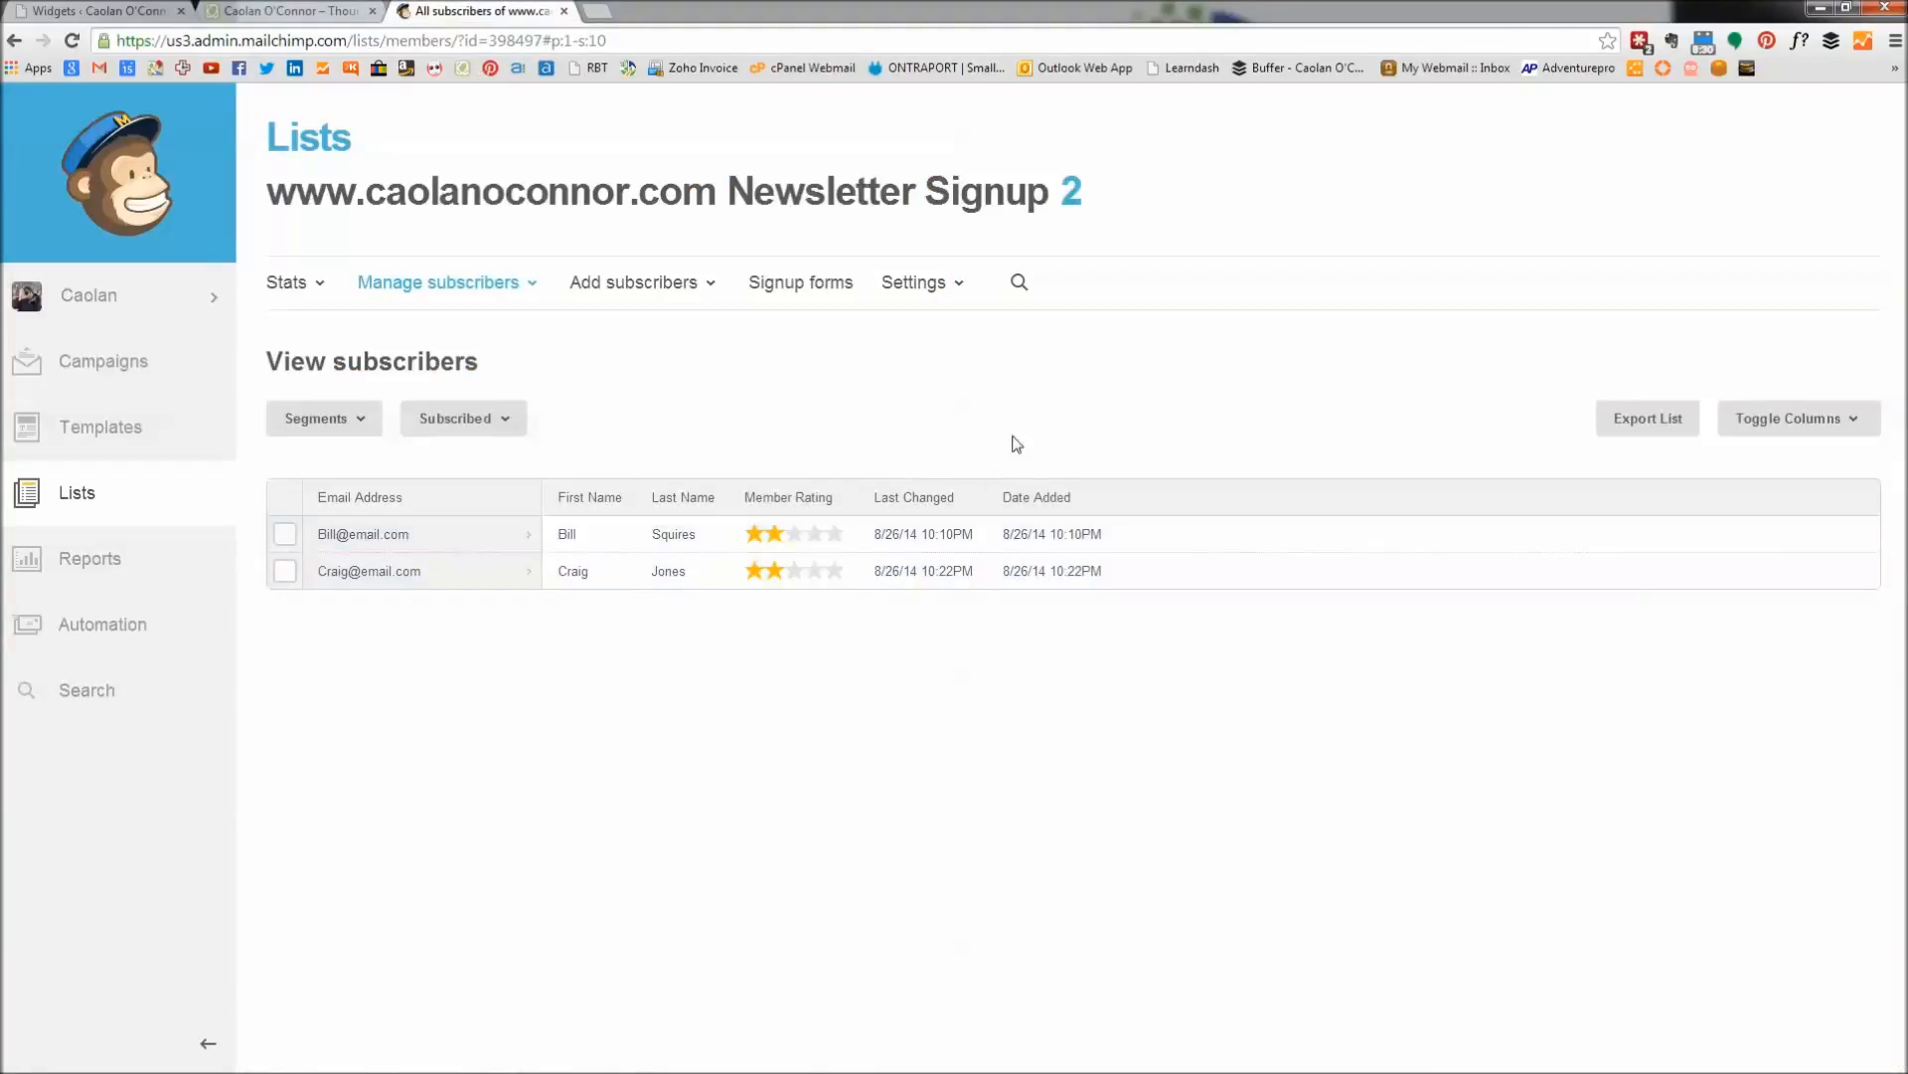
pyautogui.click(255, 13)
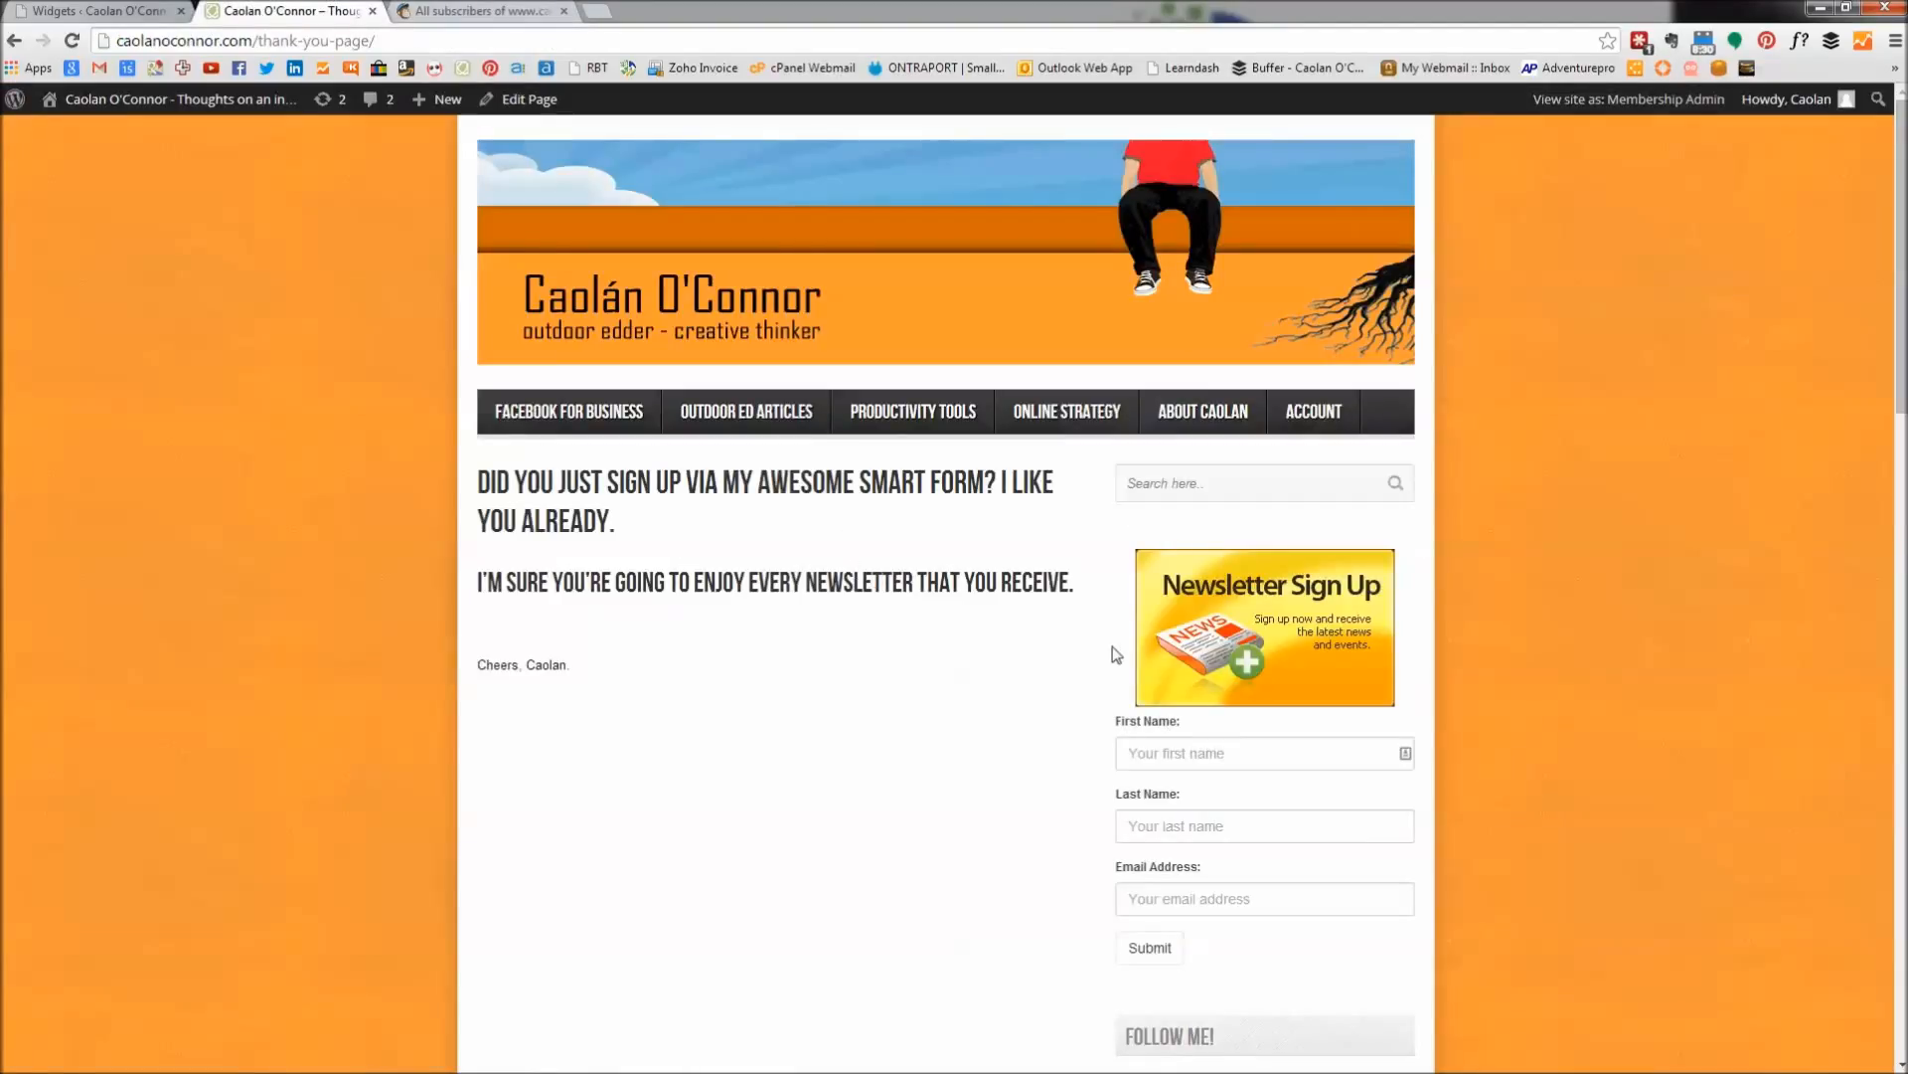
pyautogui.hotkey('alt', 'Tab')
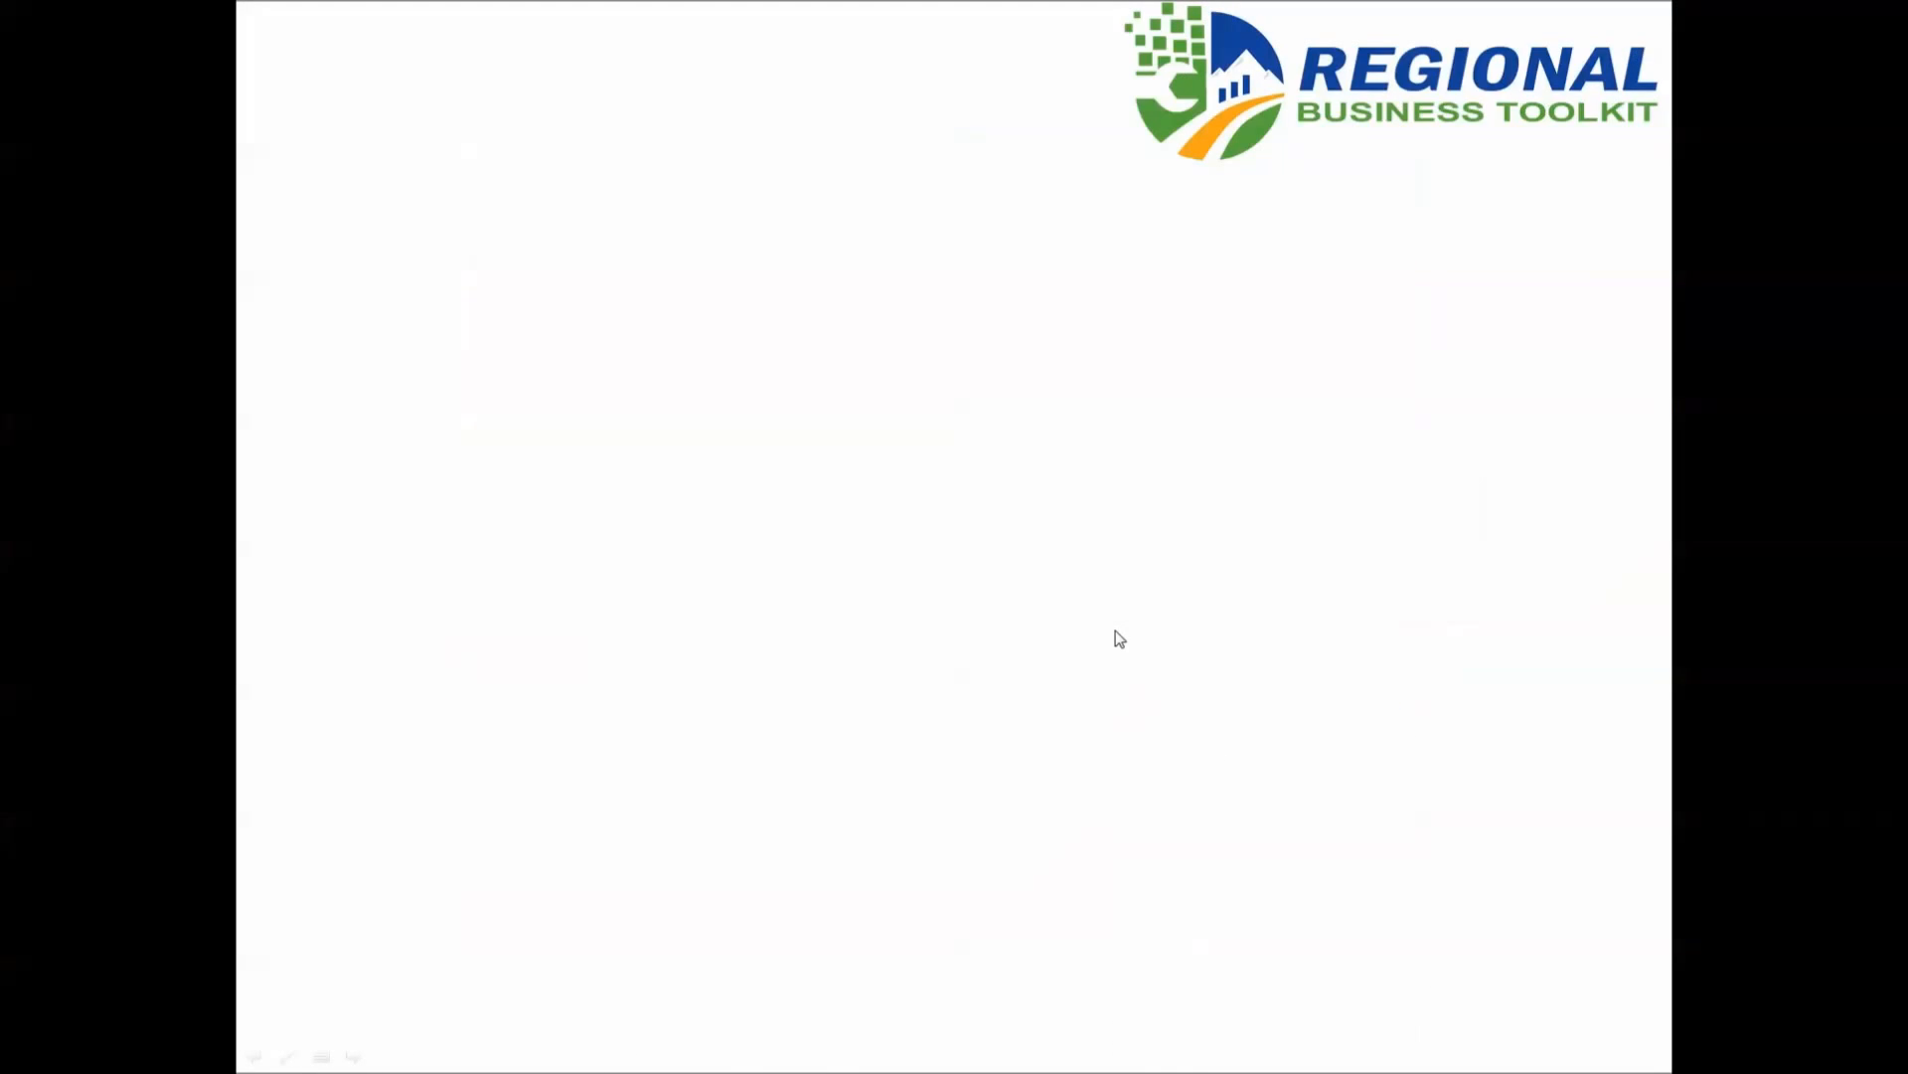
pyautogui.click(1116, 630)
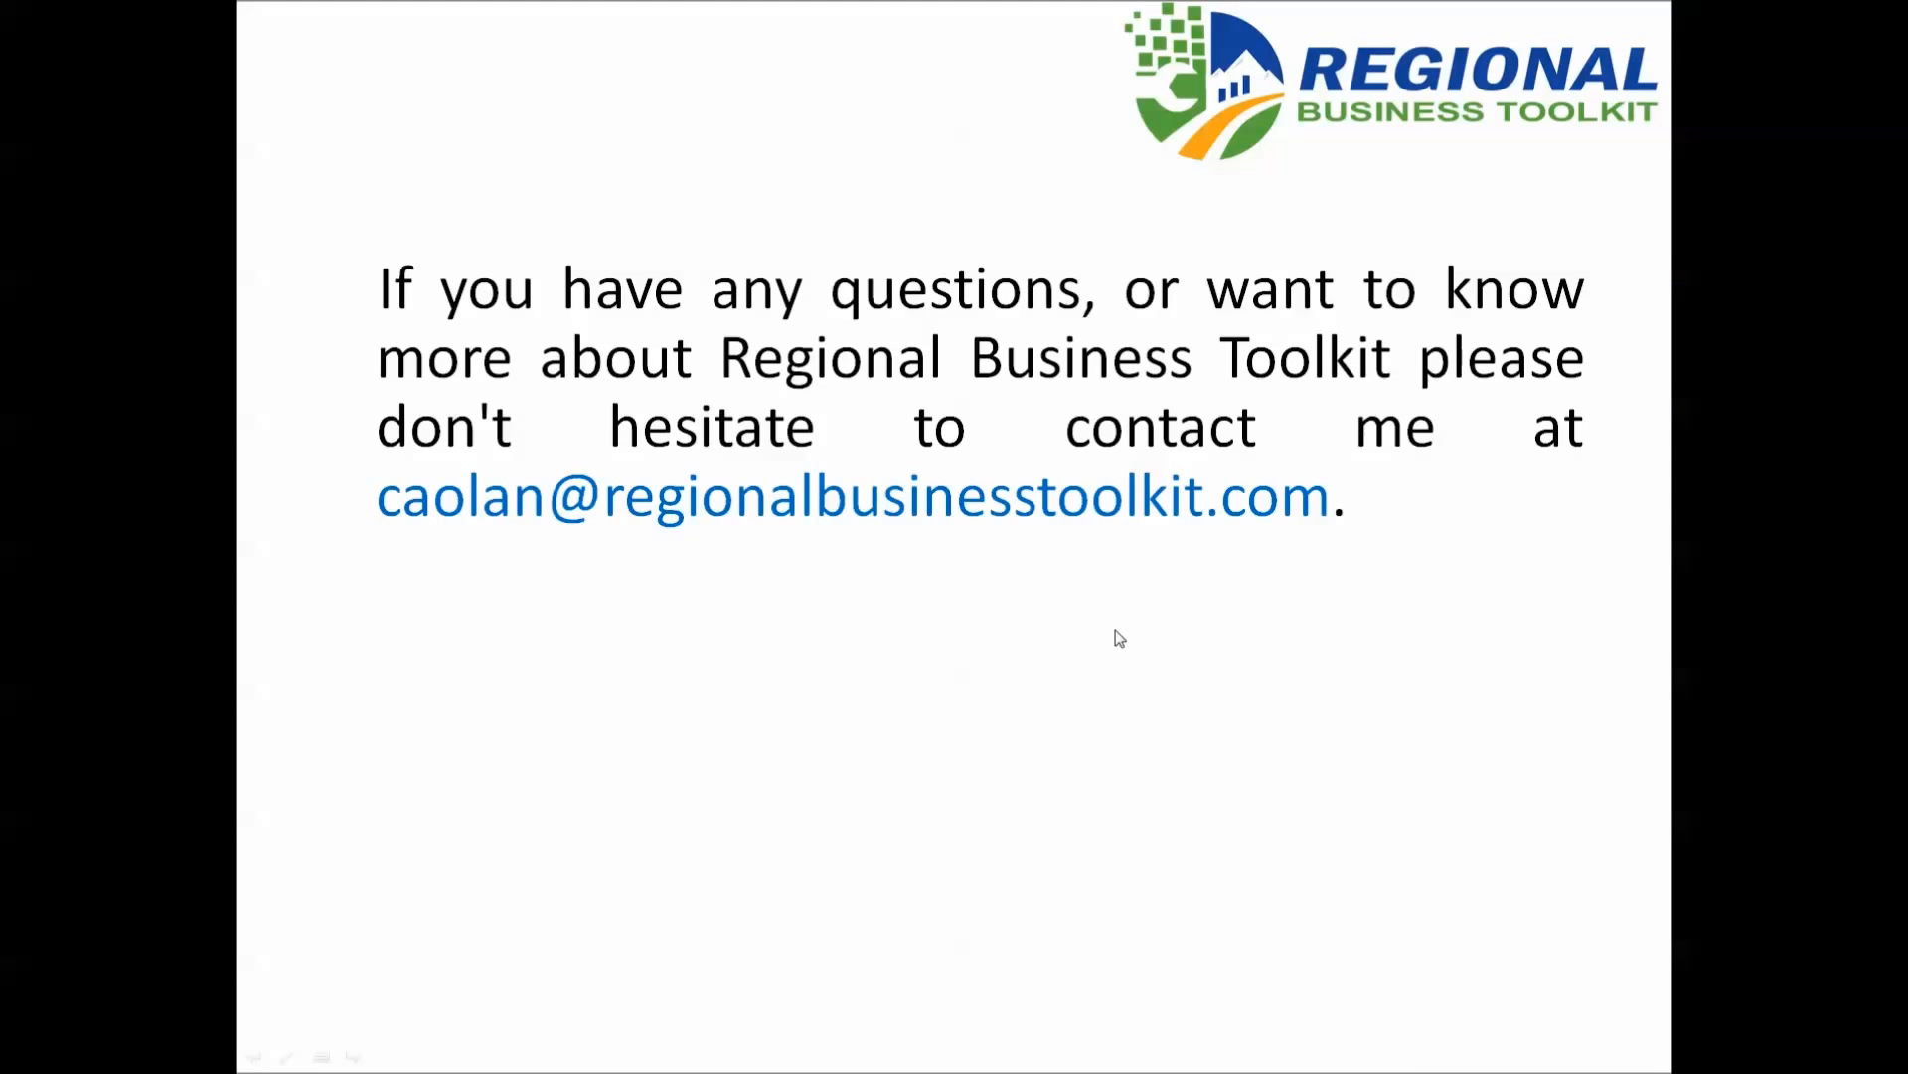